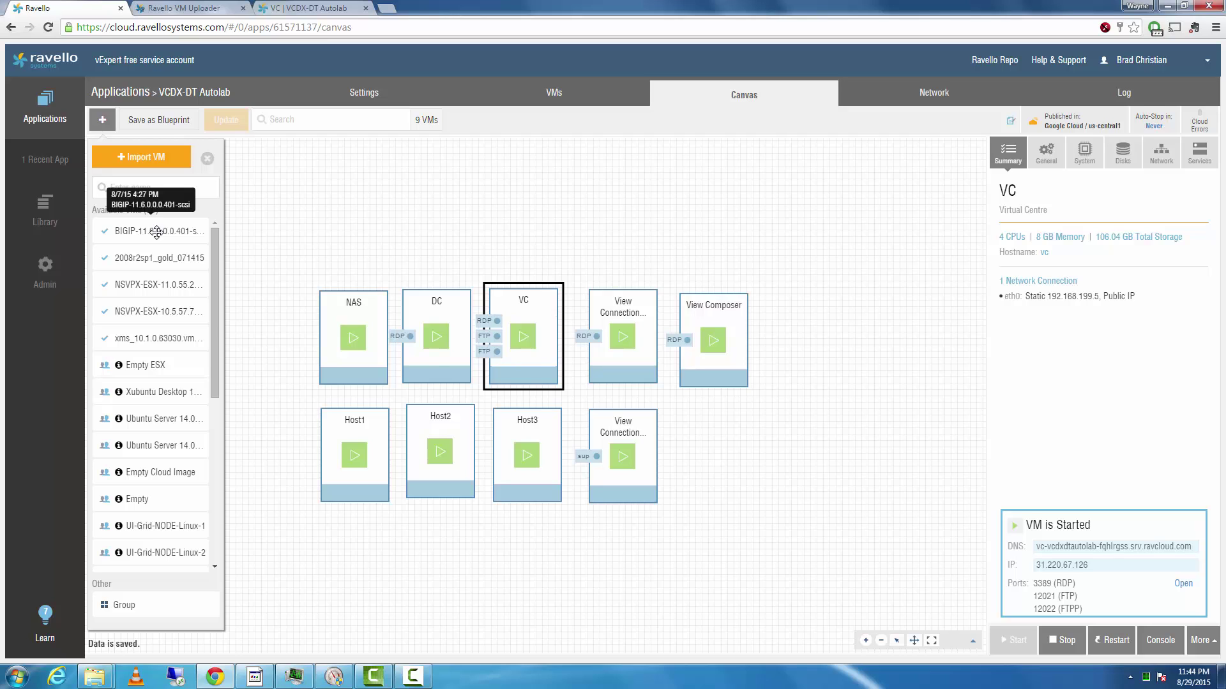
- Place the BIGIP-11.6.0.0.401-scsi VM from Available VMs onto the canvas below View Composer
left_click_drag(156, 231, 720, 460)
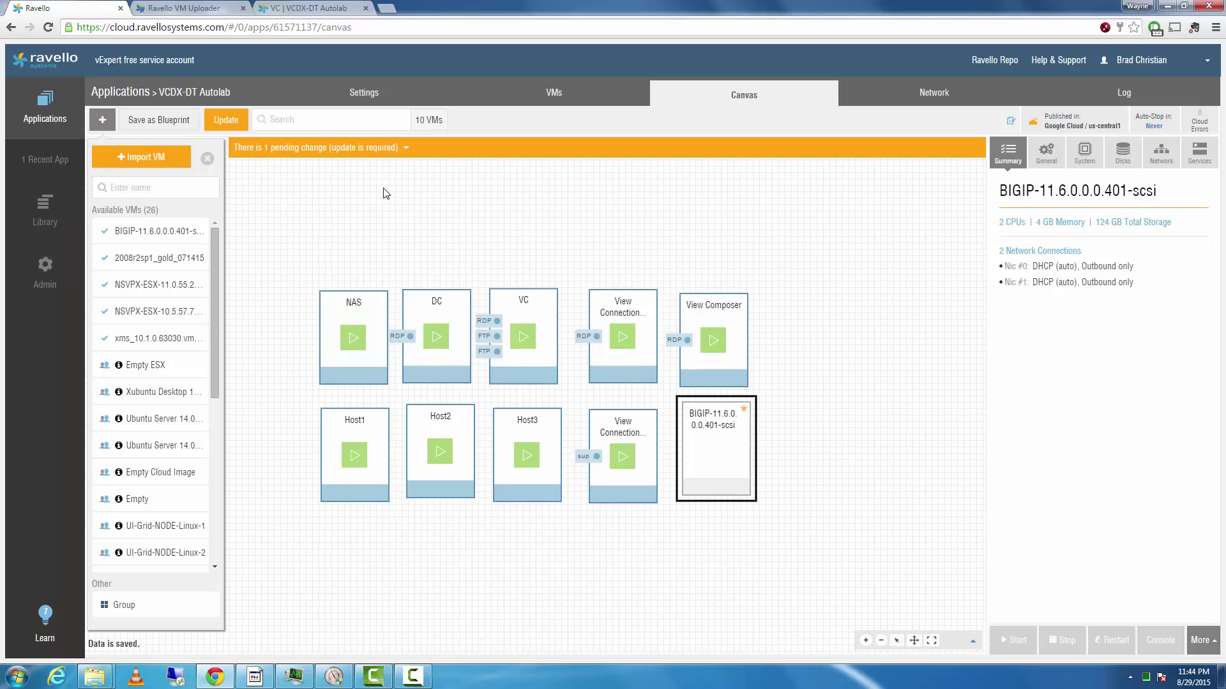
- Select the pending BIGIP VM addition and start publishing it to the application
left_click(376, 149)
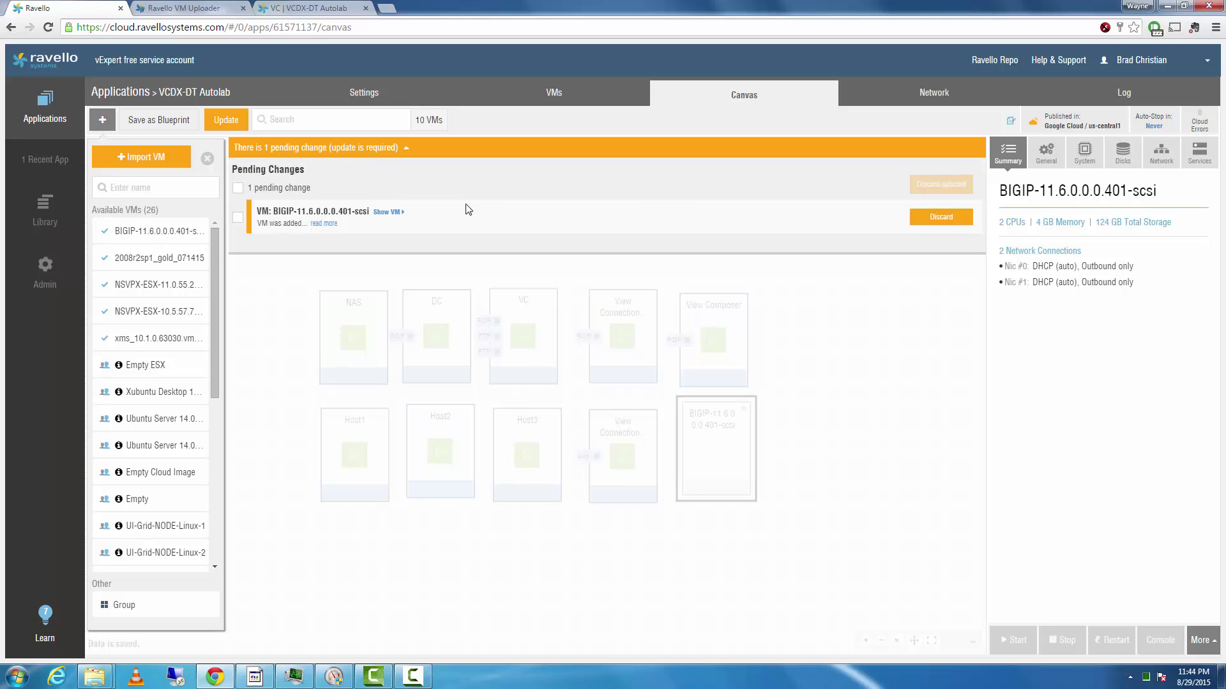
left_click(237, 218)
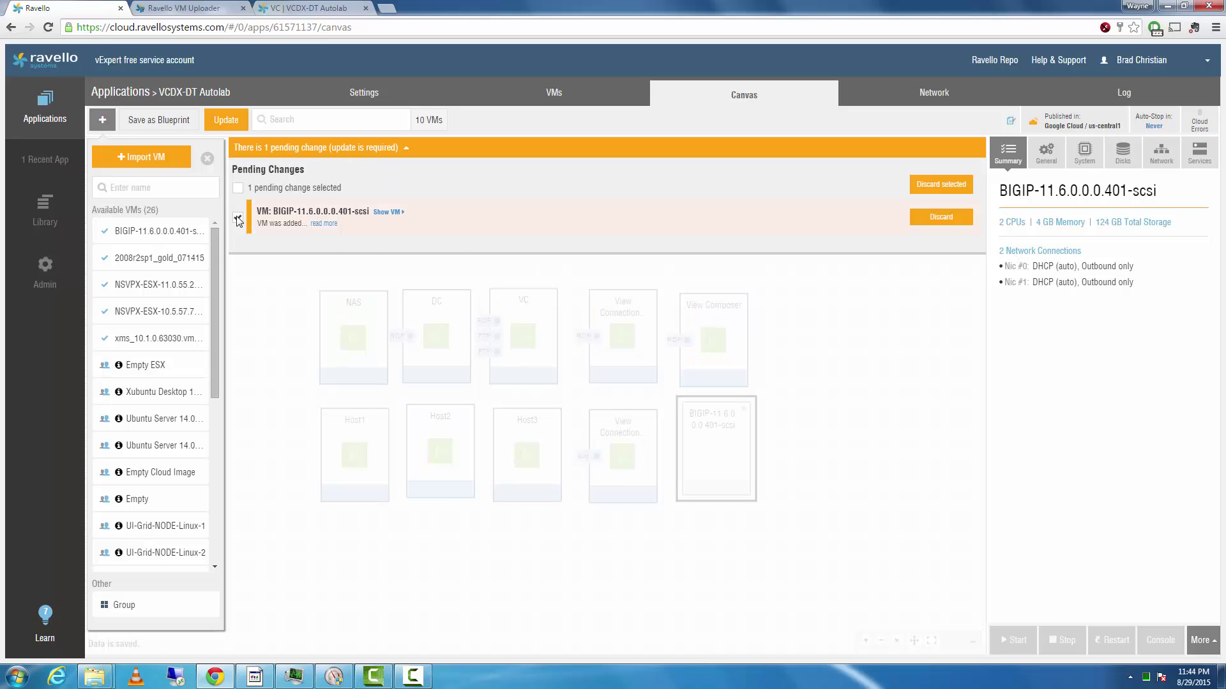
left_click(223, 121)
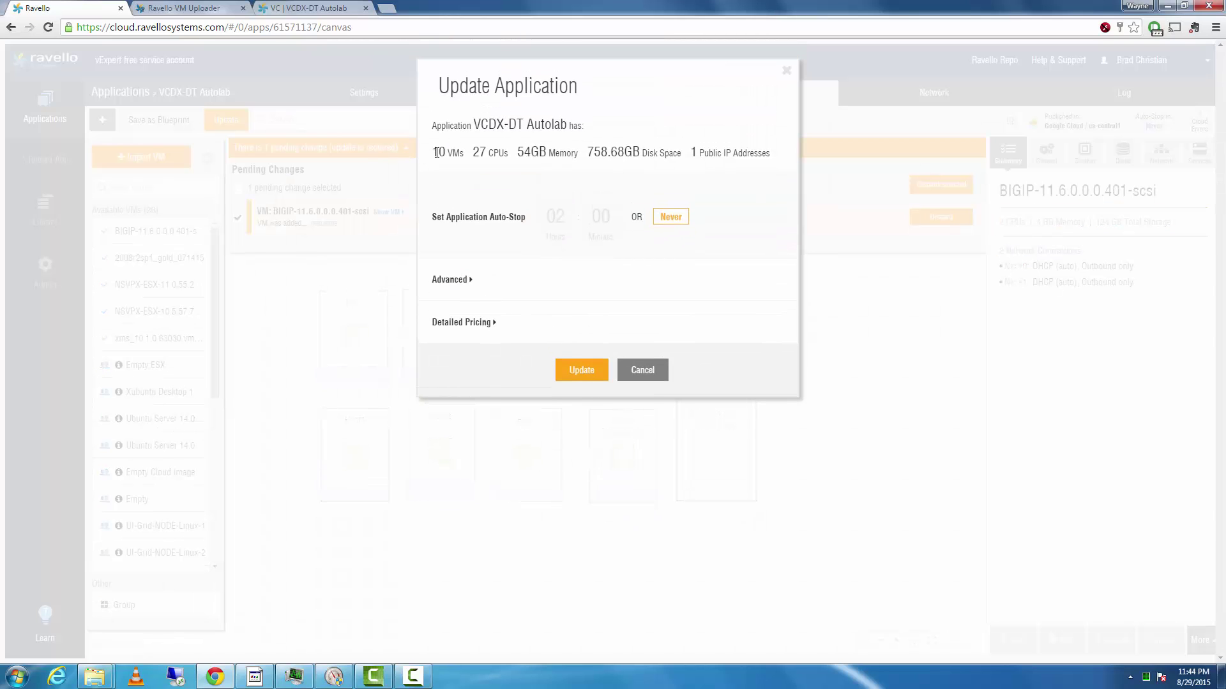
- Review the update's VM count, memory and detailed pricing, then confirm the update
left_click_drag(438, 153, 515, 152)
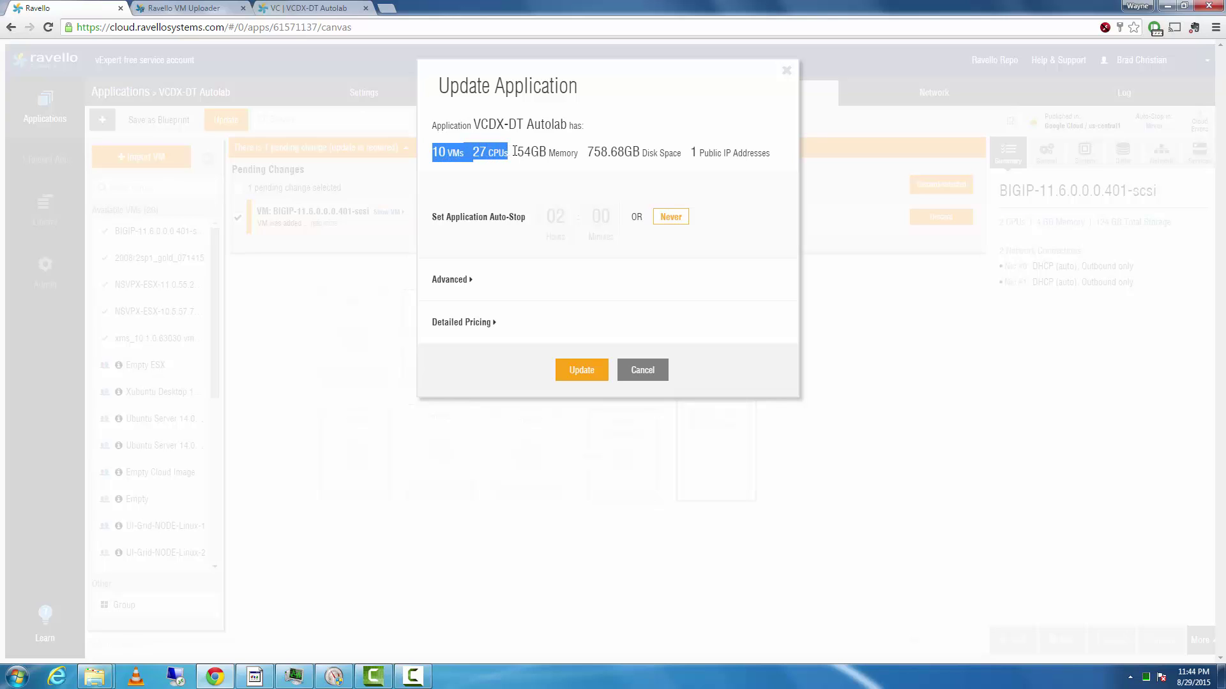
double_click(553, 157)
left_click(650, 157)
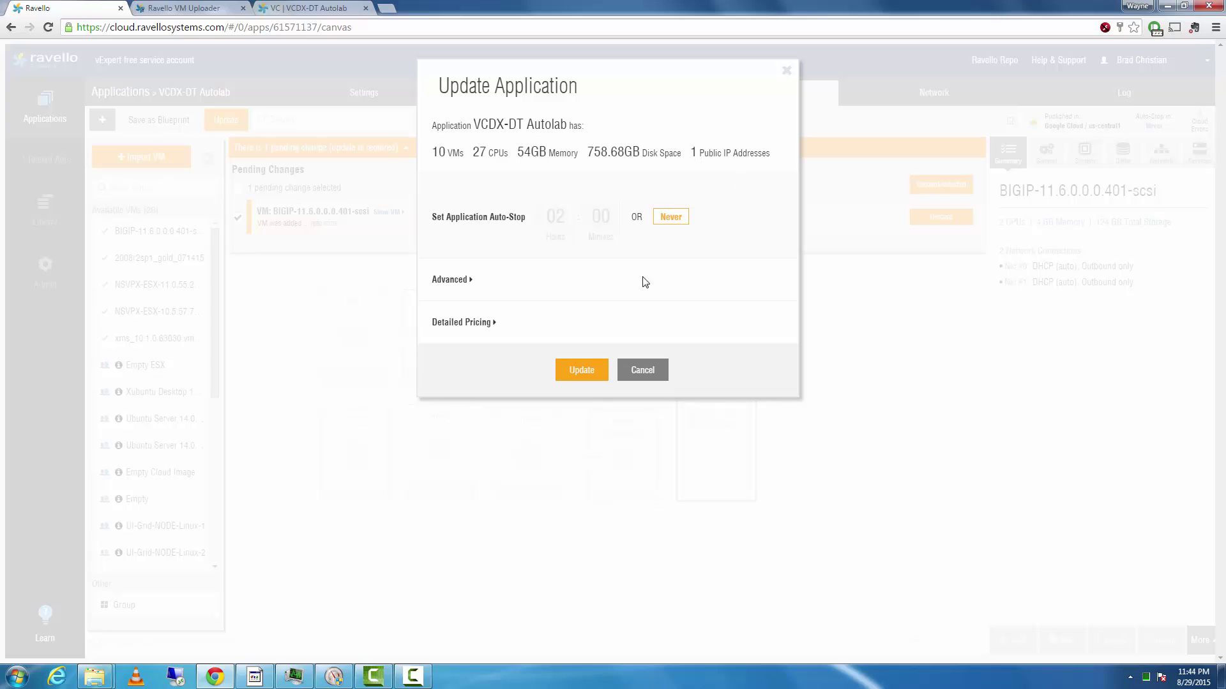
left_click(492, 325)
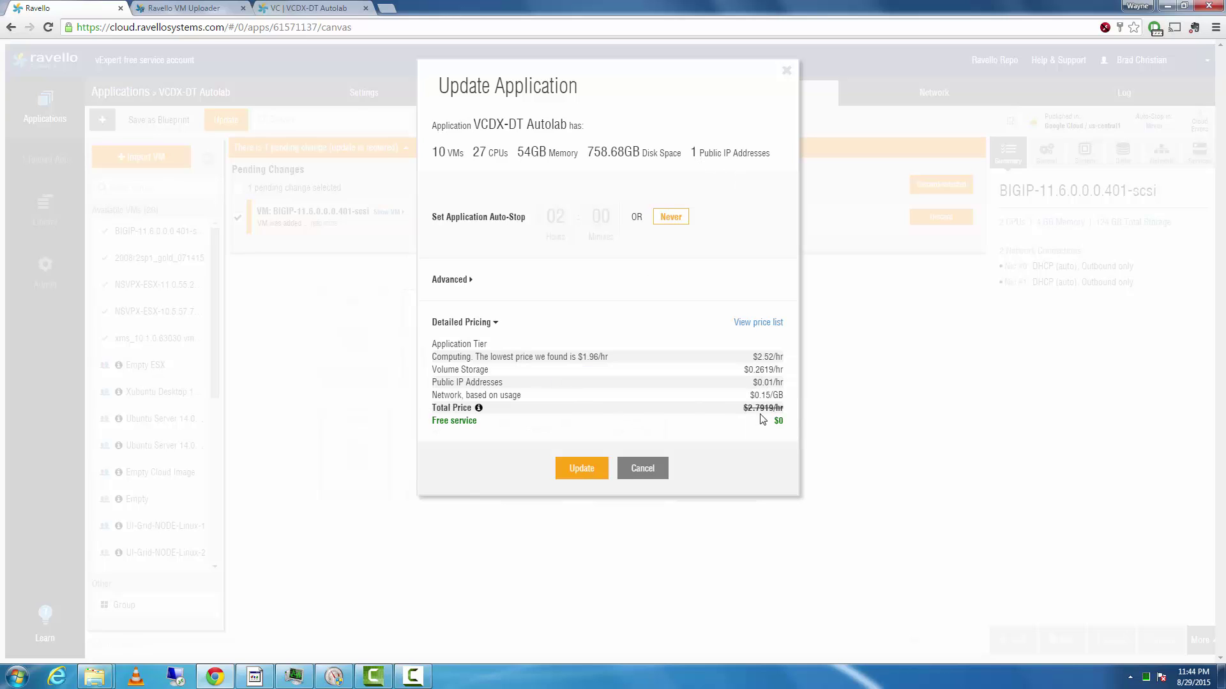
left_click_drag(754, 408, 764, 409)
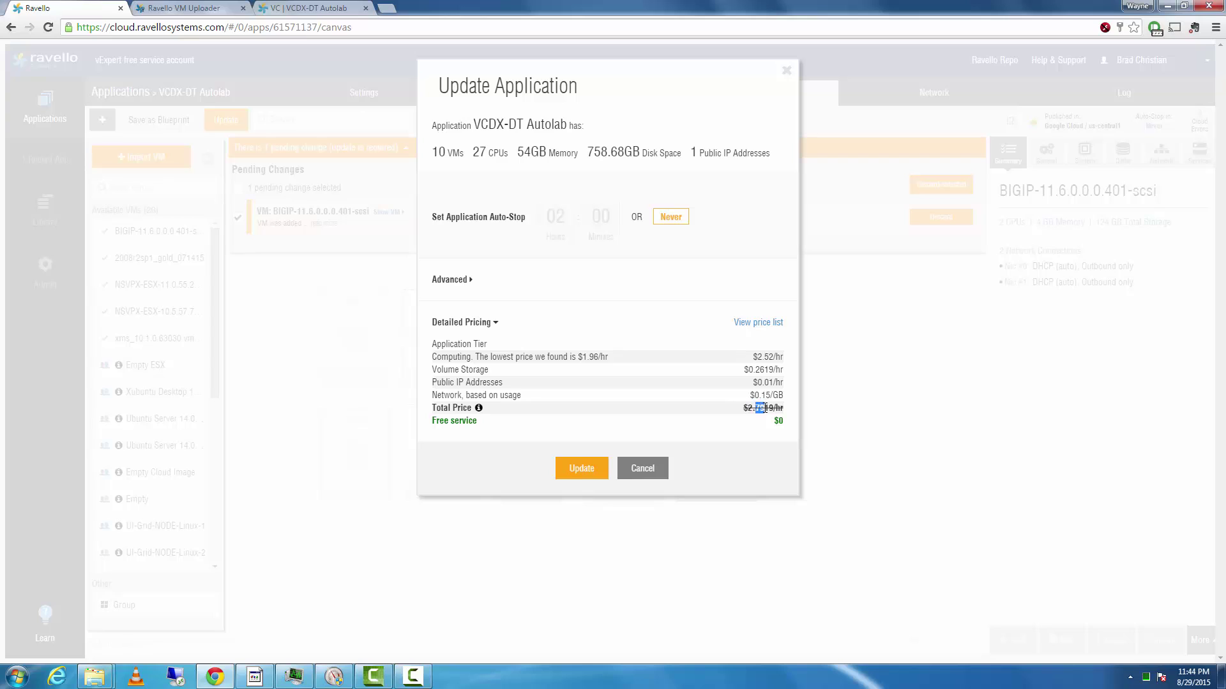
left_click(672, 409)
left_click(580, 471)
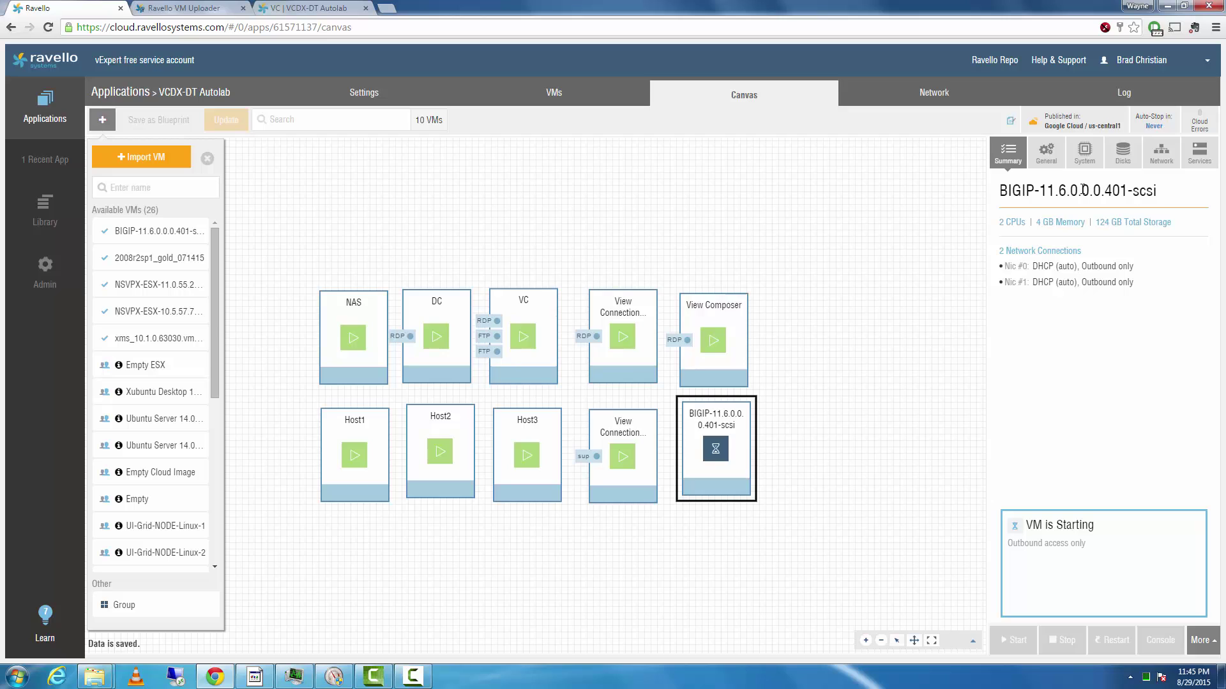
- Make disk1 the BIGIP VM's boot disk in its Disks settings, then return to Summary
left_click(1122, 153)
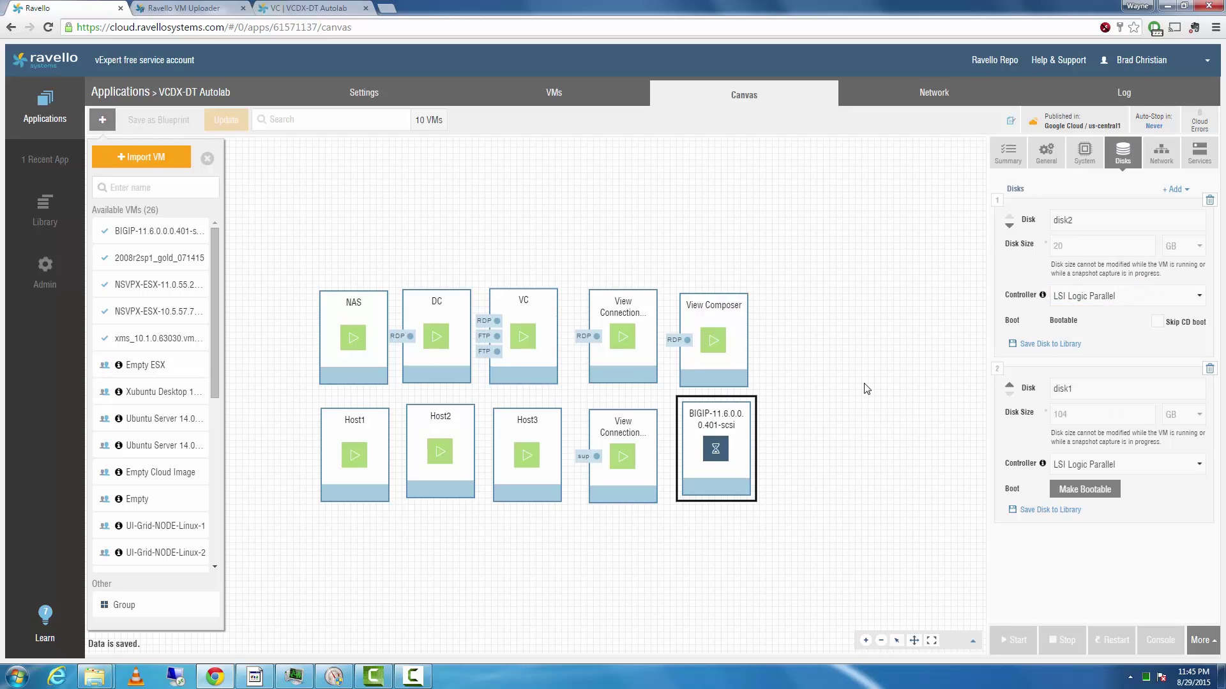
left_click(1083, 490)
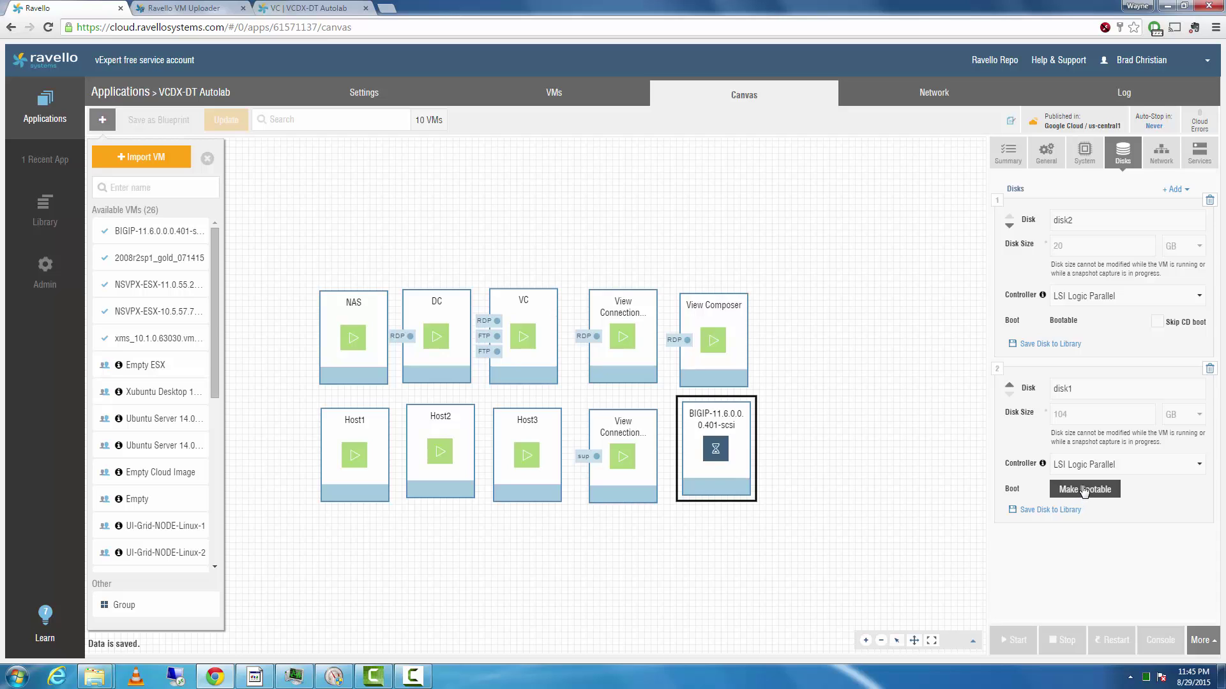
left_click(1008, 163)
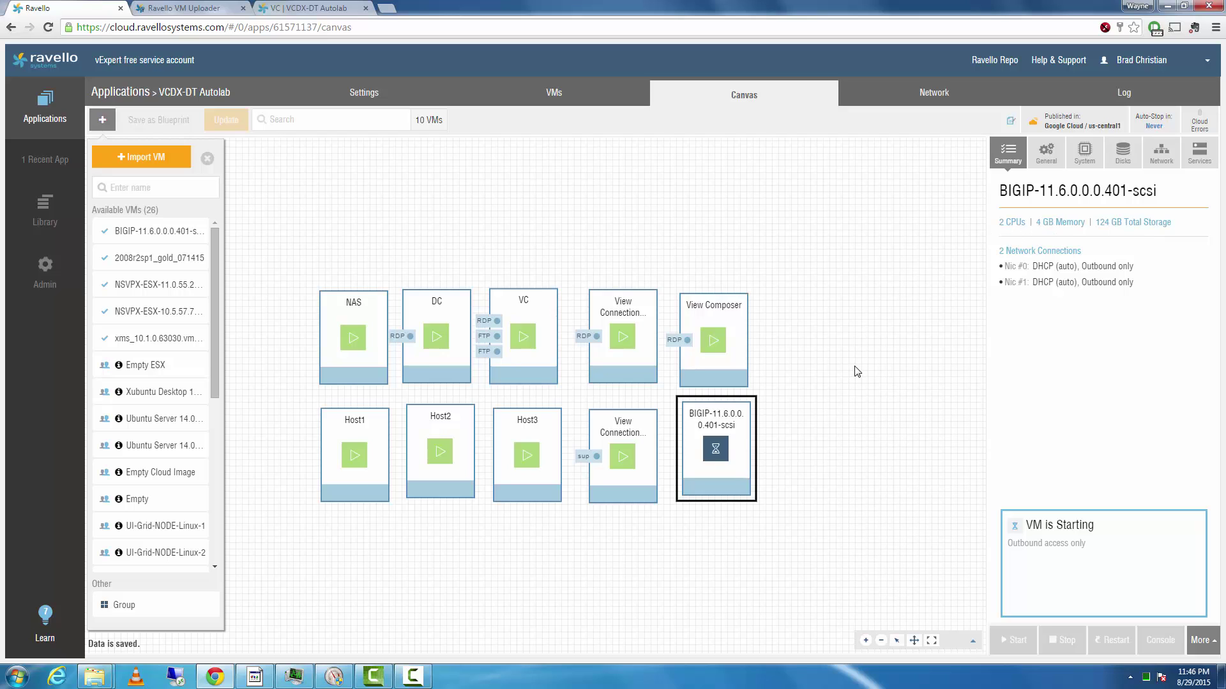
left_click(412, 686)
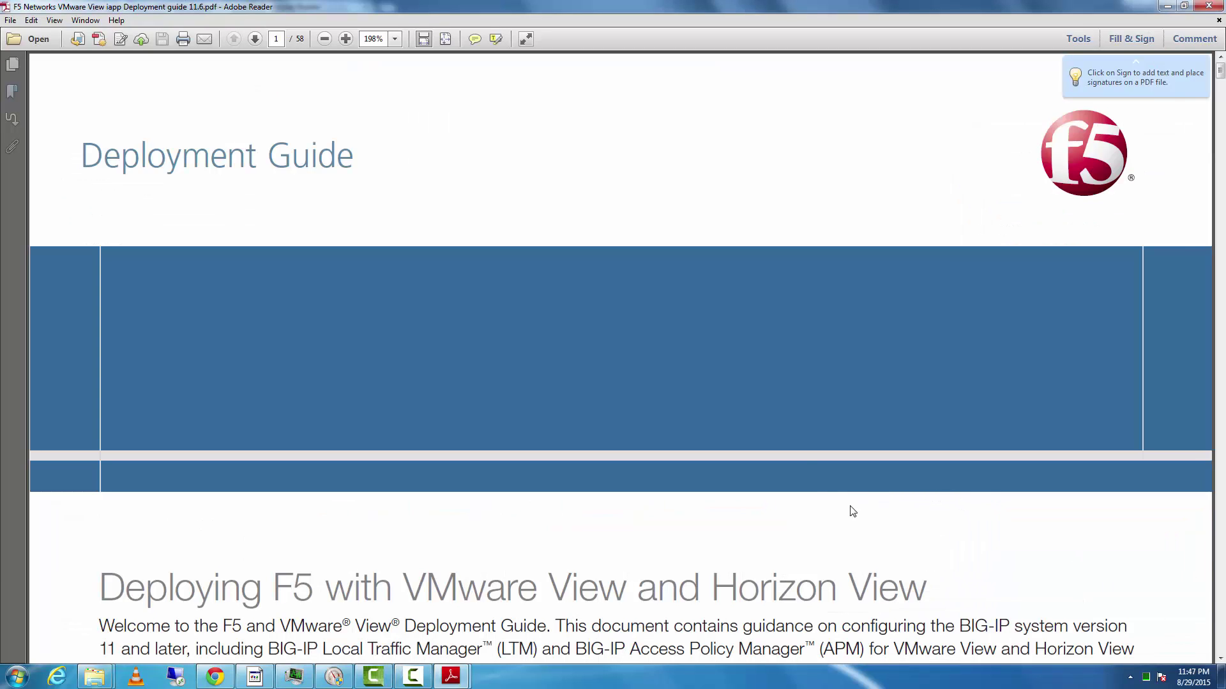
- Scroll through the VMware View iApp guide, then switch to the Horizon View optimized APM guide
scroll(672, 408, "down", 3)
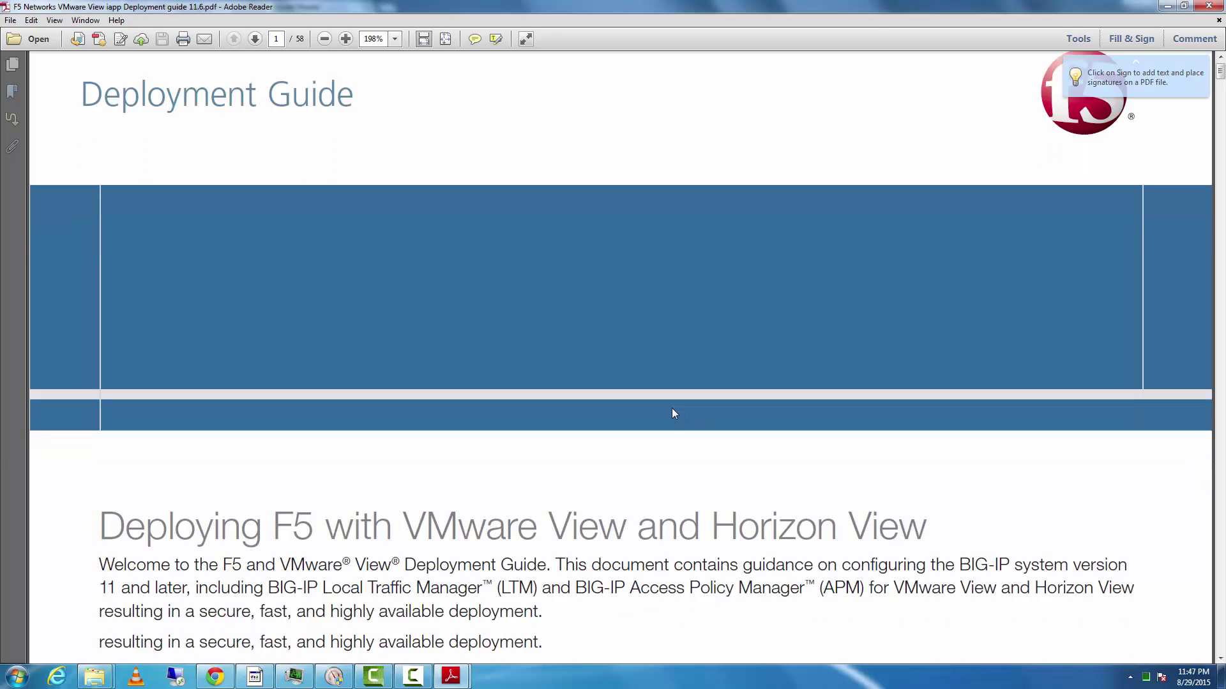
scroll(693, 385, "down", 3)
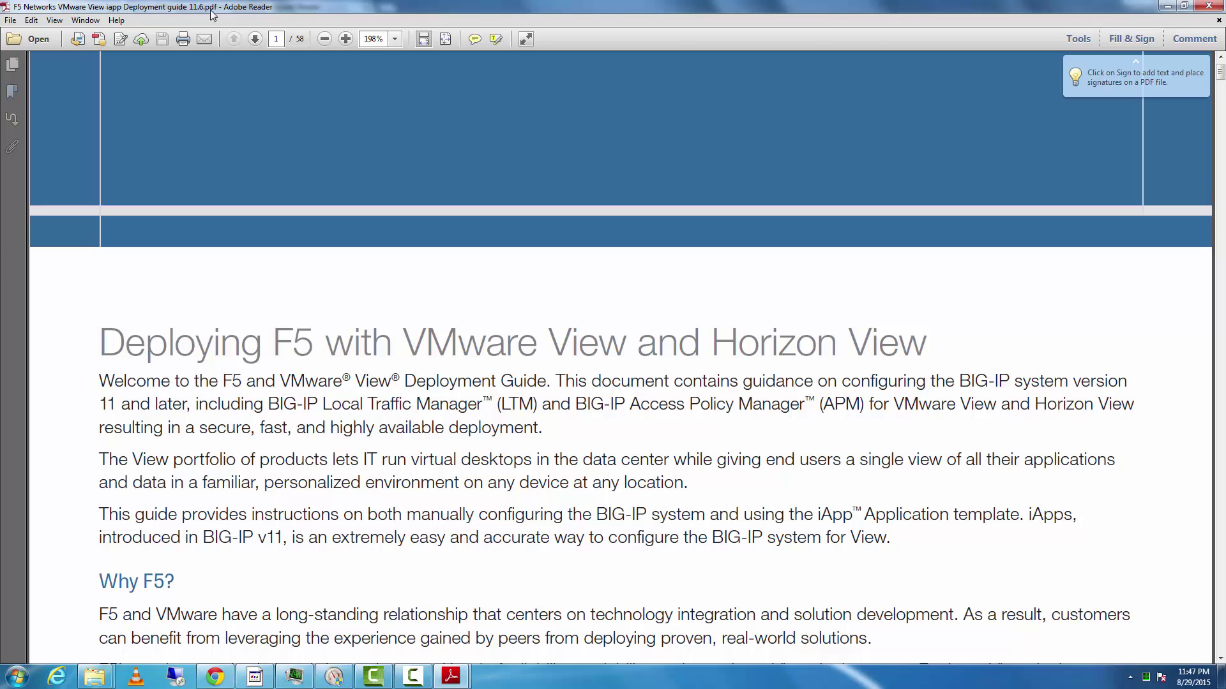
scroll(556, 351, "down", 15)
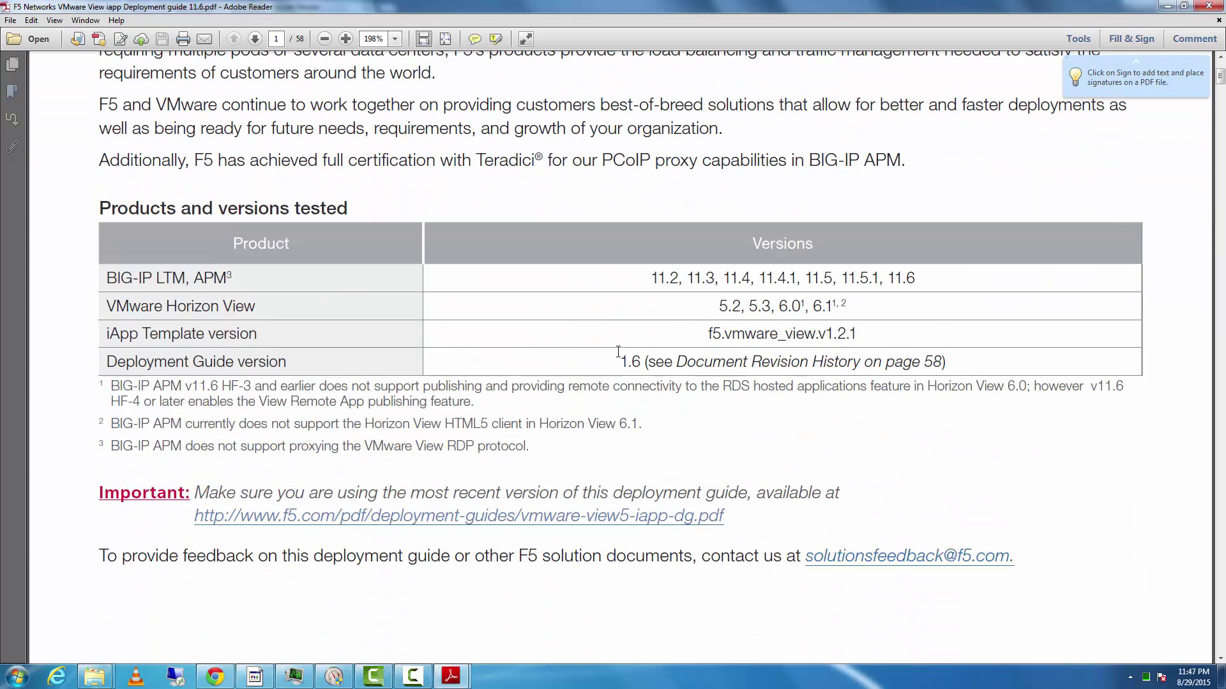
scroll(548, 379, "down", 8)
scroll(547, 380, "down", 10)
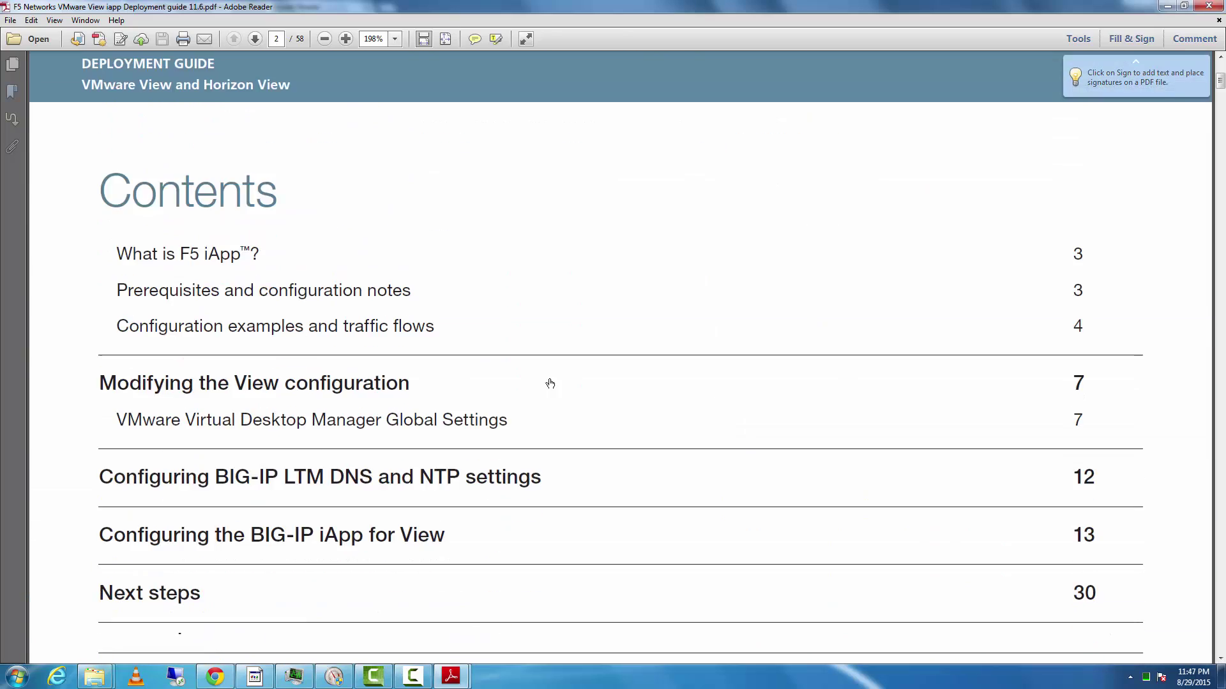
scroll(533, 421, "down", 3)
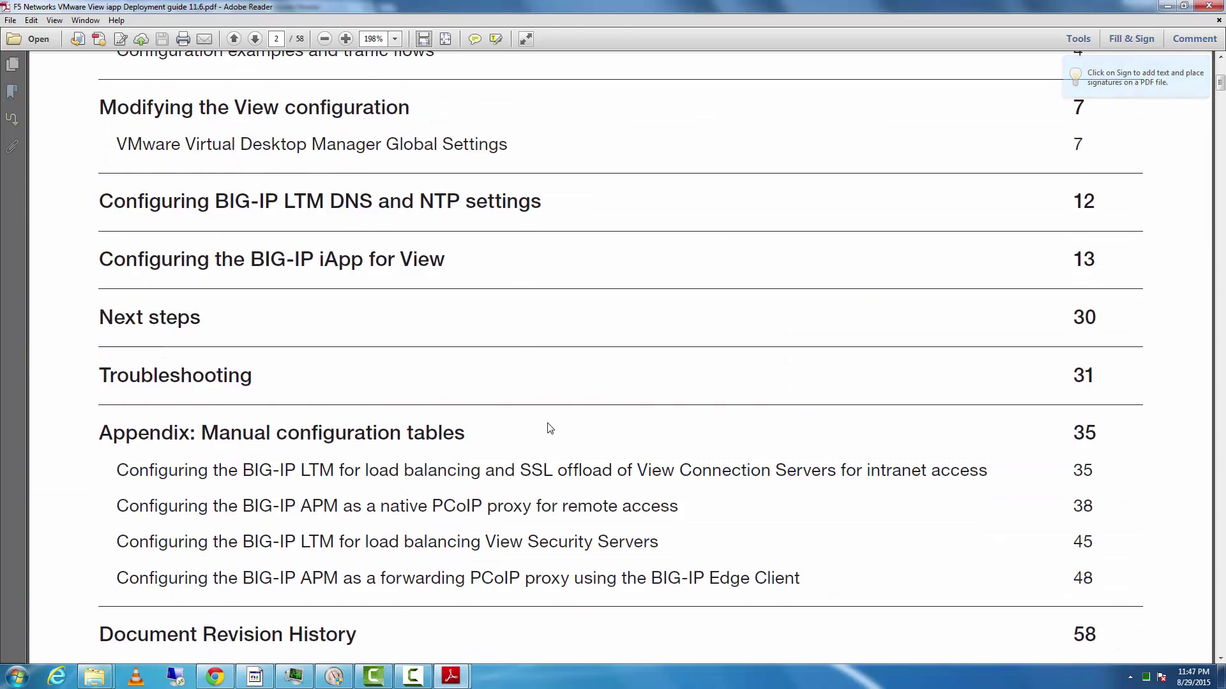
scroll(545, 433, "down", 6)
mouse_move(465, 677)
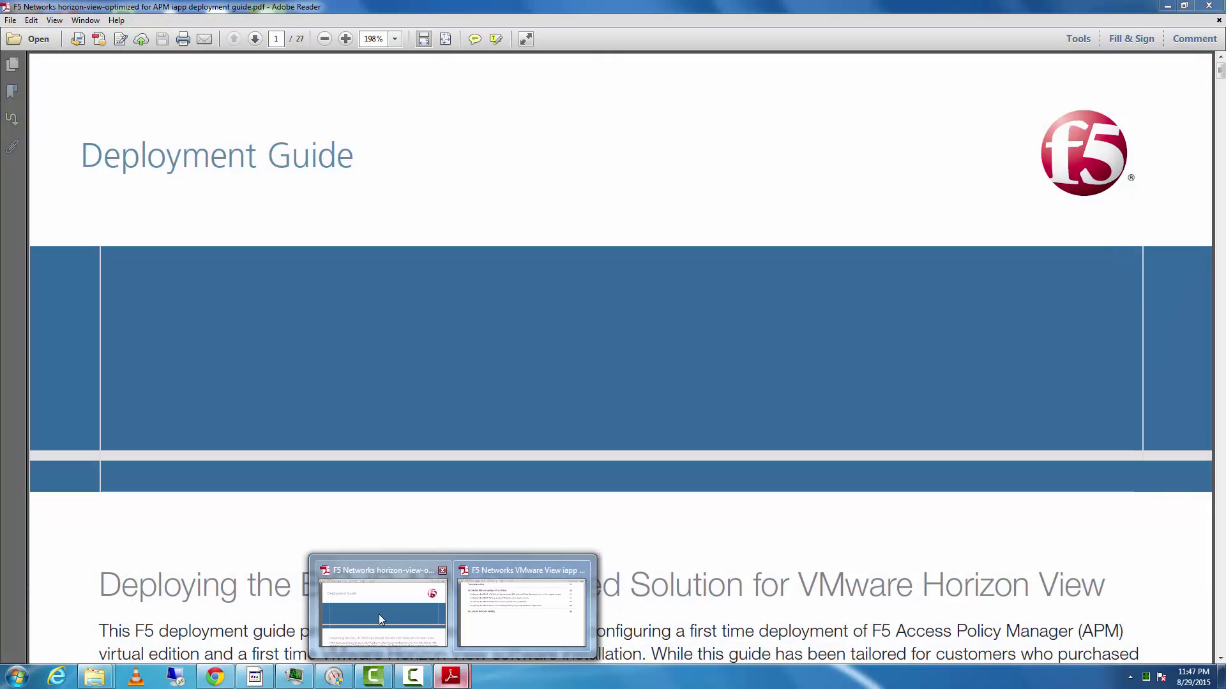
left_click(378, 614)
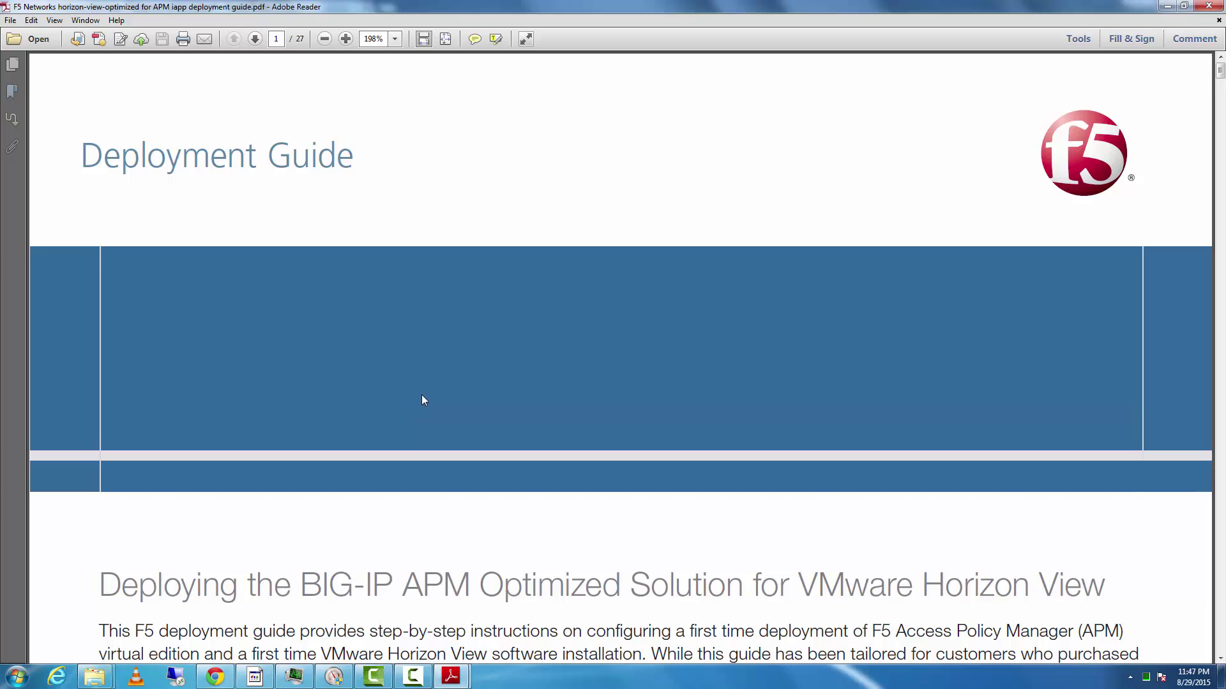
- Scroll to the Products and versions table and review the supported APM versions
scroll(422, 401, "down", 3)
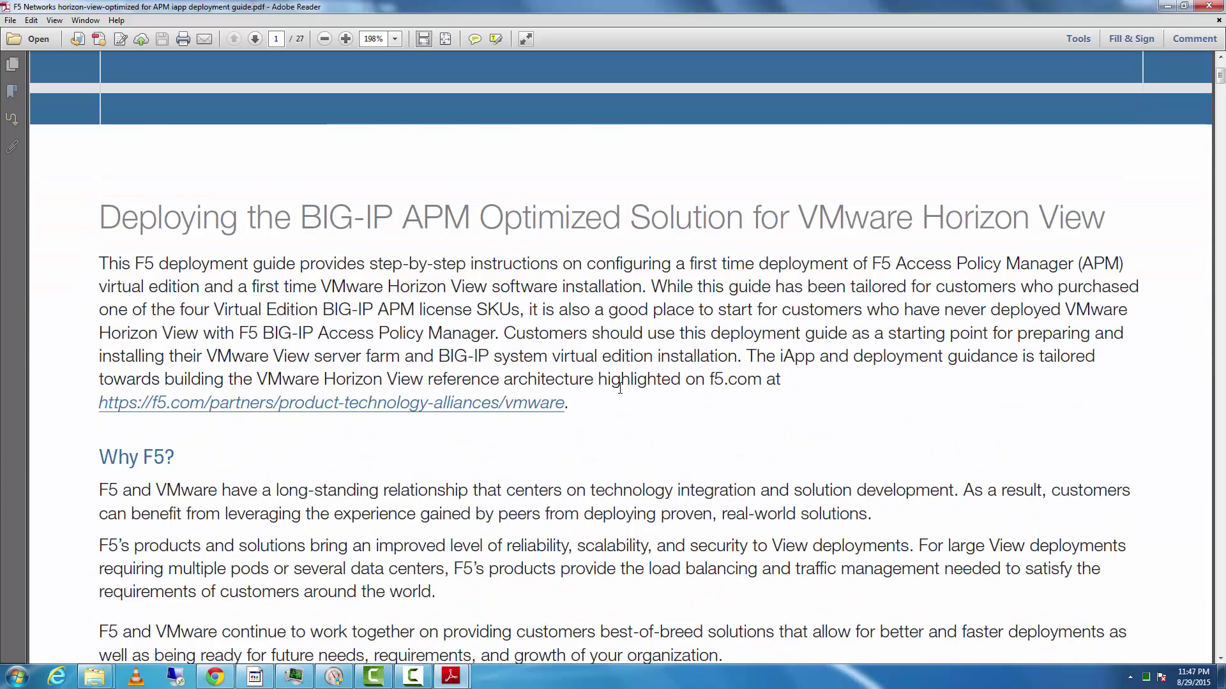
scroll(572, 359, "down", 1)
scroll(555, 362, "down", 2)
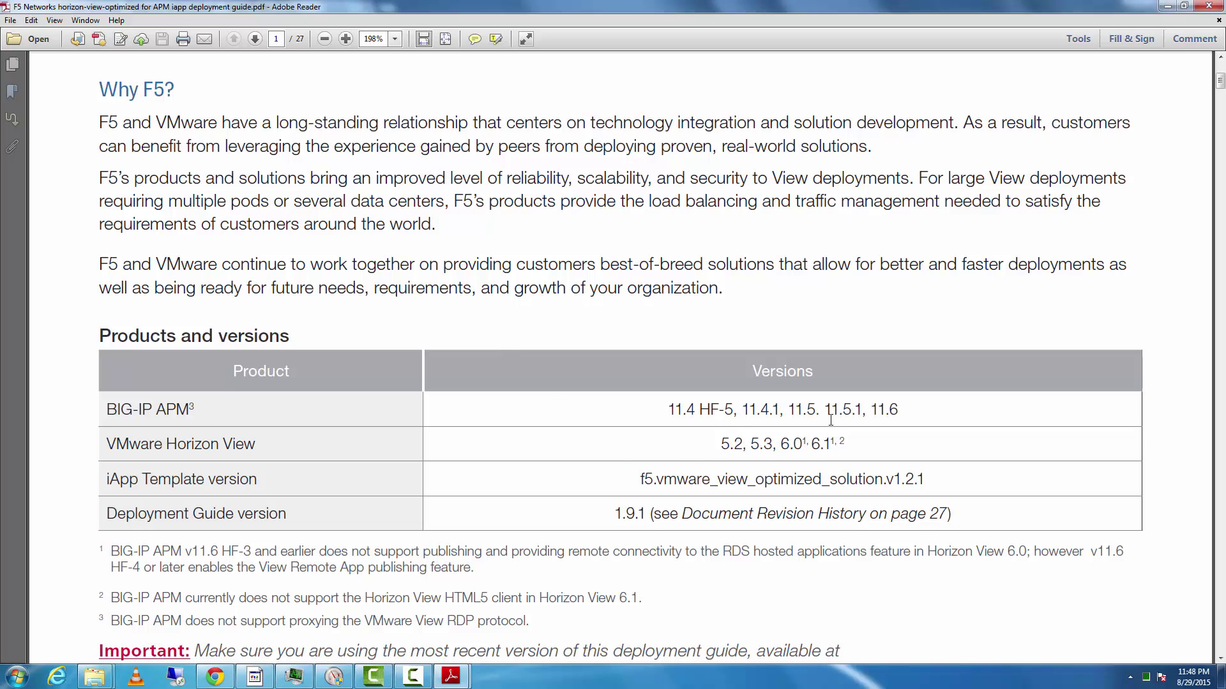
left_click_drag(663, 414, 865, 414)
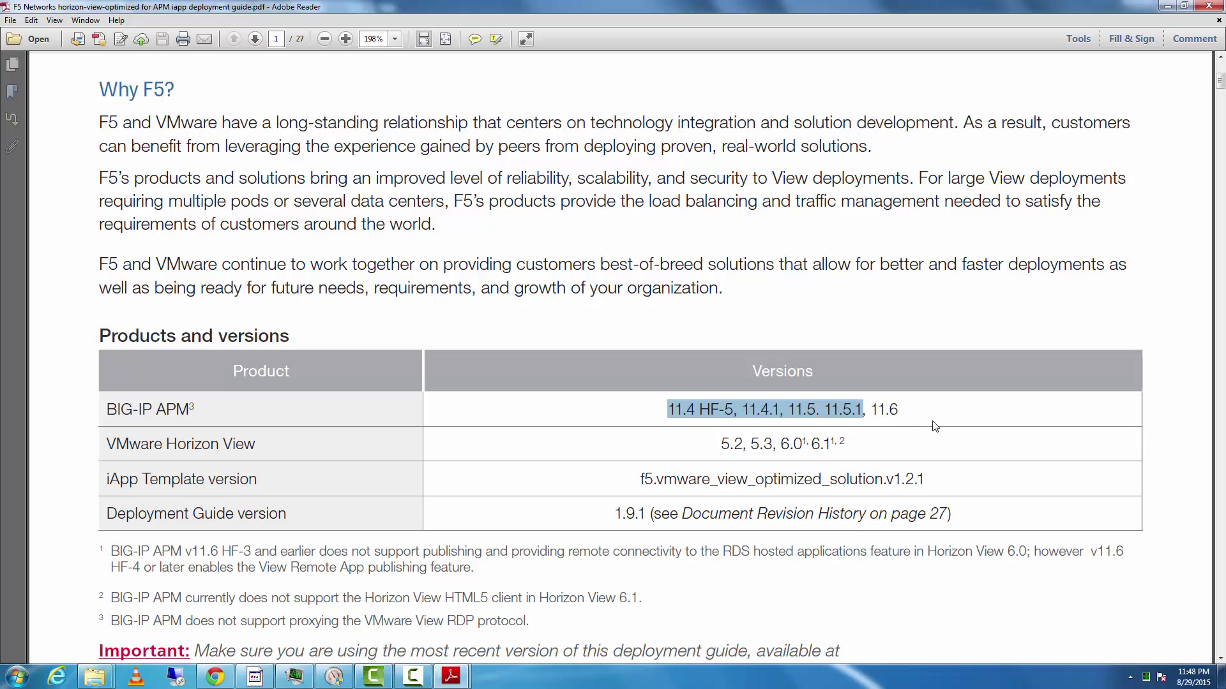
left_click(873, 417)
left_click_drag(646, 420, 940, 427)
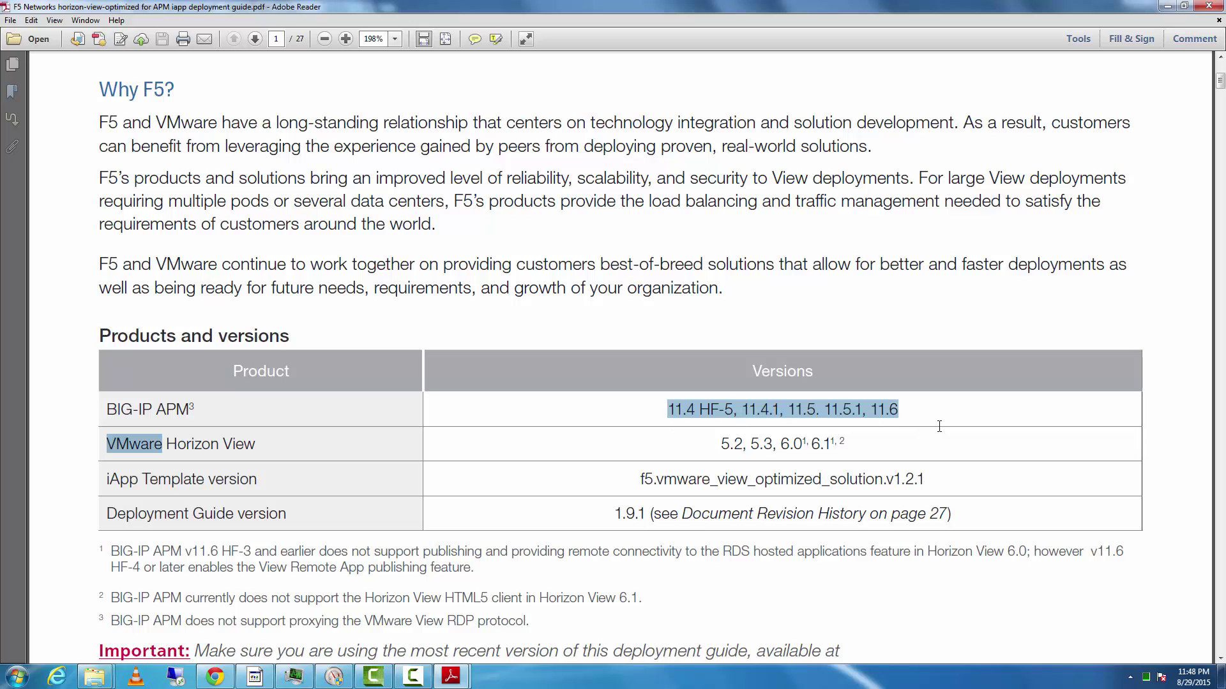
left_click(899, 412)
- Scroll to the Contents and jump to the Deploying the BIG-IP OVF section on page 15
scroll(479, 377, "down", 3)
scroll(458, 434, "down", 2)
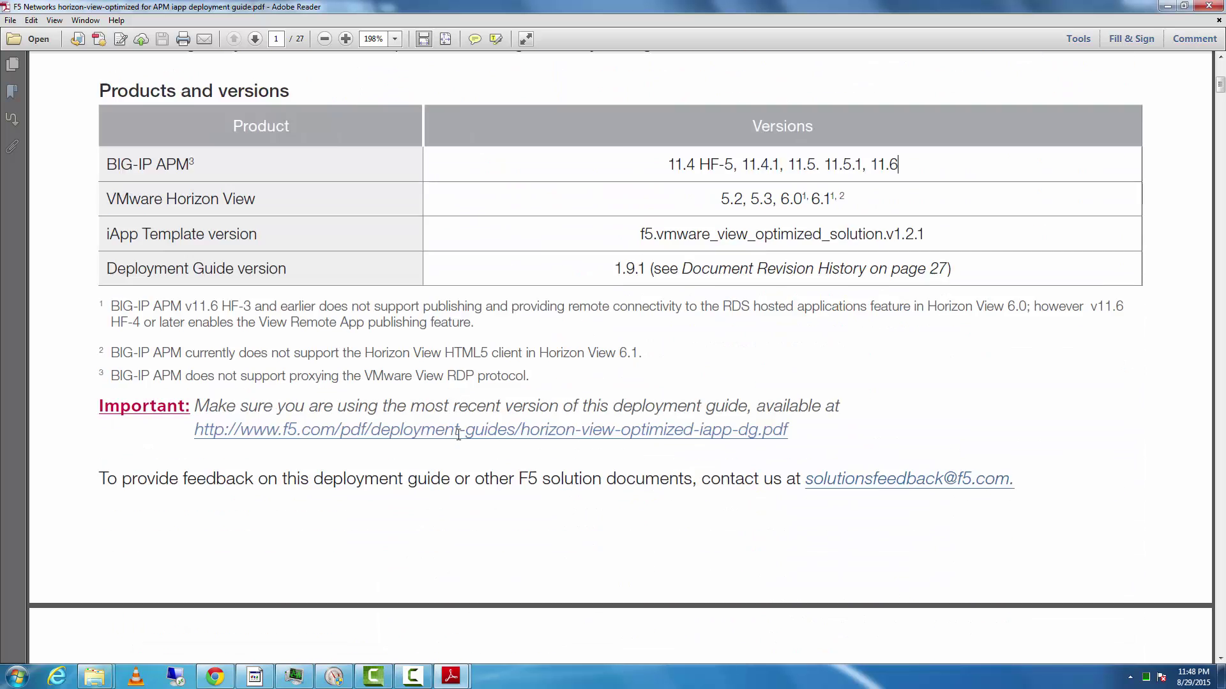
scroll(458, 434, "down", 15)
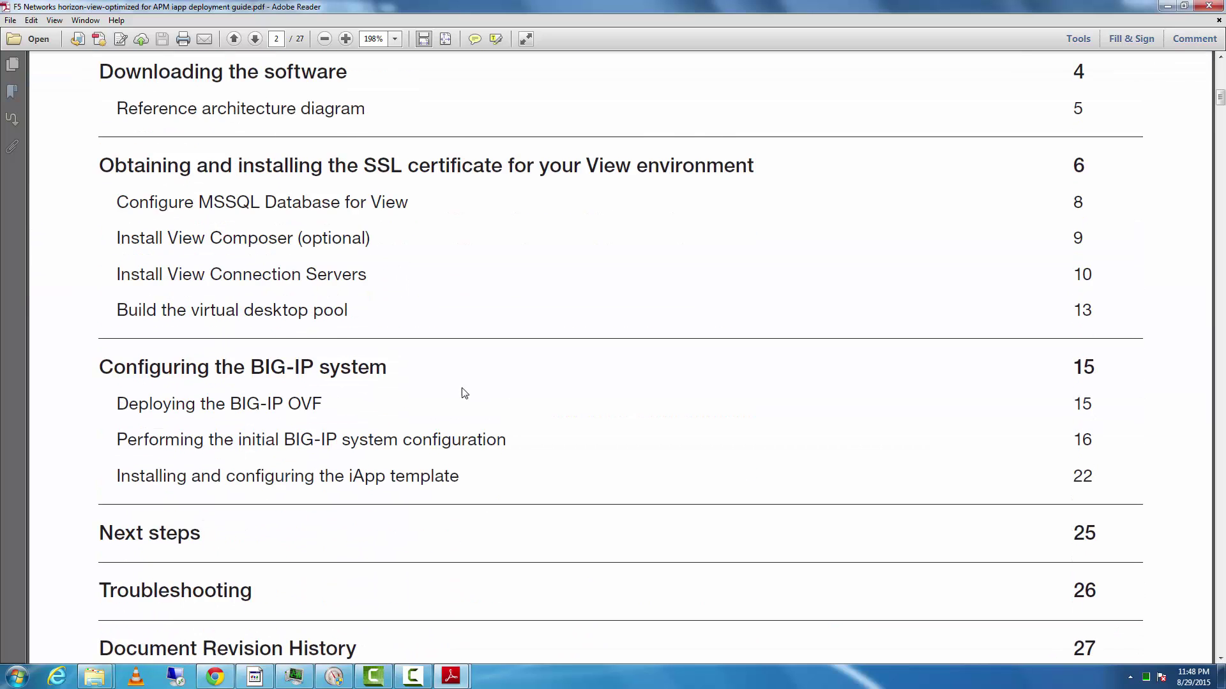
scroll(464, 393, "down", 2)
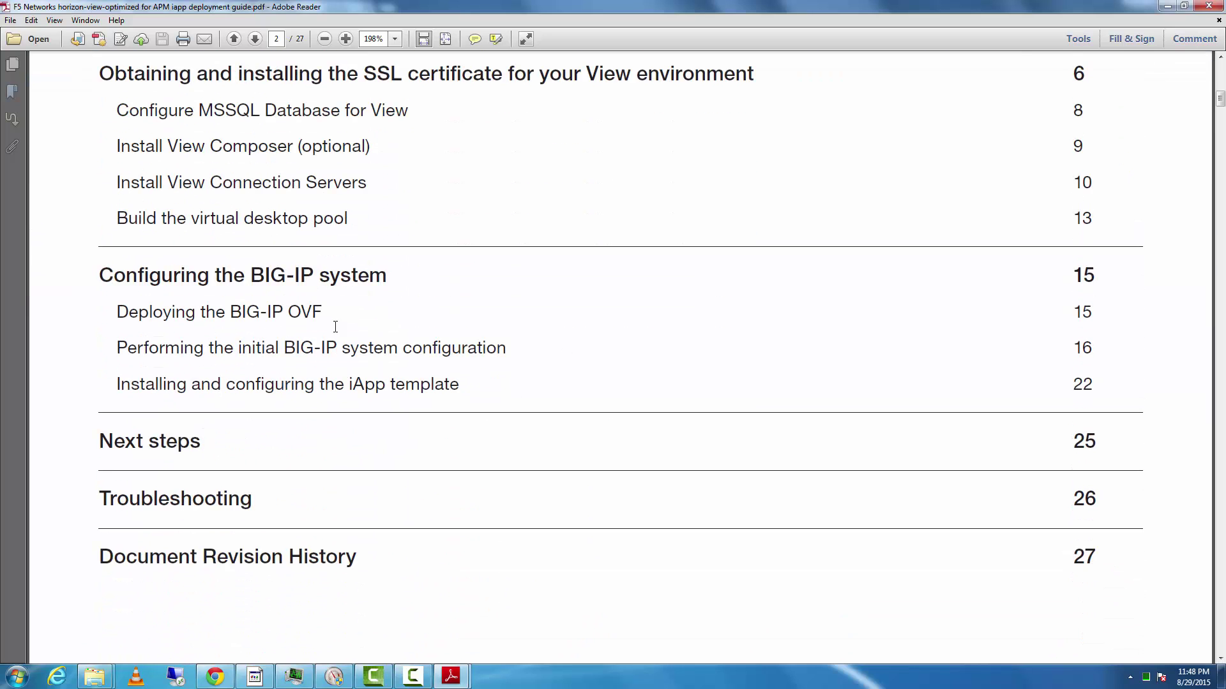
left_click(228, 317)
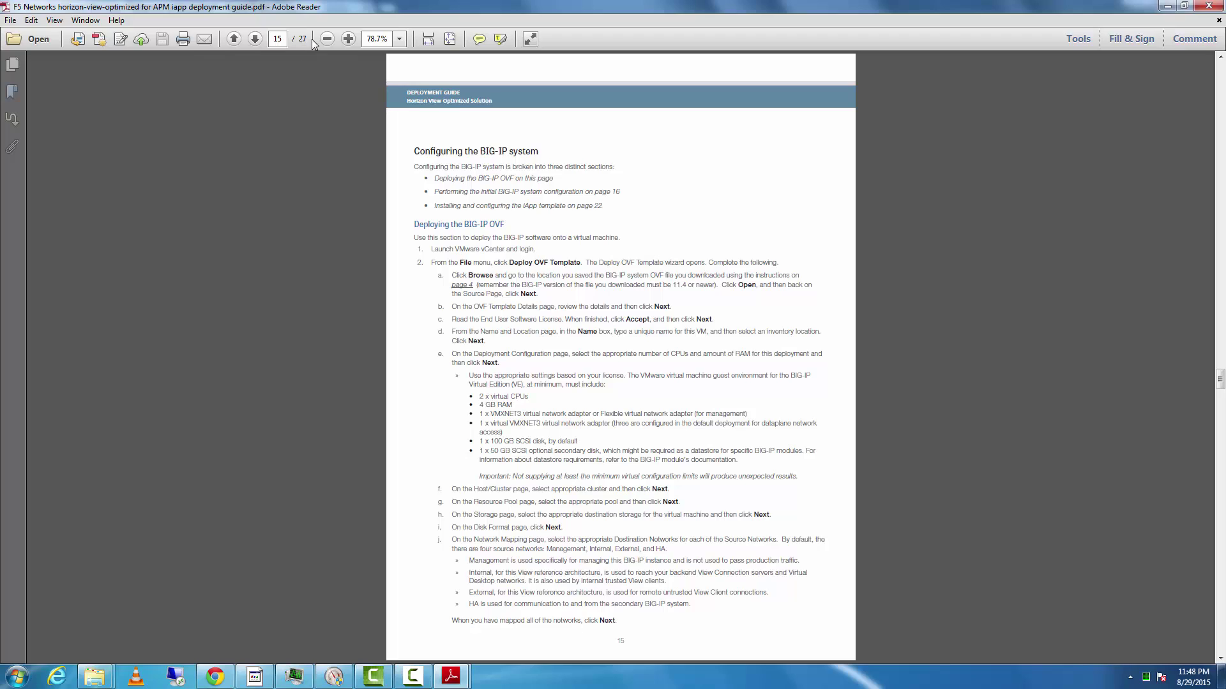
- Zoom the guide to 150% and review the minimum CPU and RAM requirements
left_click(348, 38)
left_click(348, 38)
left_click(348, 38)
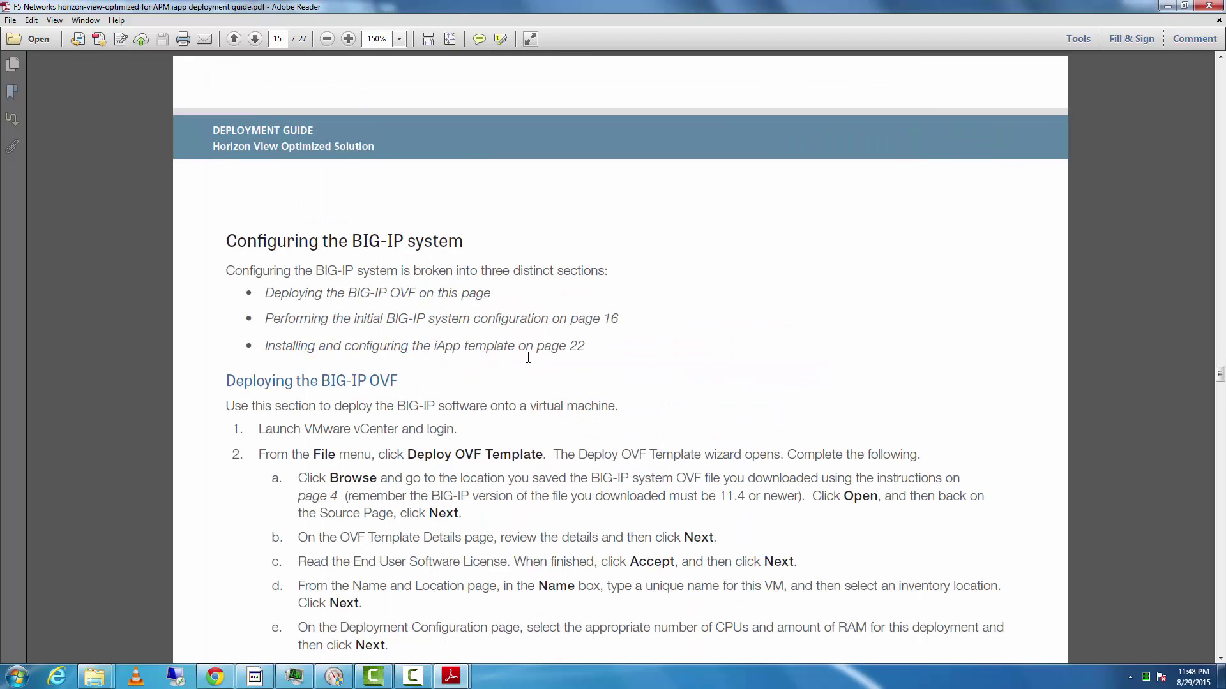
scroll(528, 358, "down", 5)
scroll(415, 224, "down", 3)
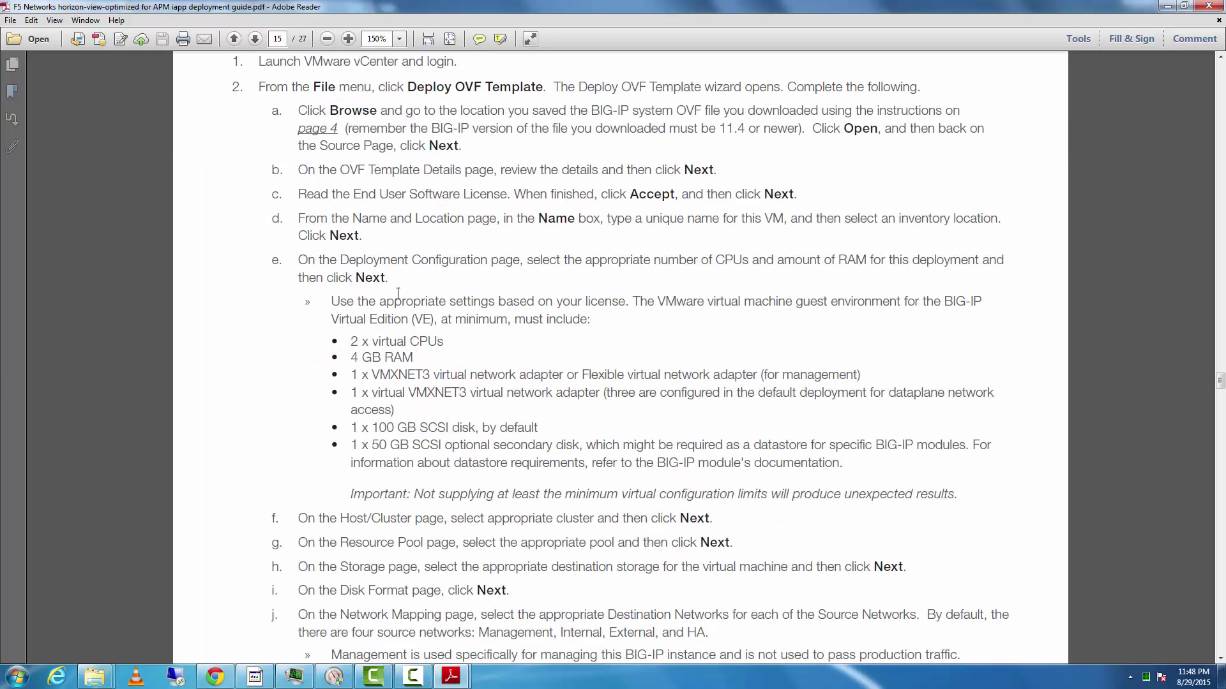
scroll(304, 319, "up", 2)
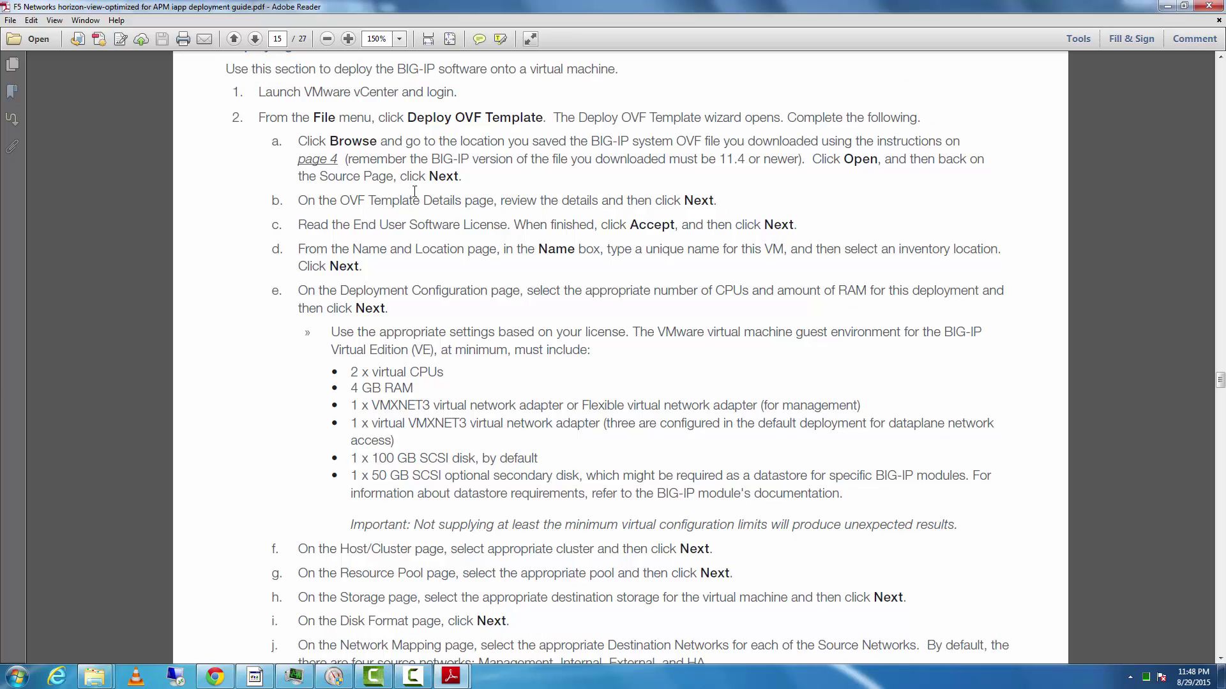
left_click_drag(364, 379, 410, 395)
left_click(353, 396)
- Highlight the 100 GB and optional 50 GB SCSI disk lines, then scroll to page 16
scroll(359, 428, "down", 1)
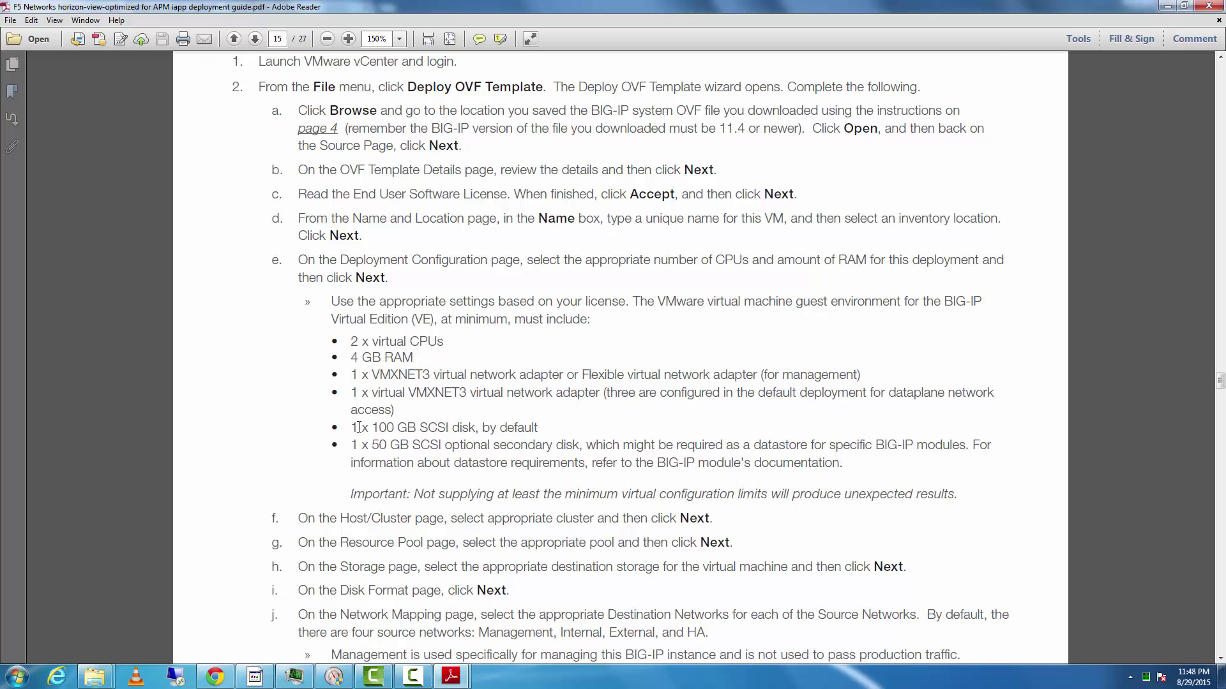
left_click_drag(348, 423, 538, 425)
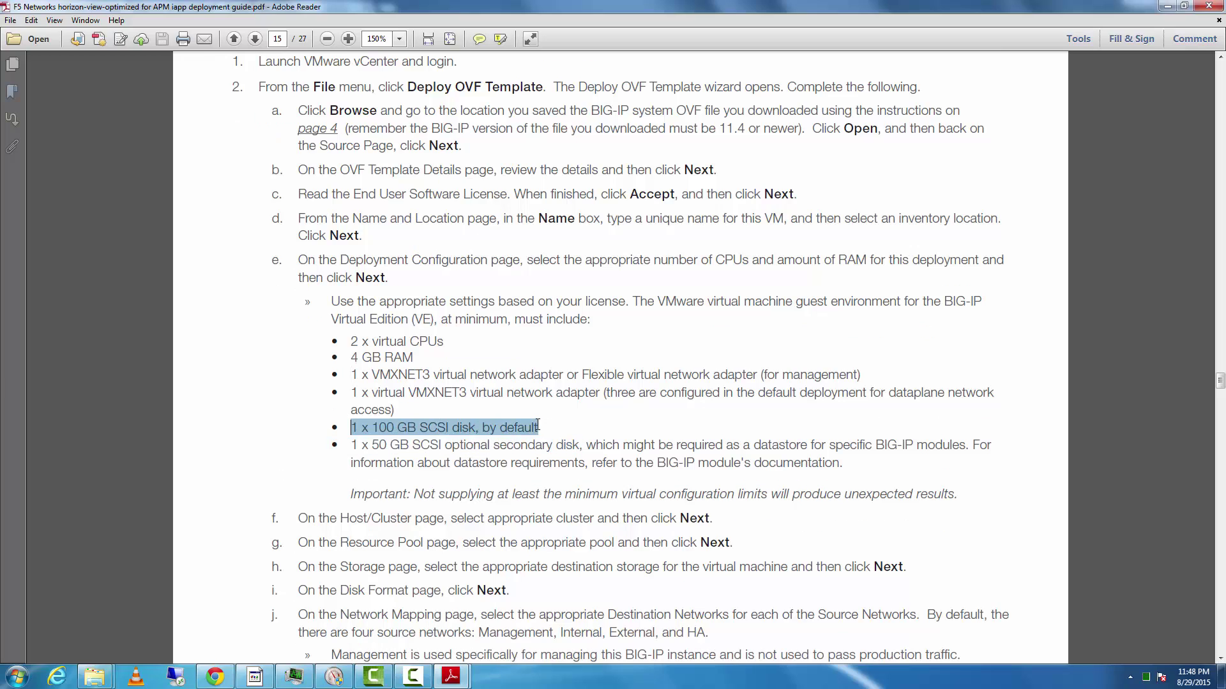
scroll(409, 442, "down", 3)
left_click_drag(351, 353, 751, 370)
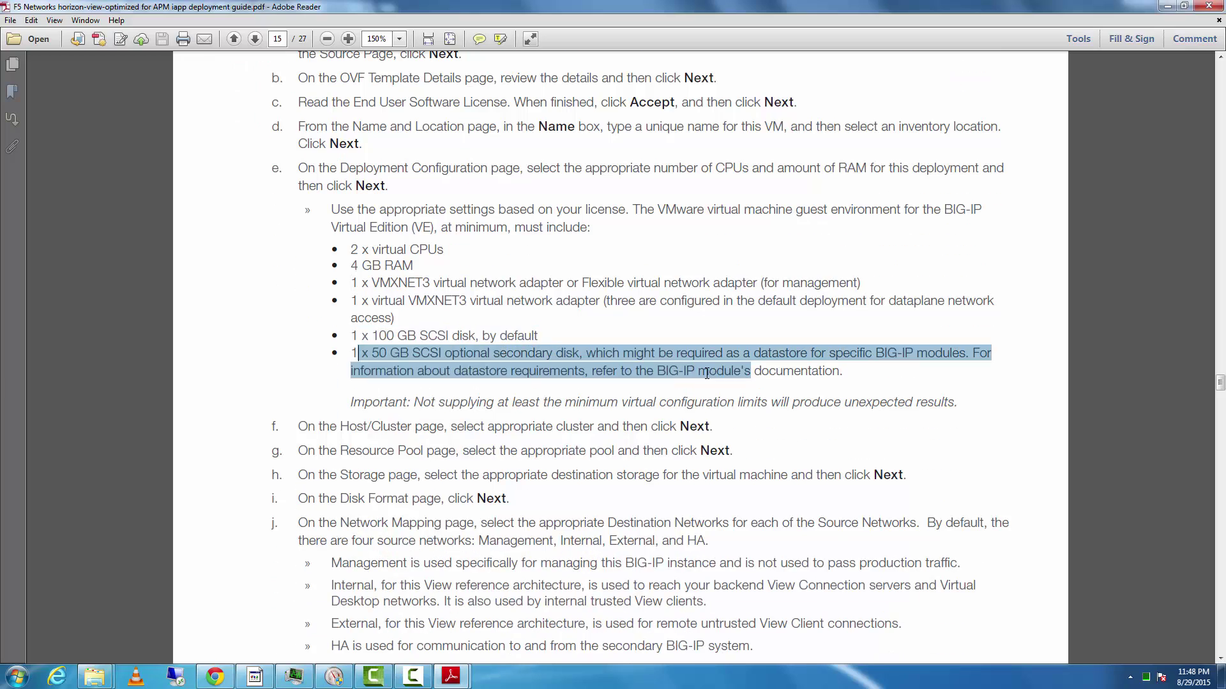
left_click(517, 375)
scroll(262, 408, "down", 17)
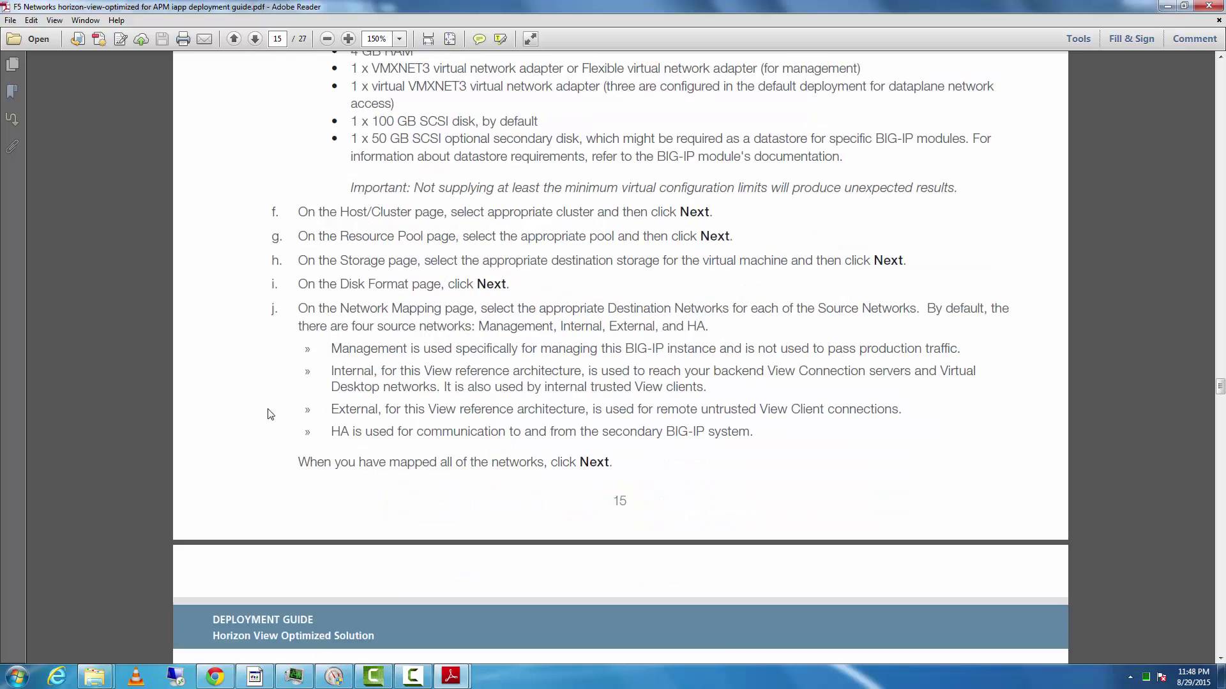
scroll(274, 425, "down", 10)
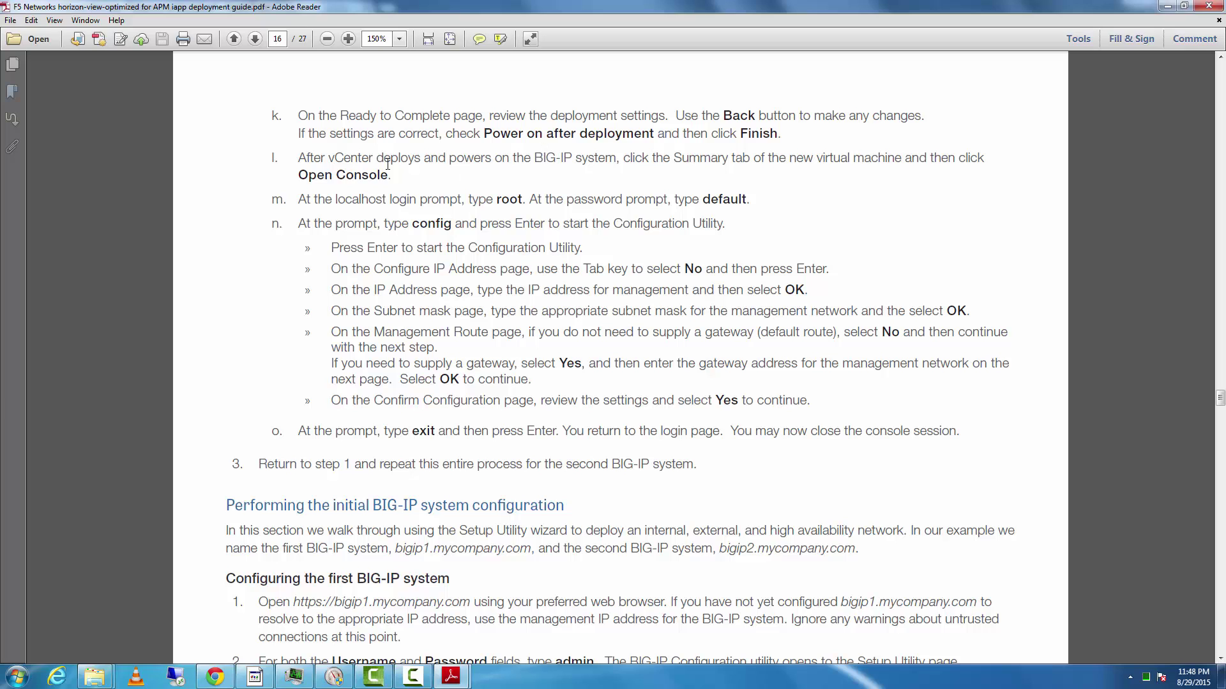
- Open the BIG-IP VM's console from Chrome, then go back to the Ravello canvas tab
left_click(225, 682)
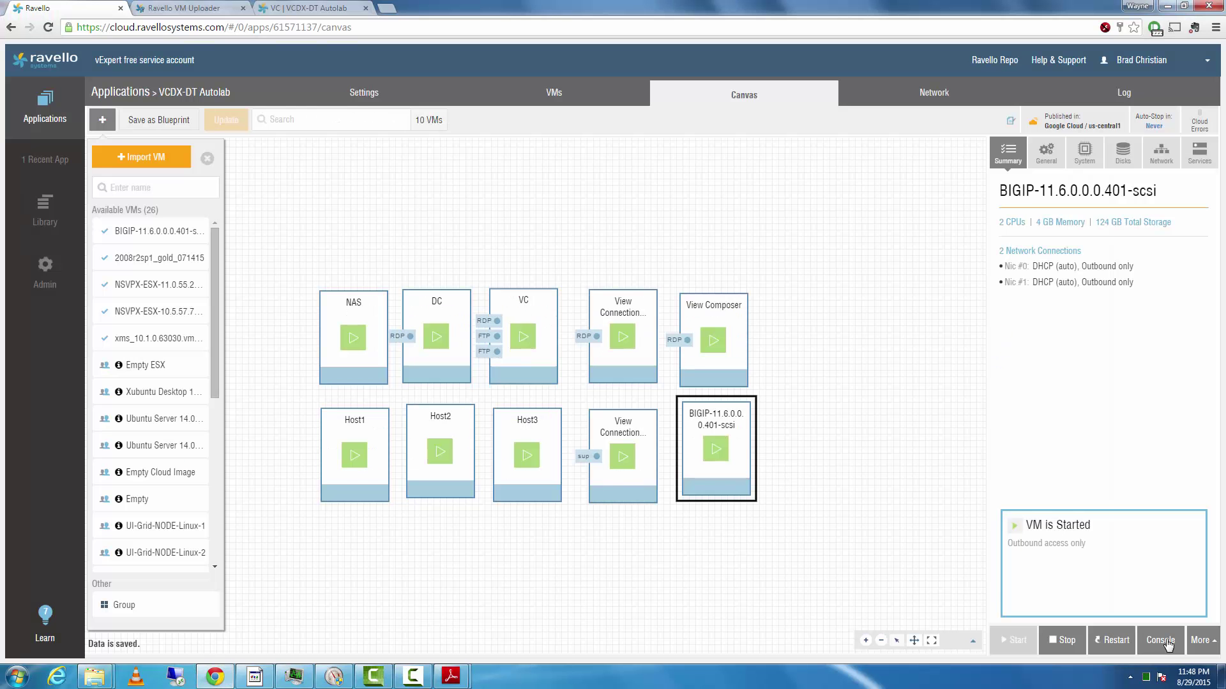
left_click(1168, 645)
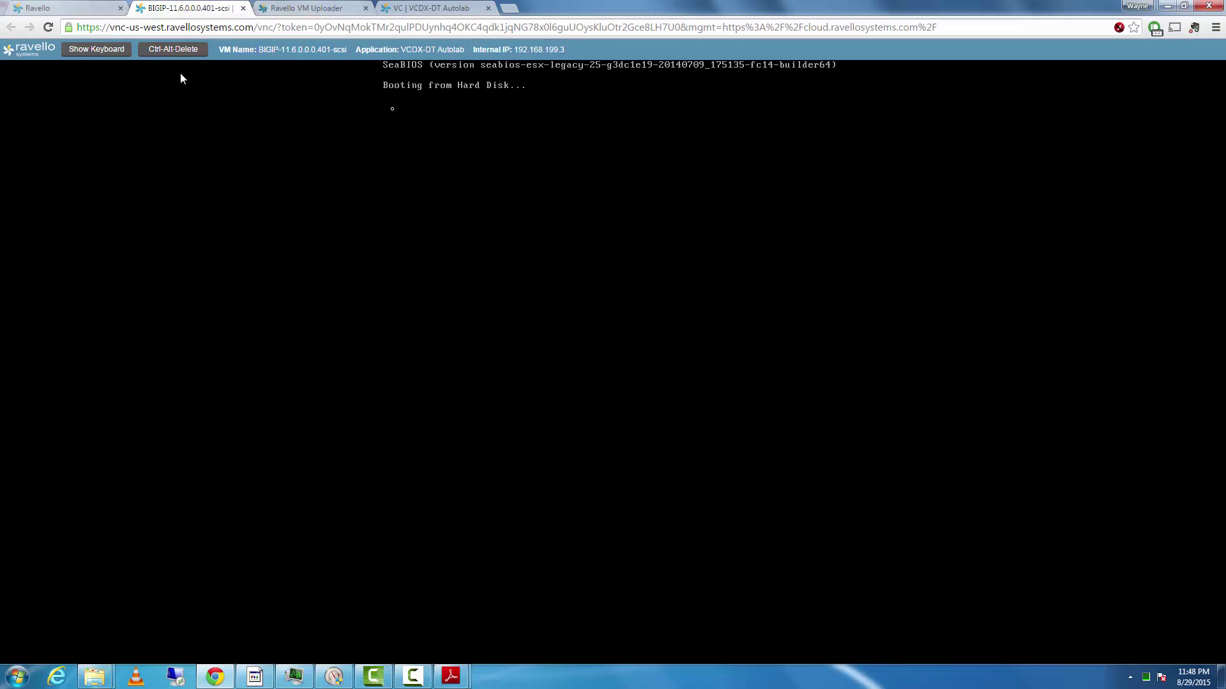
left_click(91, 9)
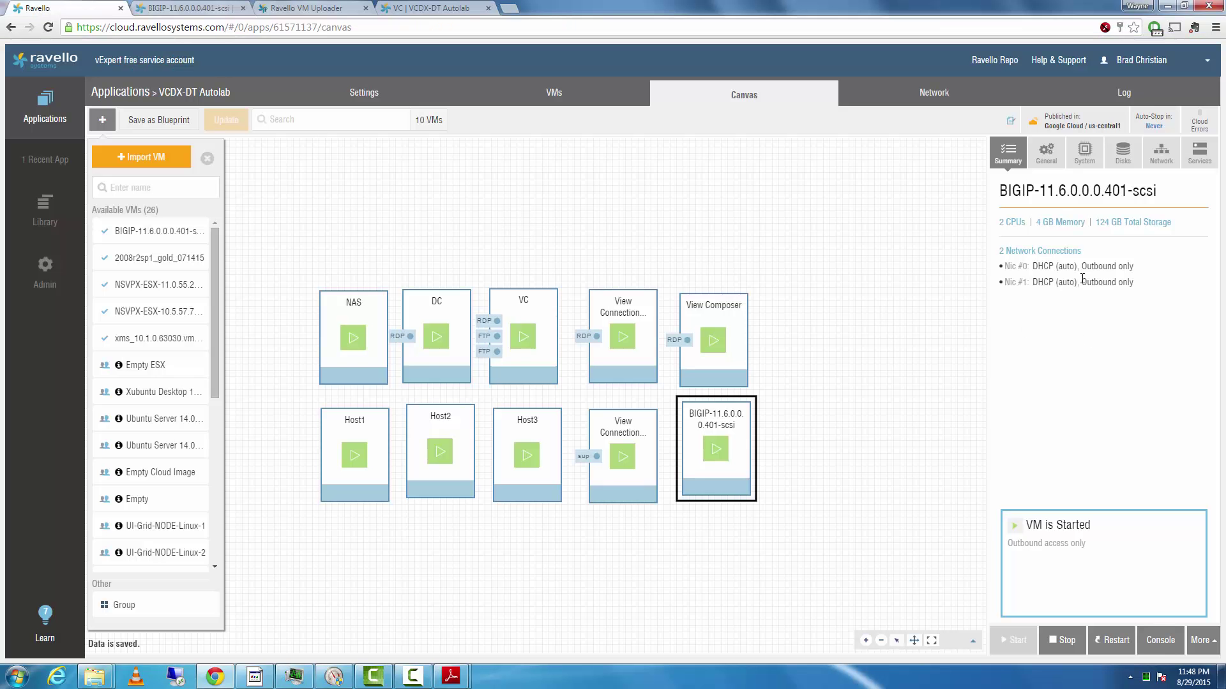
- Check the BIG-IP console's boot progress, then open More actions for the stopping VM
left_click(191, 9)
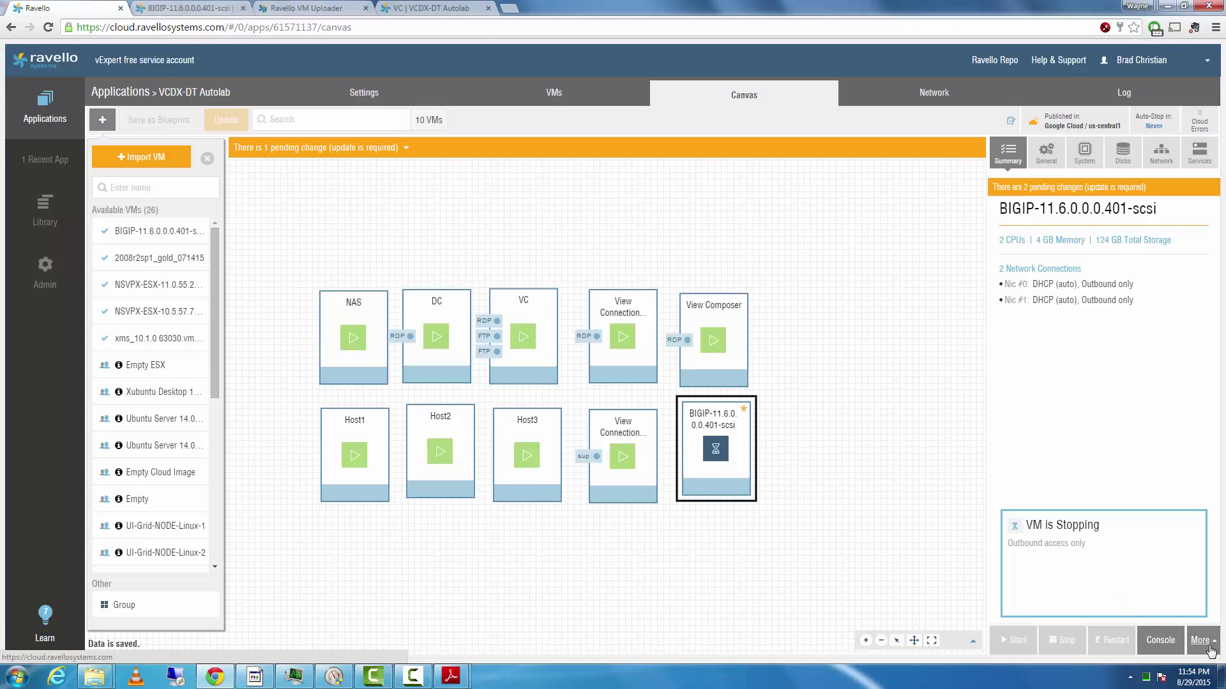
left_click(1209, 645)
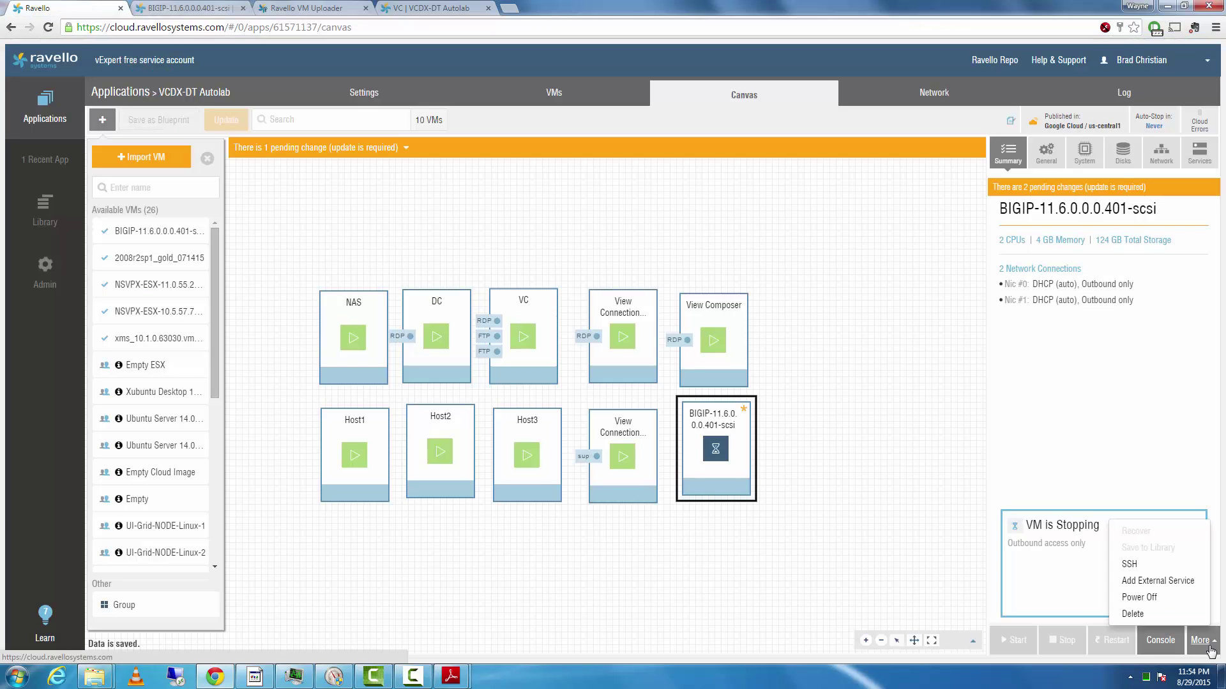
- Power off the BIG-IP VM and save disk1 as its bootable disk
left_click(1149, 598)
left_click(740, 459)
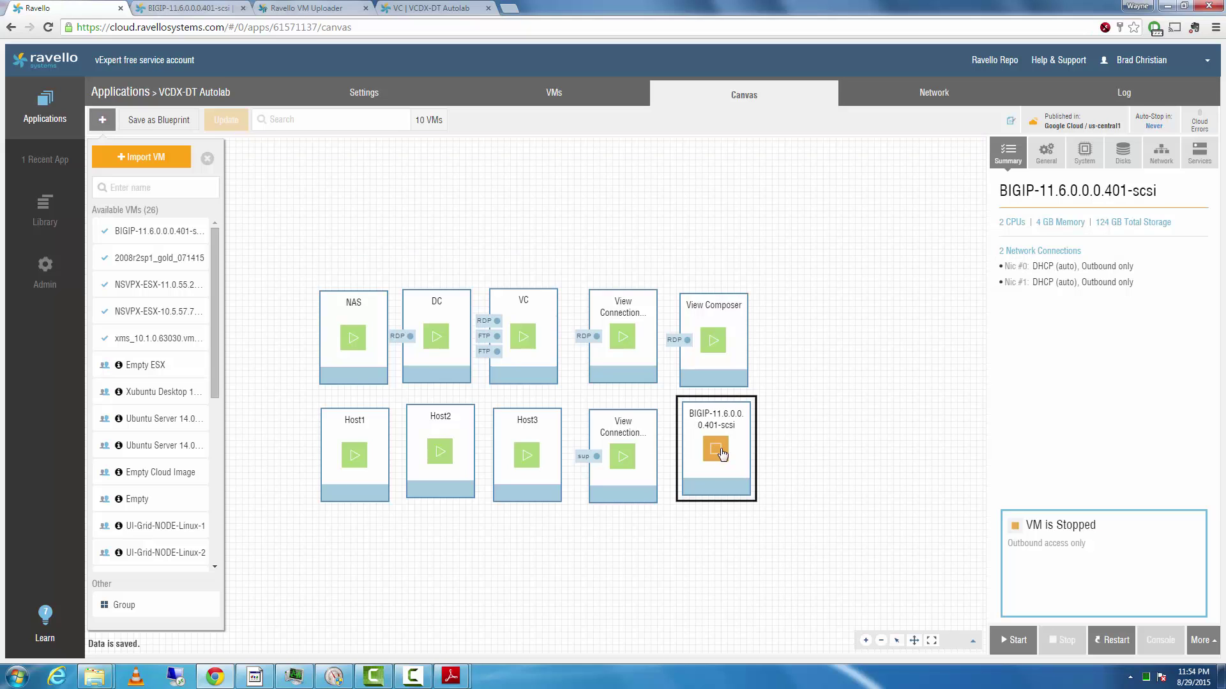
left_click(1122, 153)
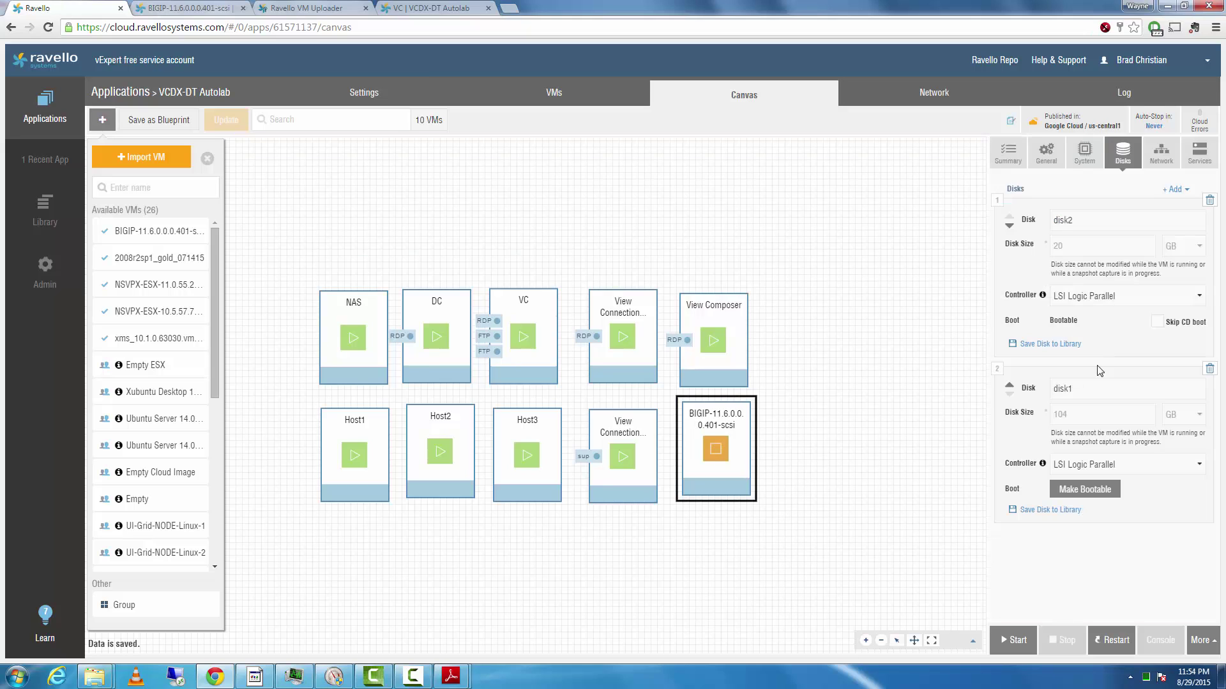
left_click(1084, 490)
left_click(1068, 650)
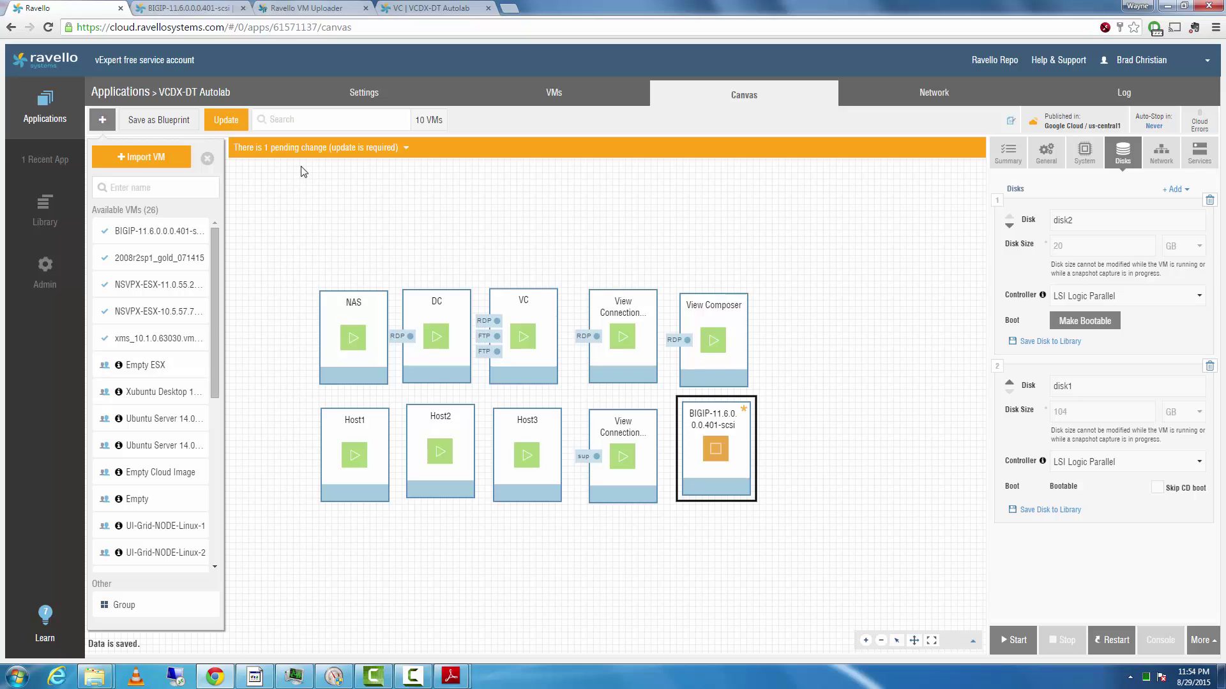
- Publish the pending change to the application and start the BIG-IP VM again
left_click(226, 119)
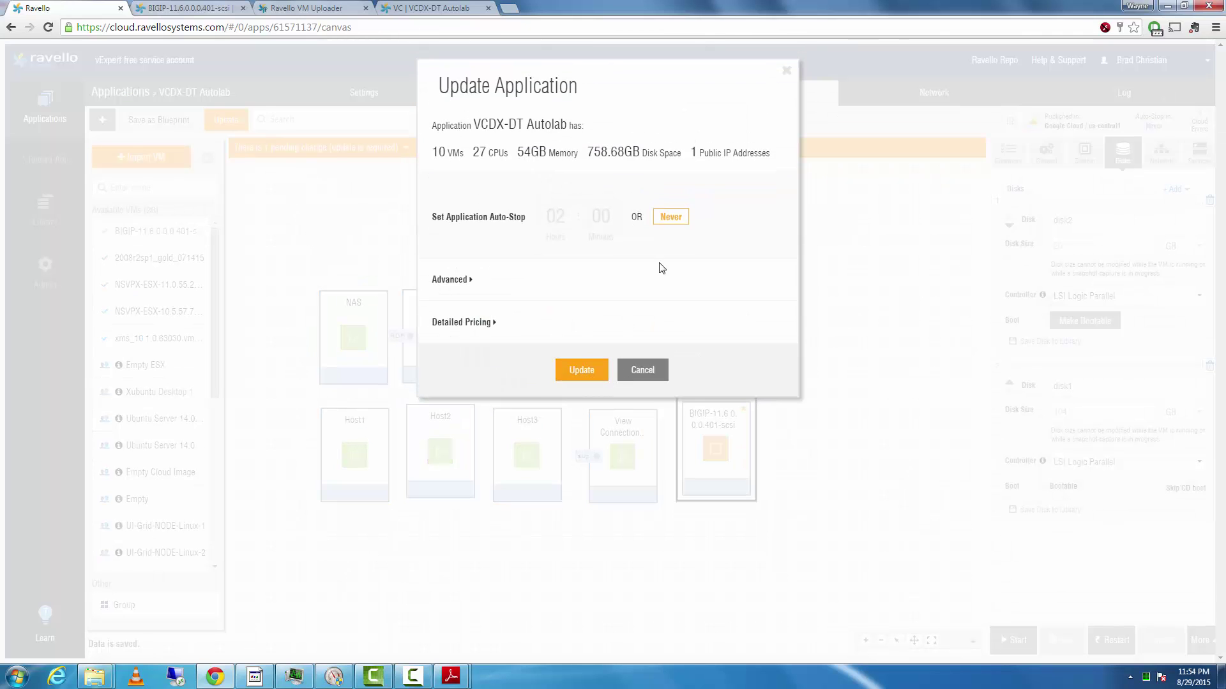
left_click(588, 373)
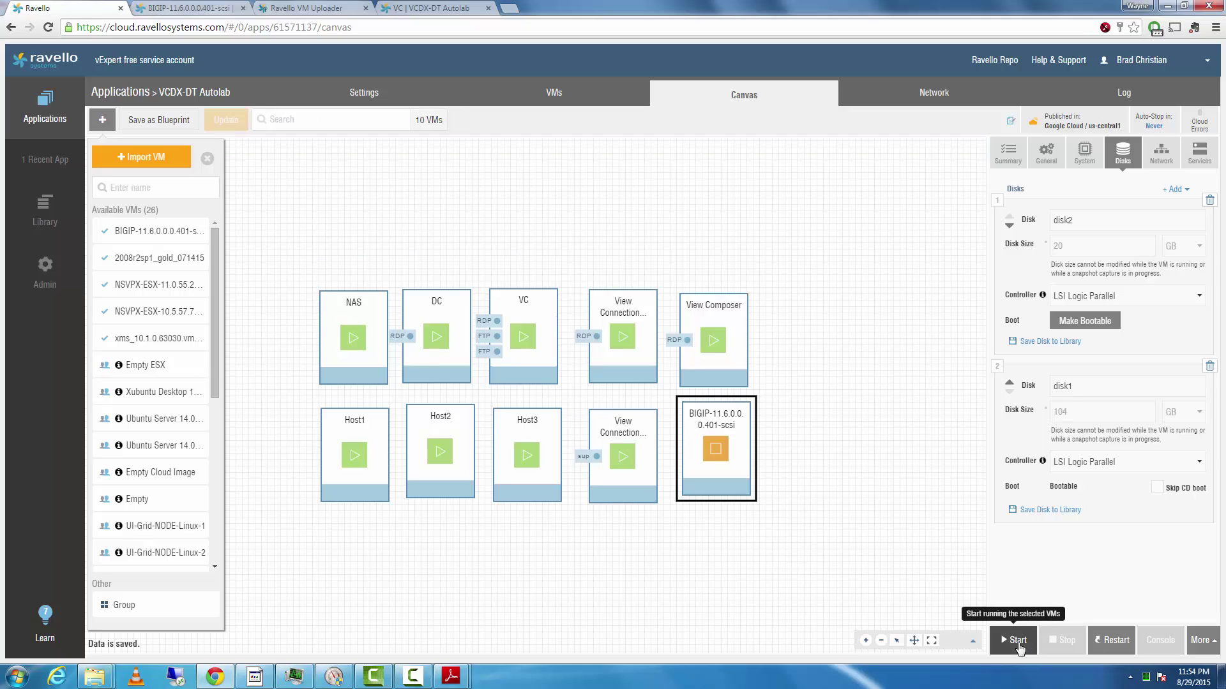
left_click(1019, 641)
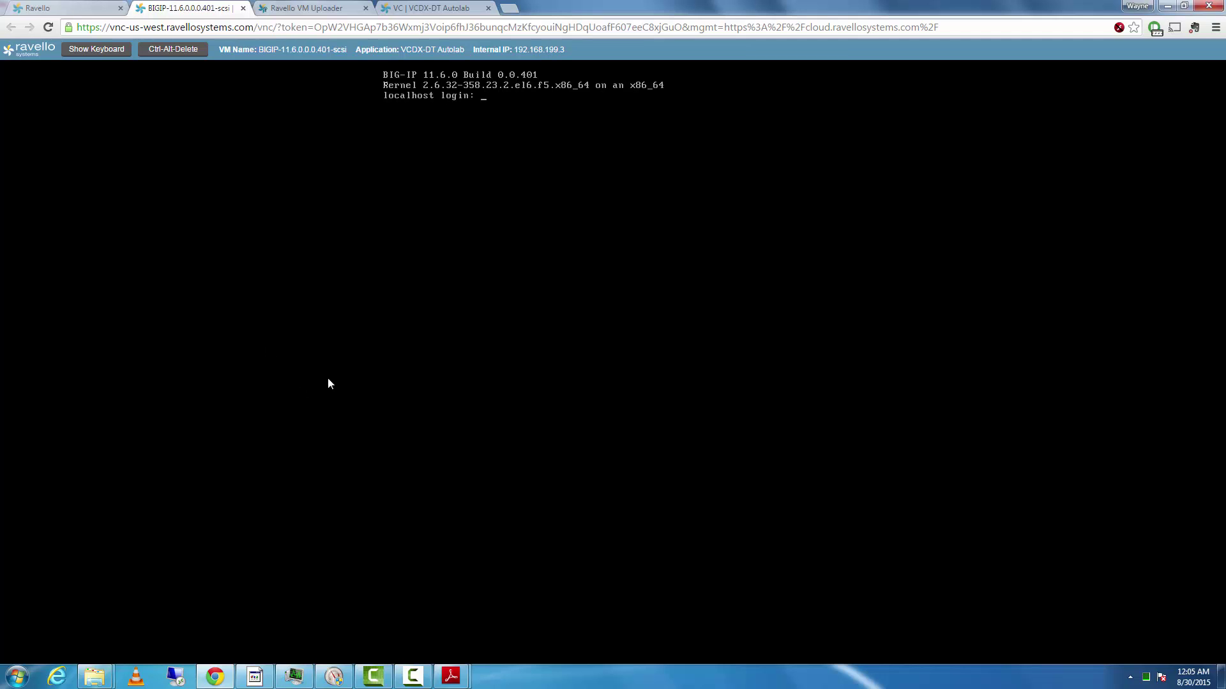
mouse_move(451, 677)
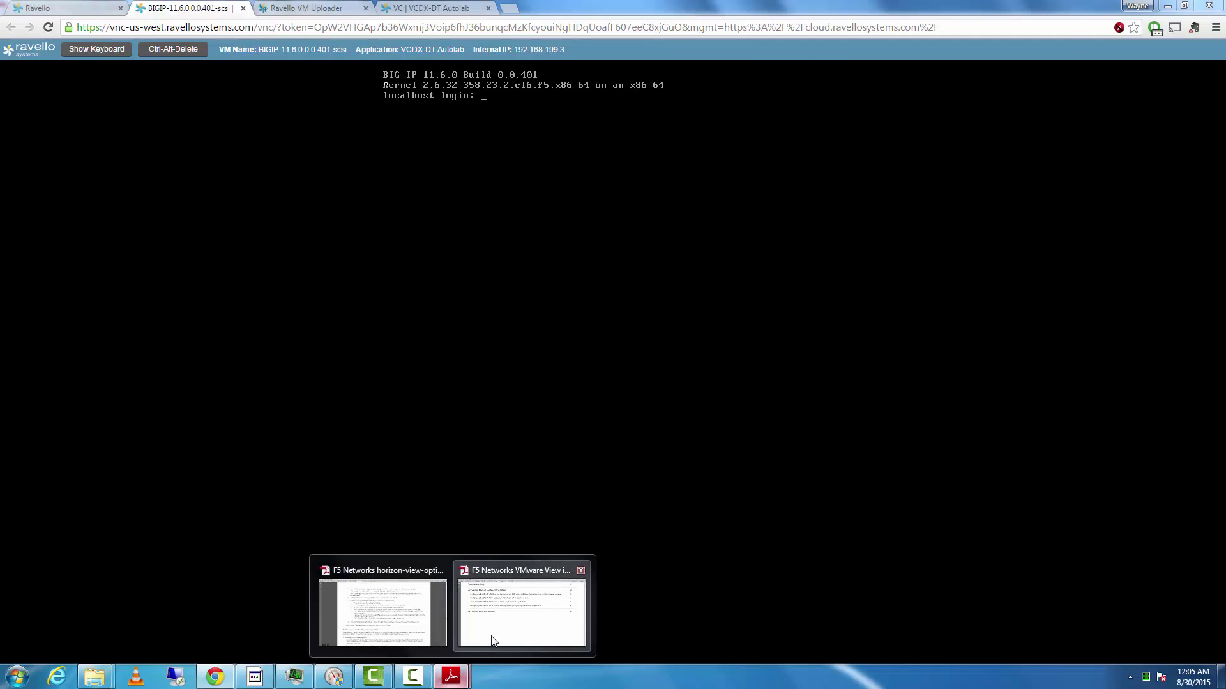
mouse_move(492, 640)
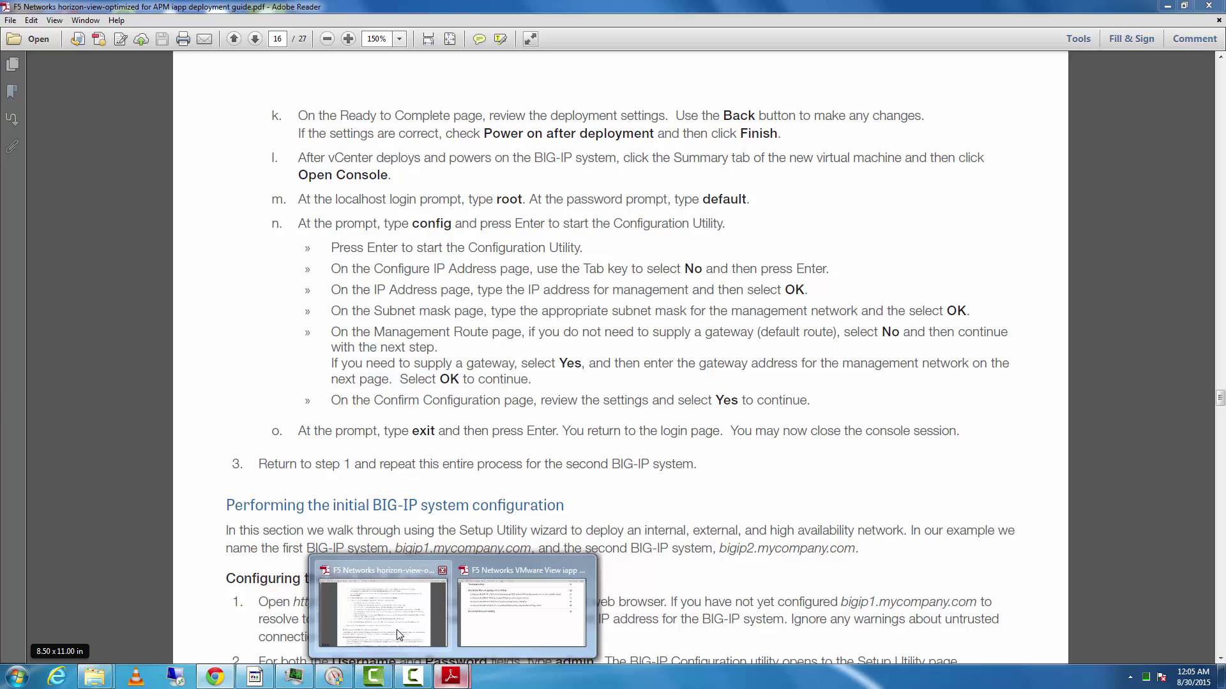
left_click(383, 610)
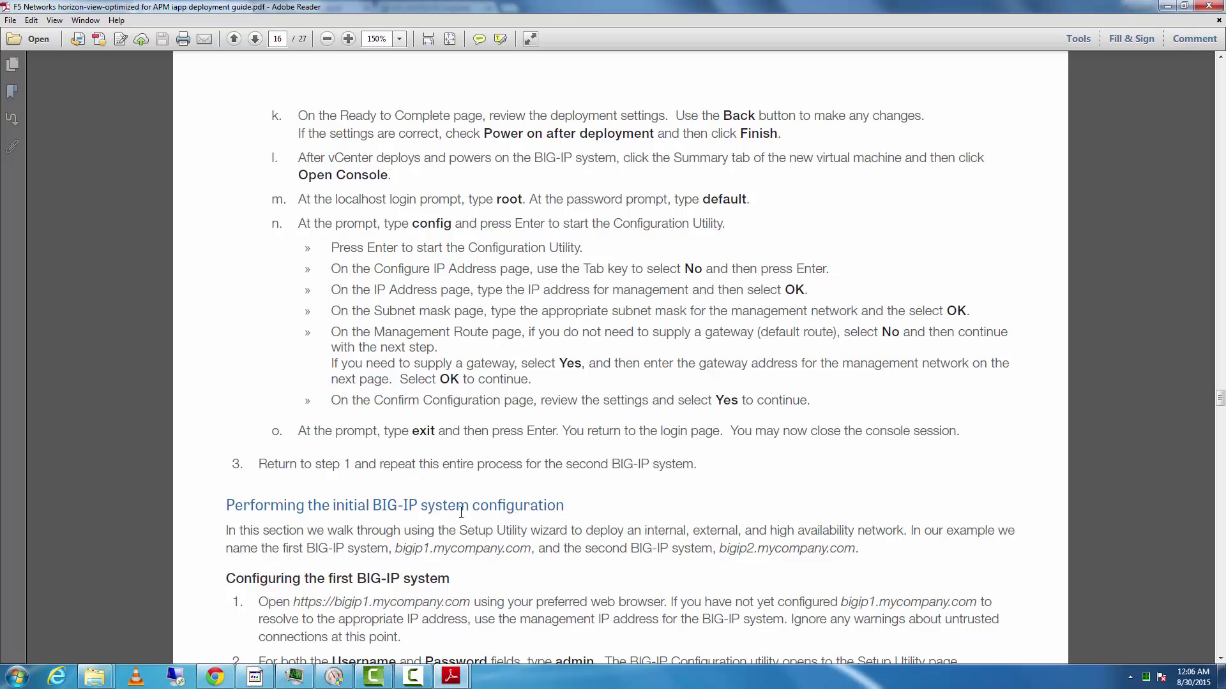
left_click(215, 677)
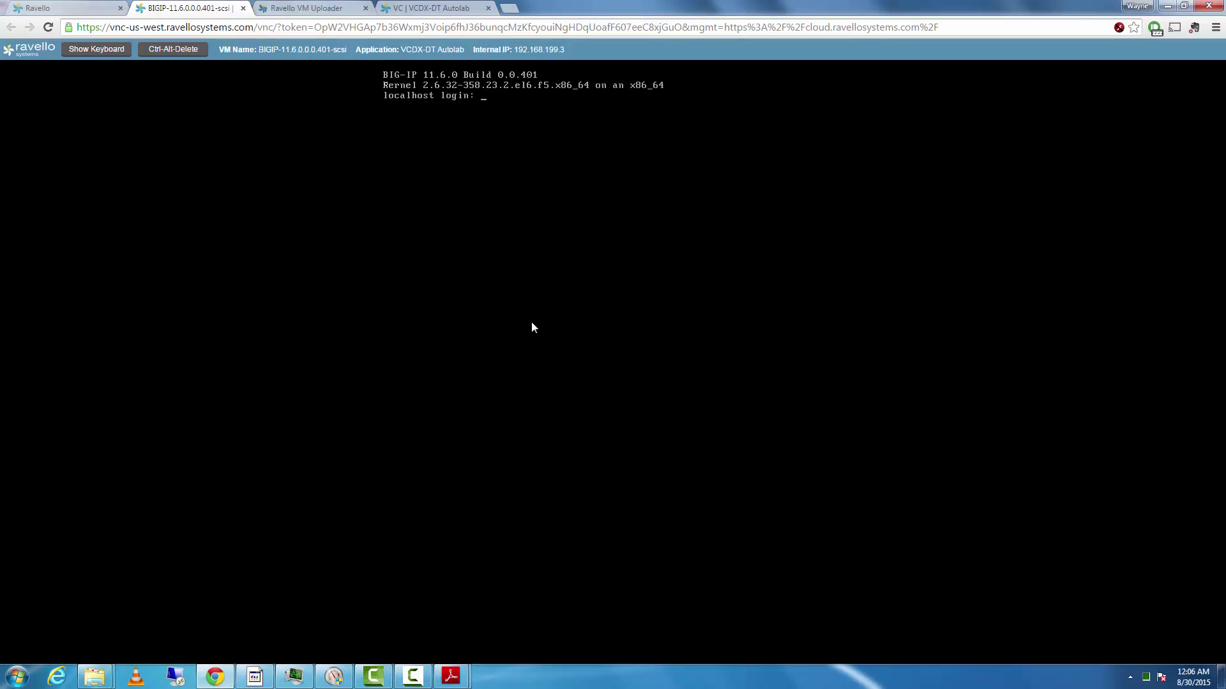
- Log in to the BIG-IP console as root, launch config past its intro, then switch to the VC console
type("root")
key("Return")
type("root")
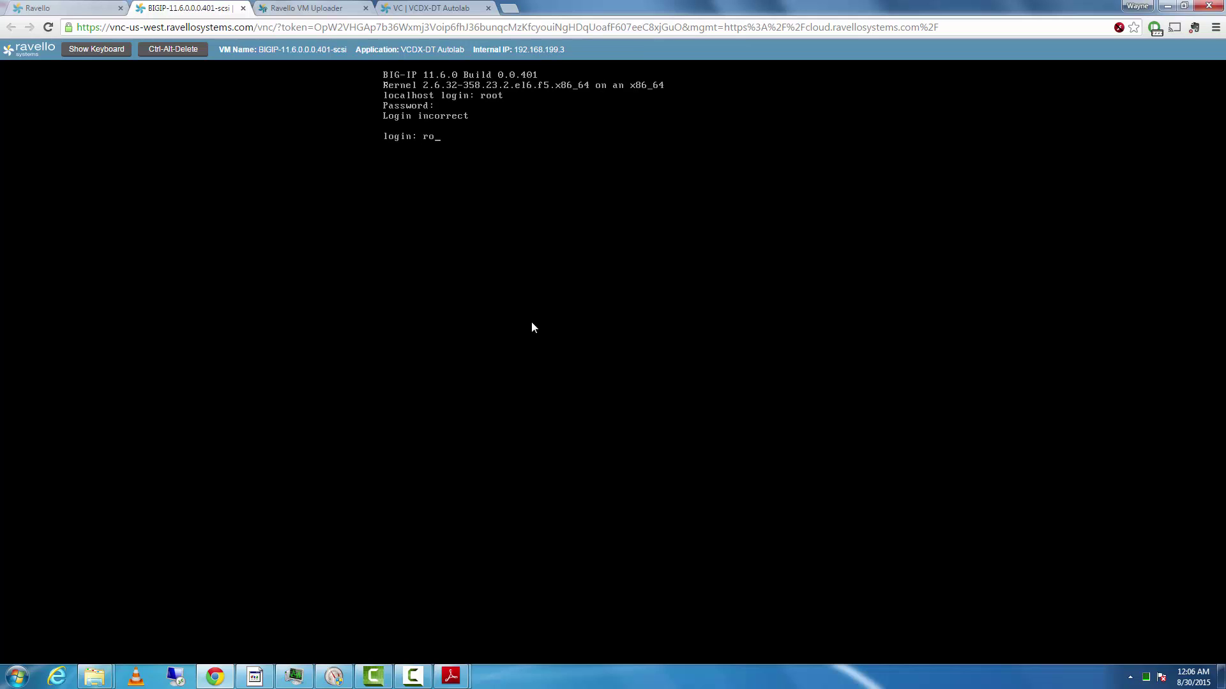
key("Return")
key("Return")
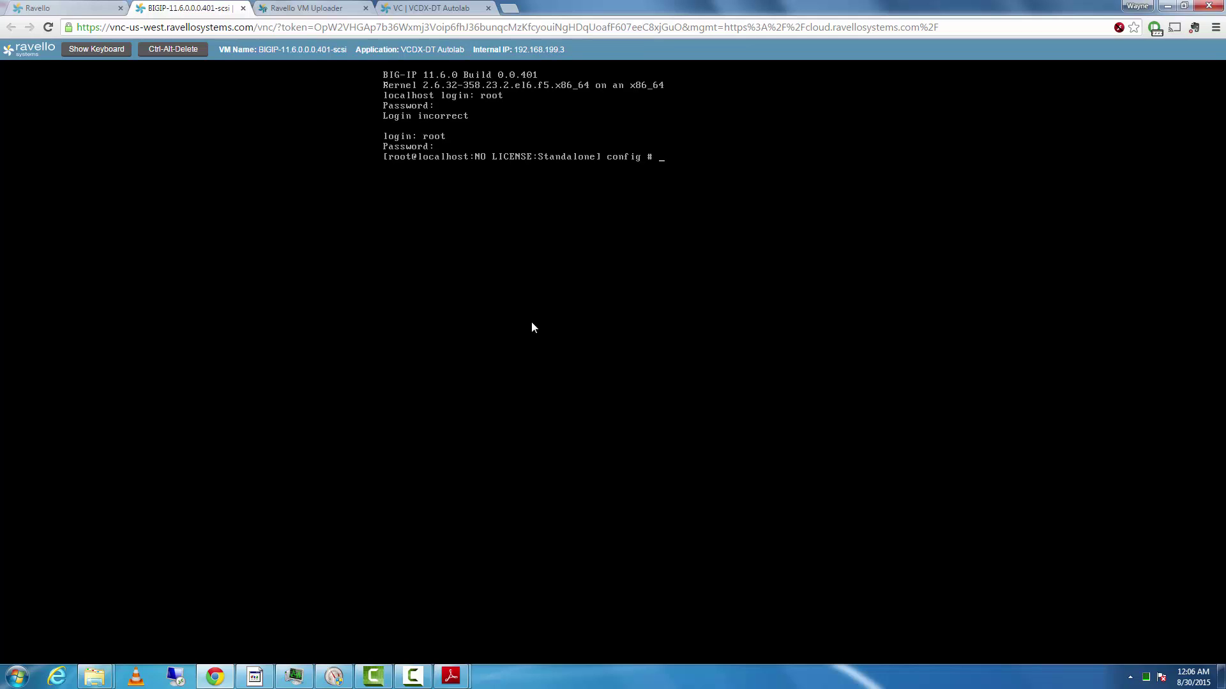
type("config")
key("Return")
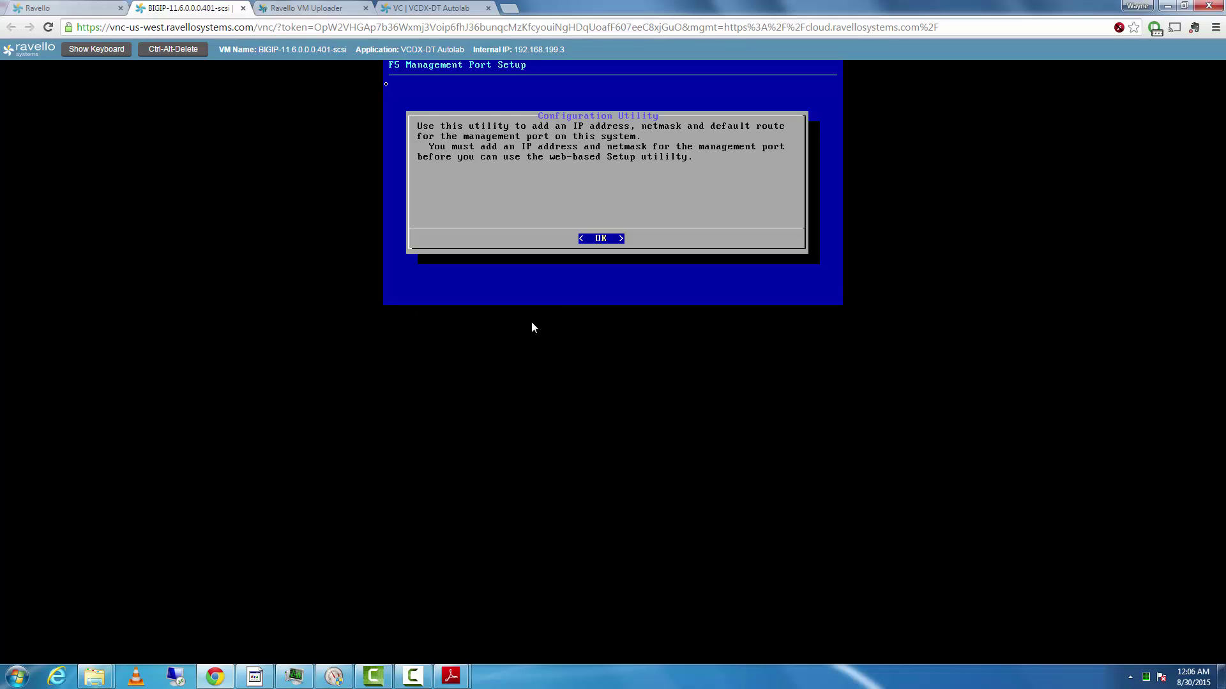
key("Return")
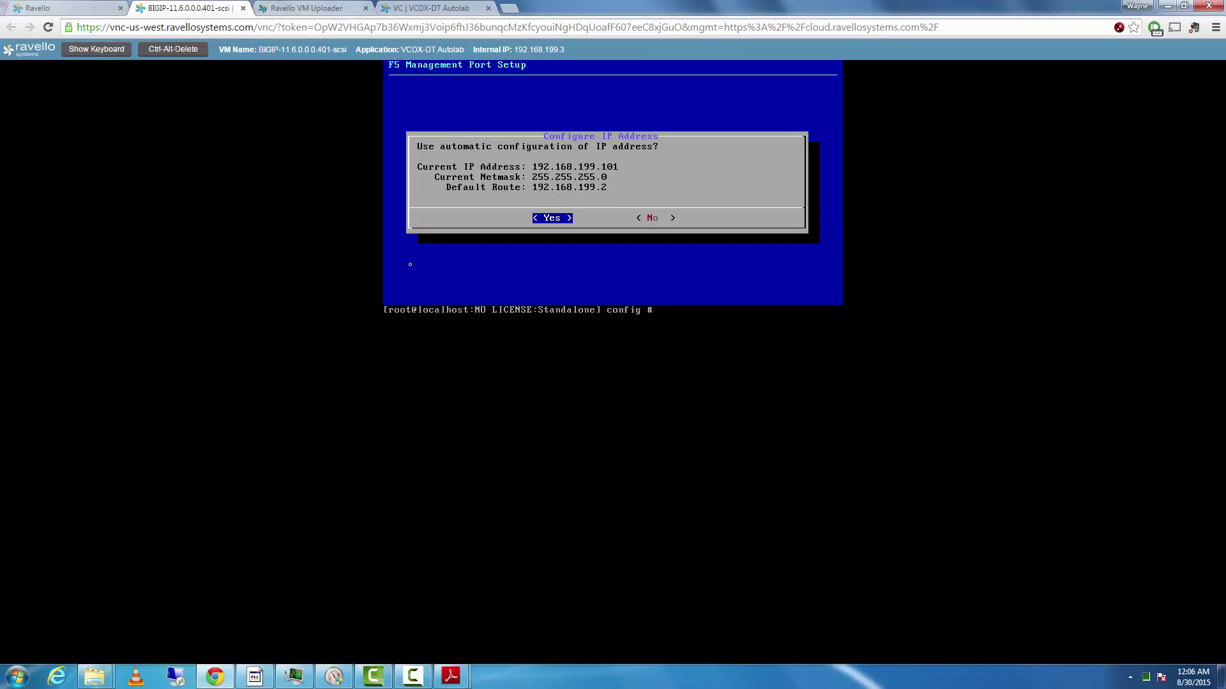
left_click(437, 8)
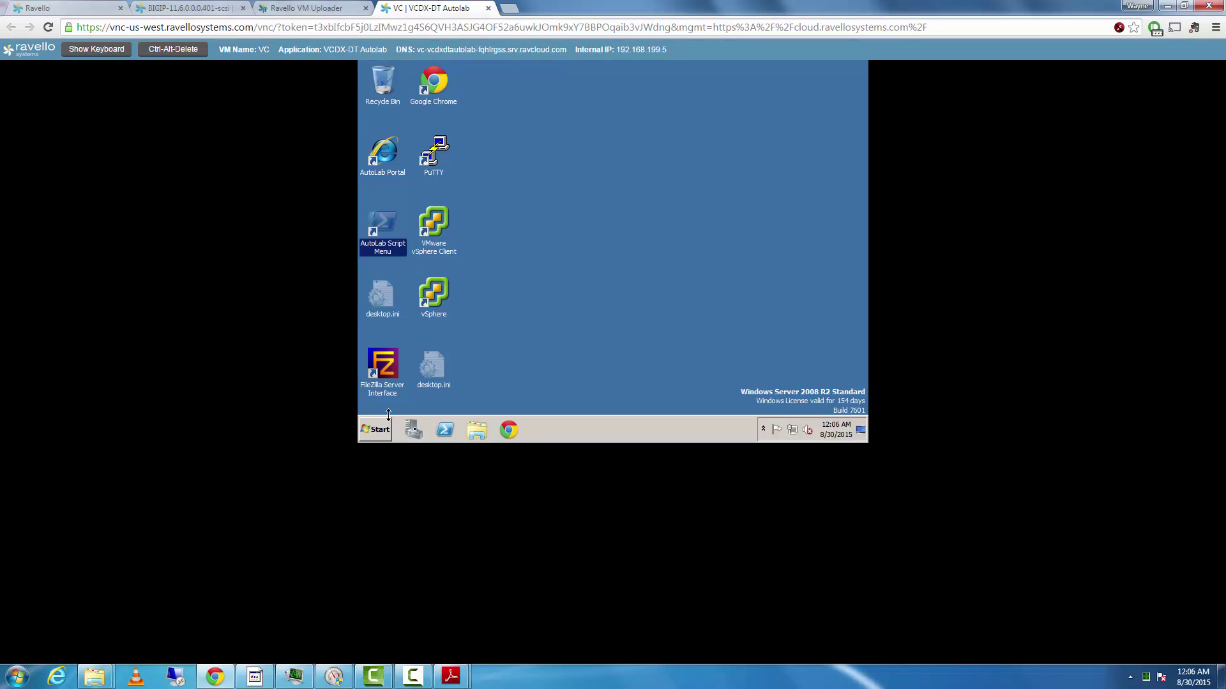
- Launch the VC VM's RDP file from its Summary ports and submit the account password
left_click(95, 6)
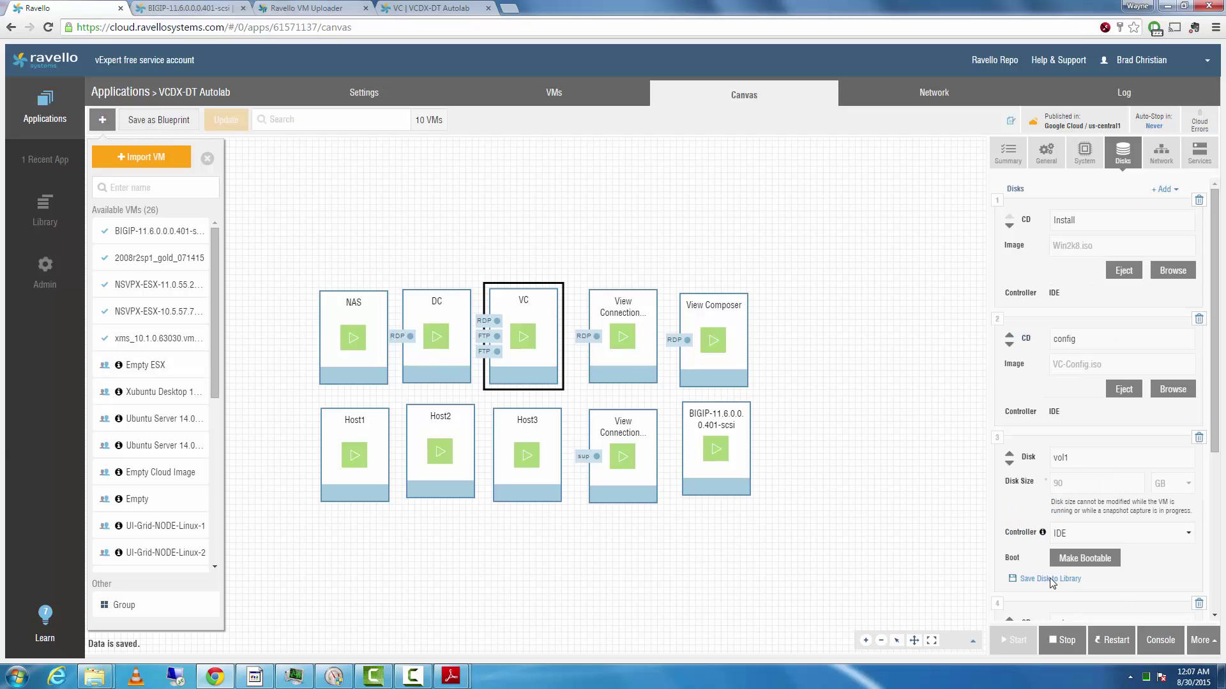
scroll(1194, 536, "down", 4)
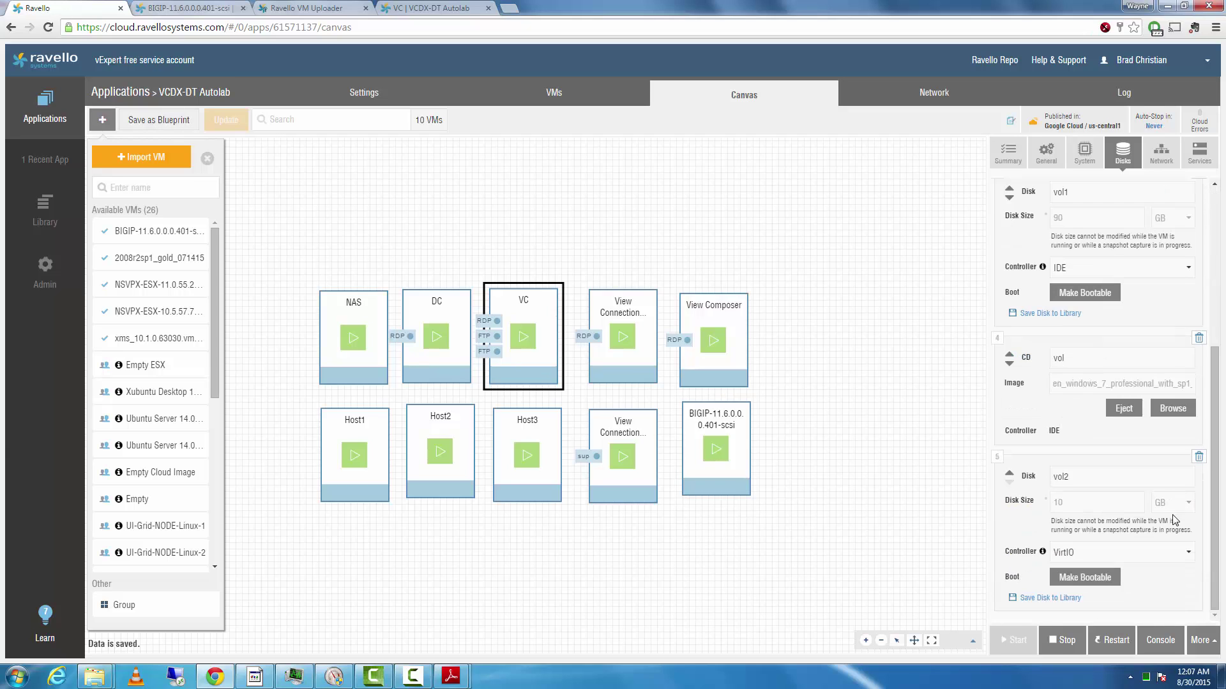
left_click(1009, 159)
left_click(1183, 584)
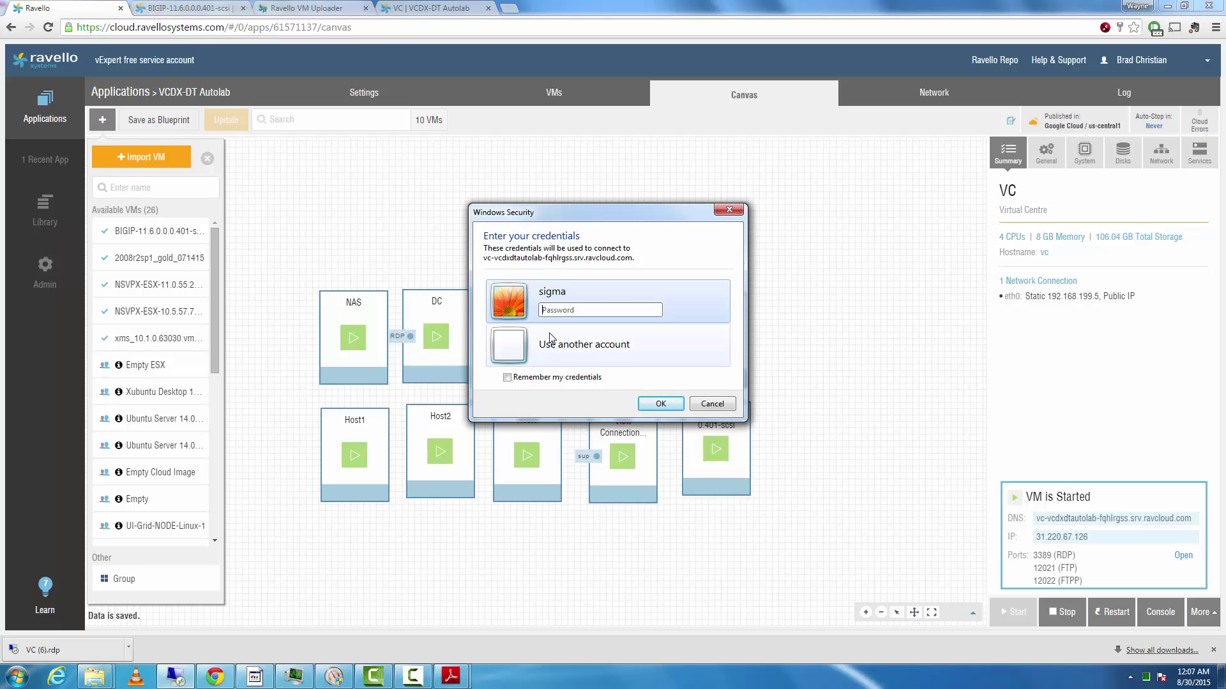
type("••••")
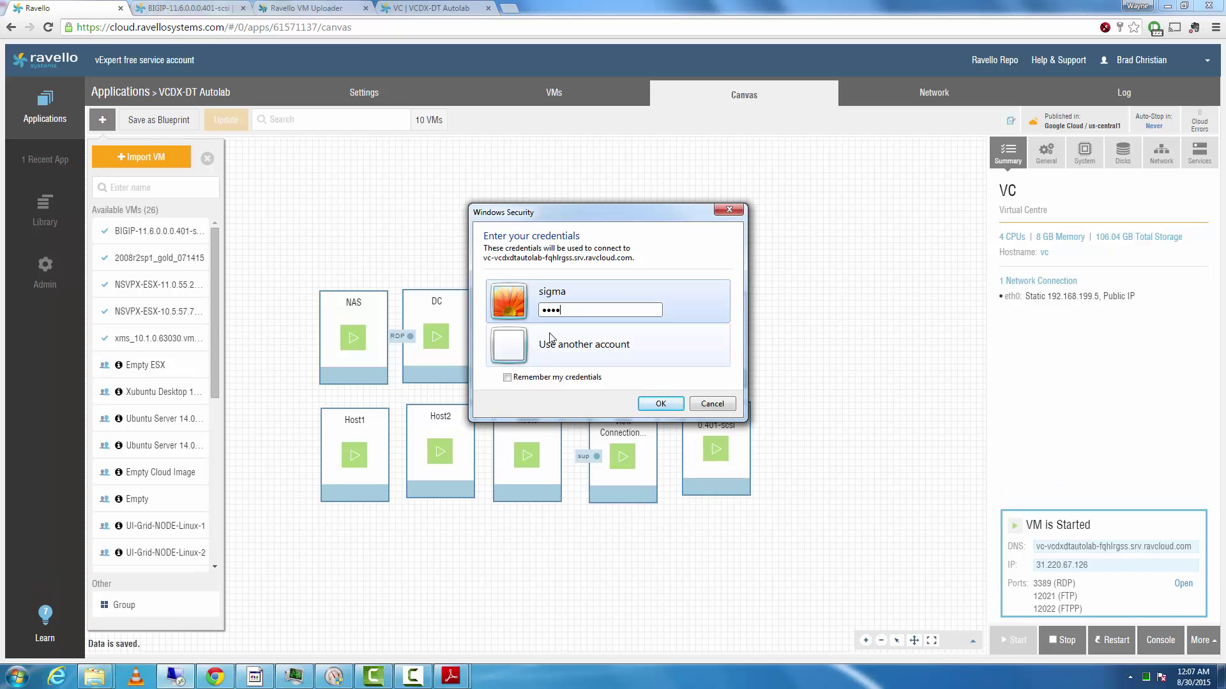
type("••••")
key("Return")
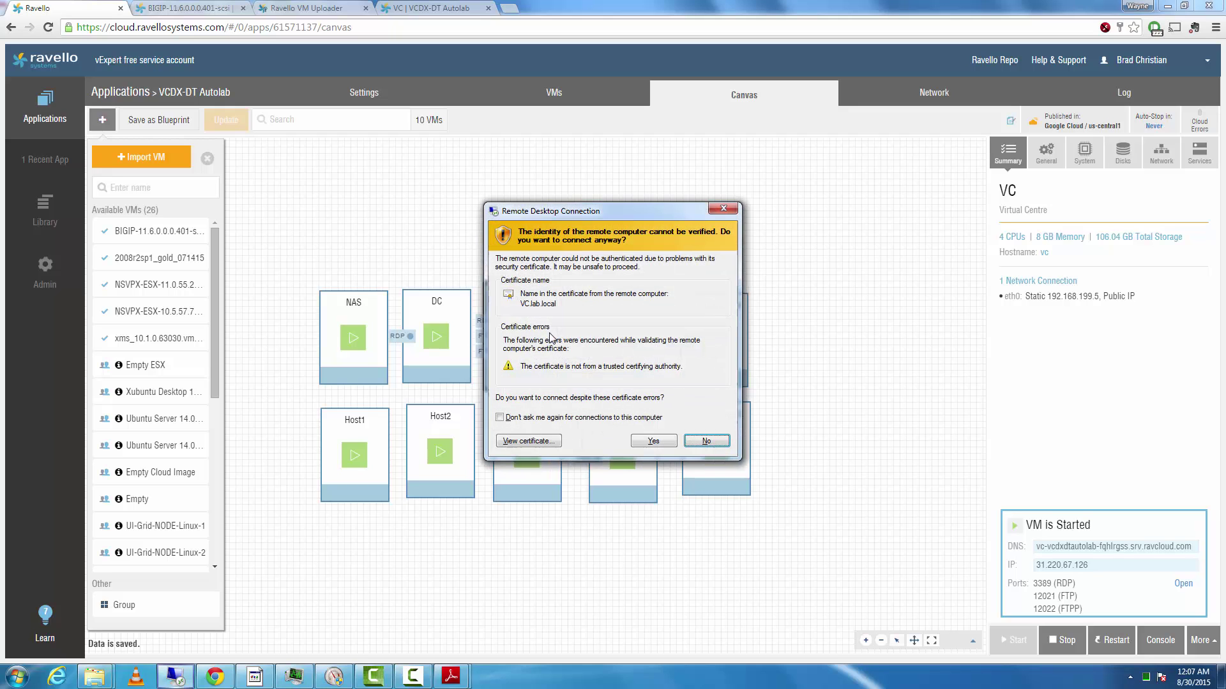
left_click(653, 441)
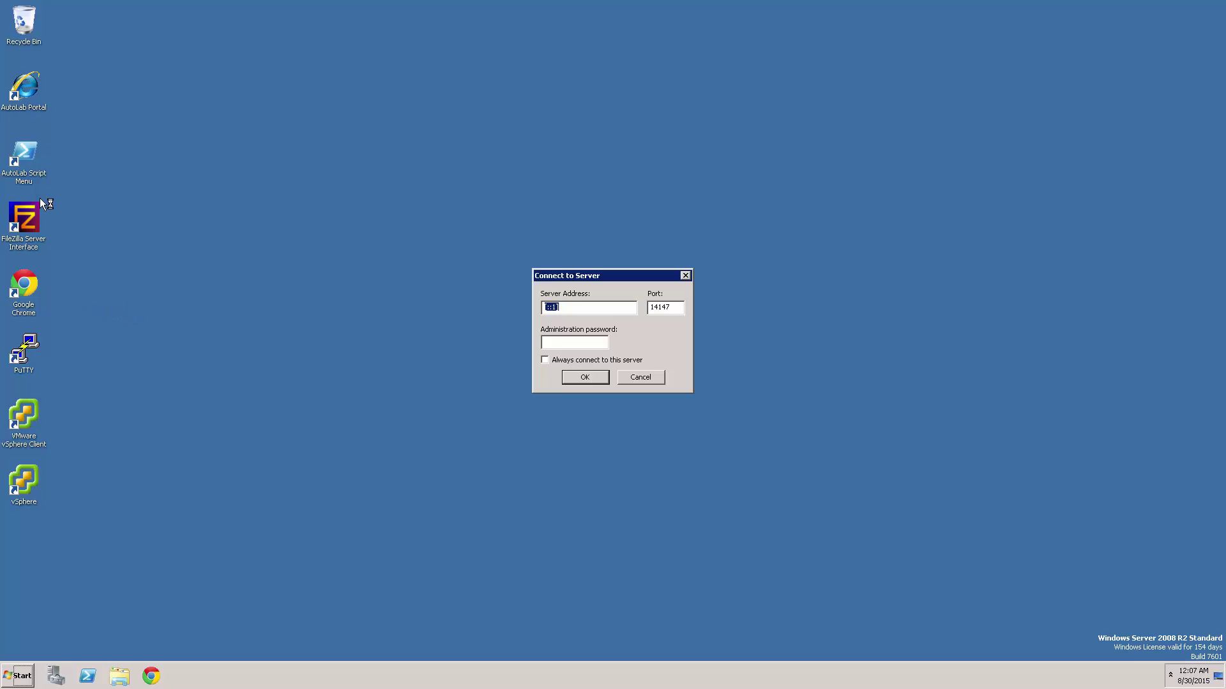
left_click(26, 90)
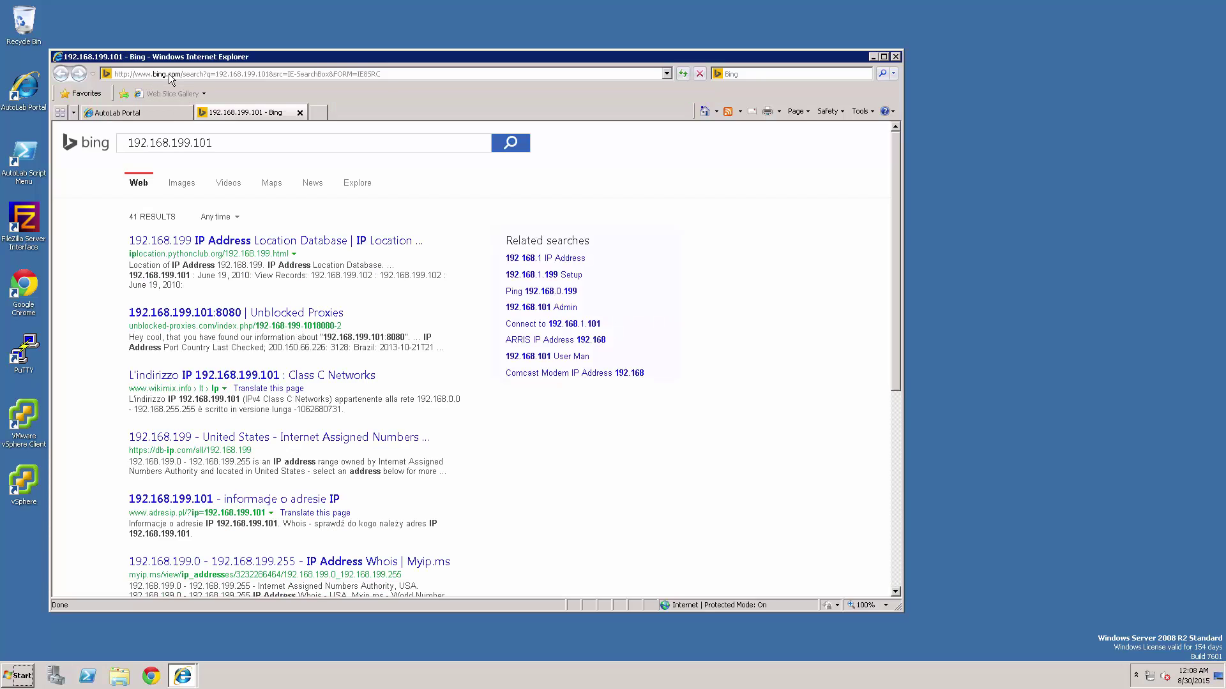
left_click(170, 77)
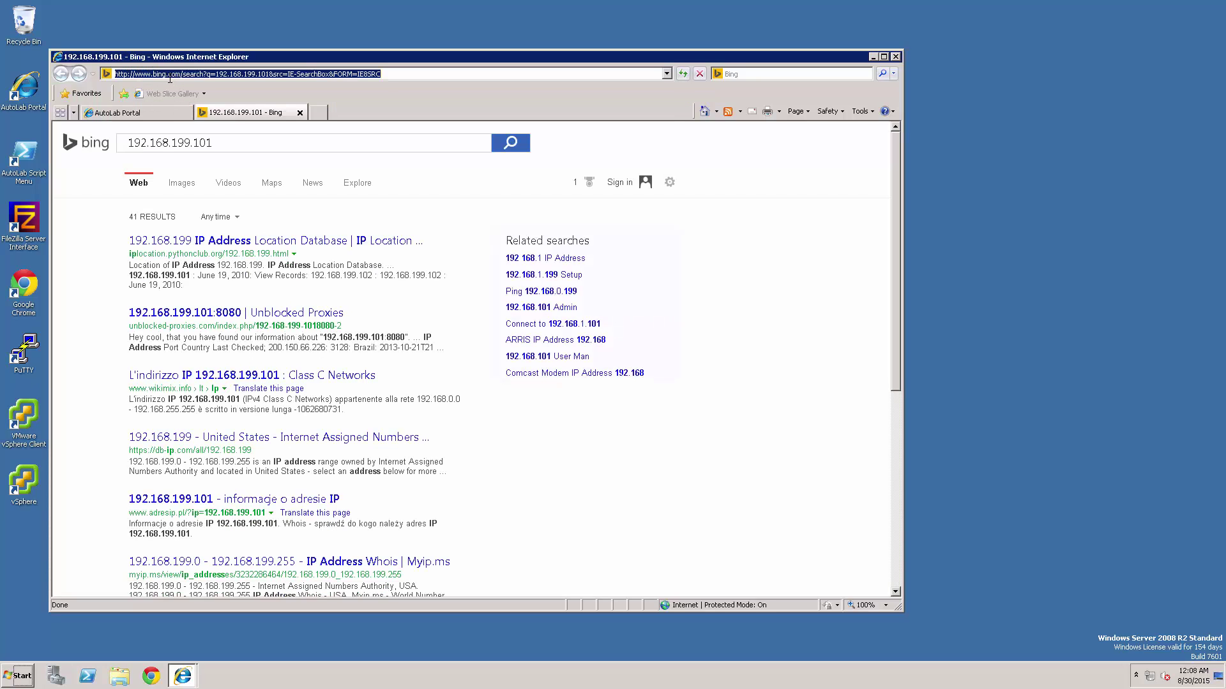
type("https://")
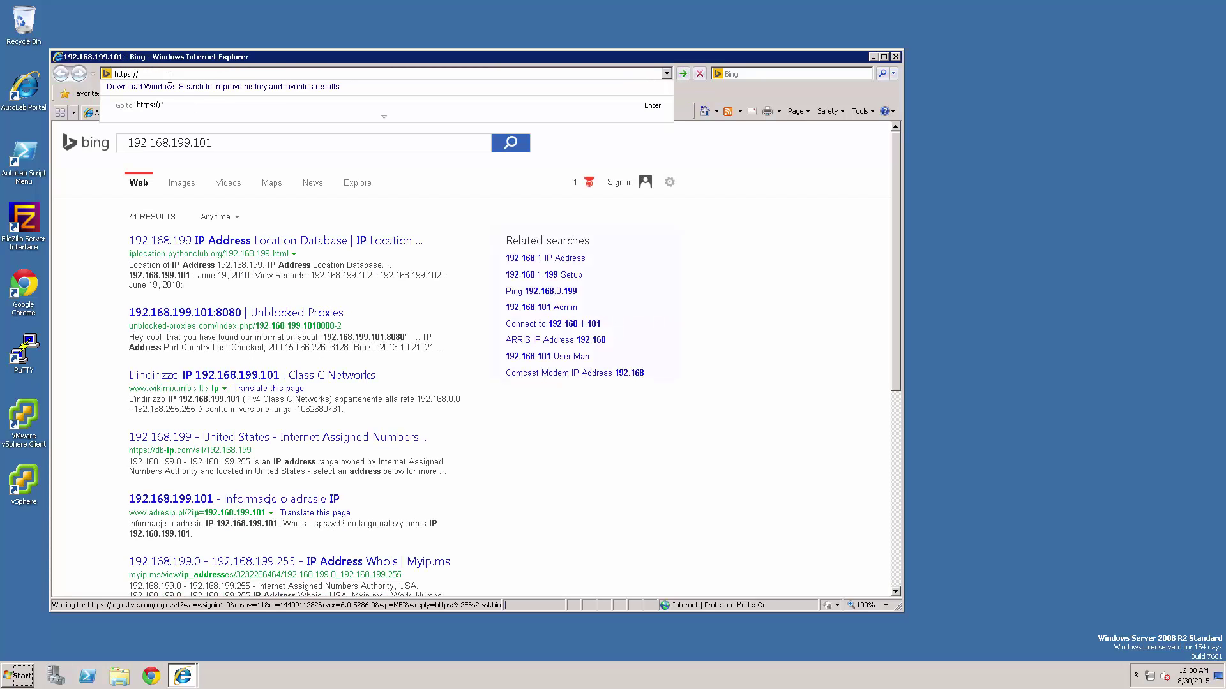
type("192/.")
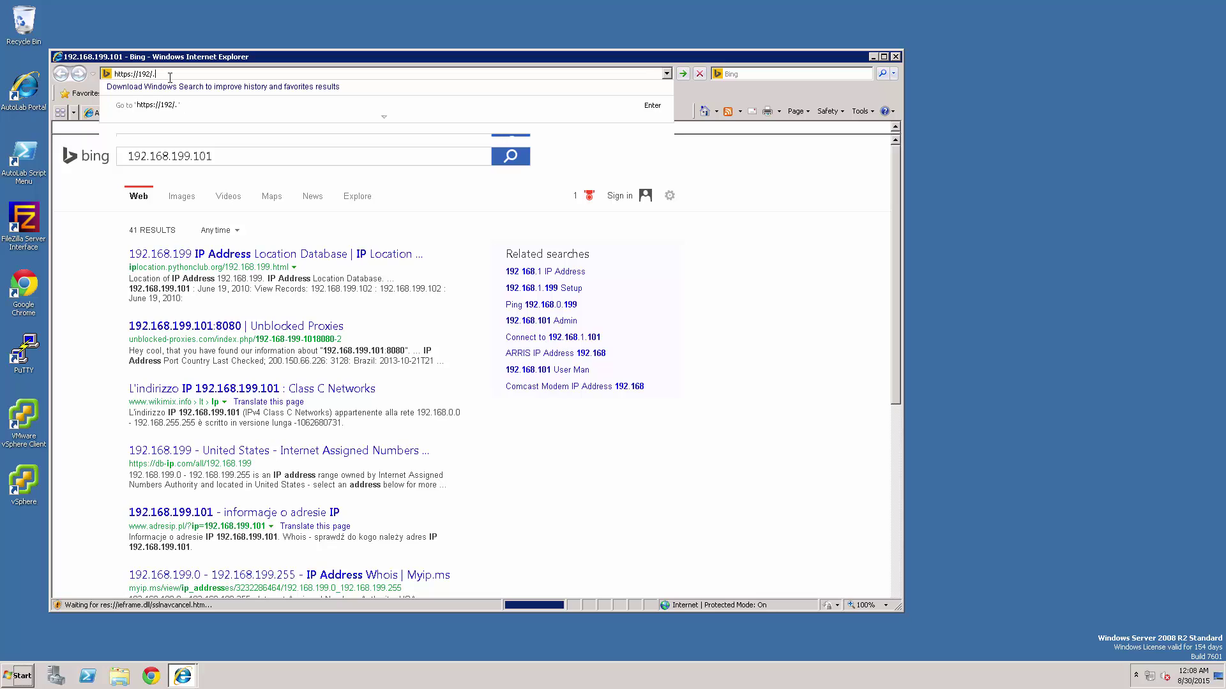
key("BackSpace")
key("BackSpace")
type(".1569")
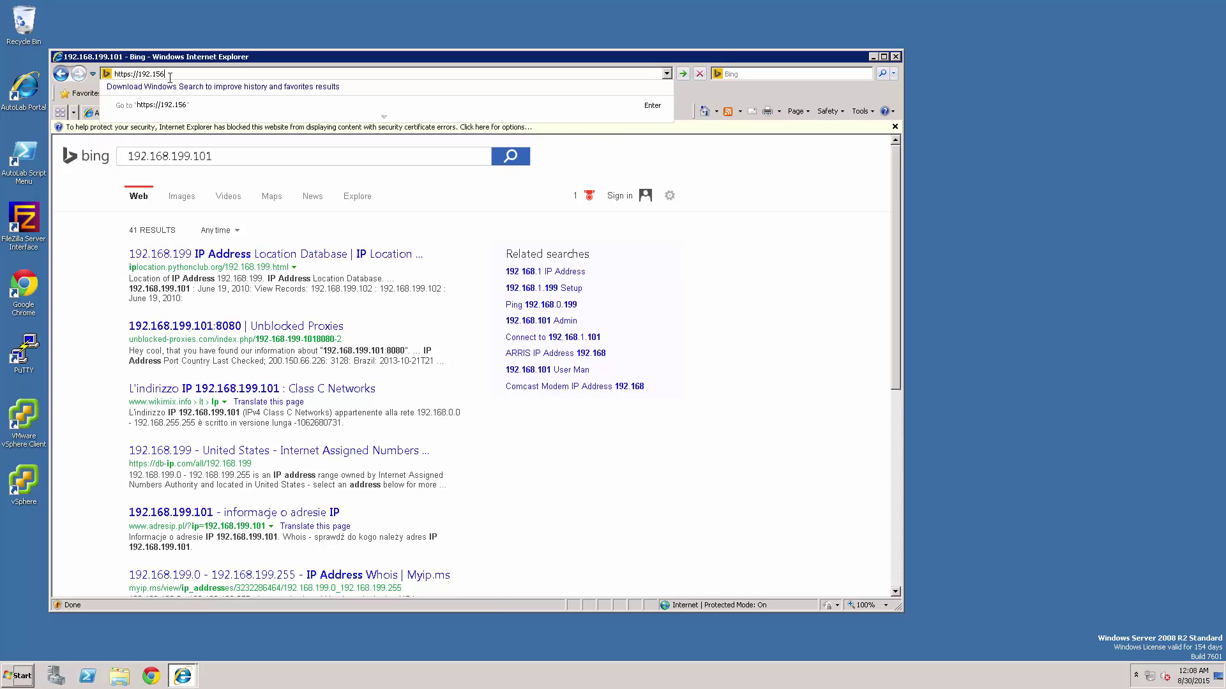
key("BackSpace")
key("BackSpace")
type("69")
type("99")
type(".101/")
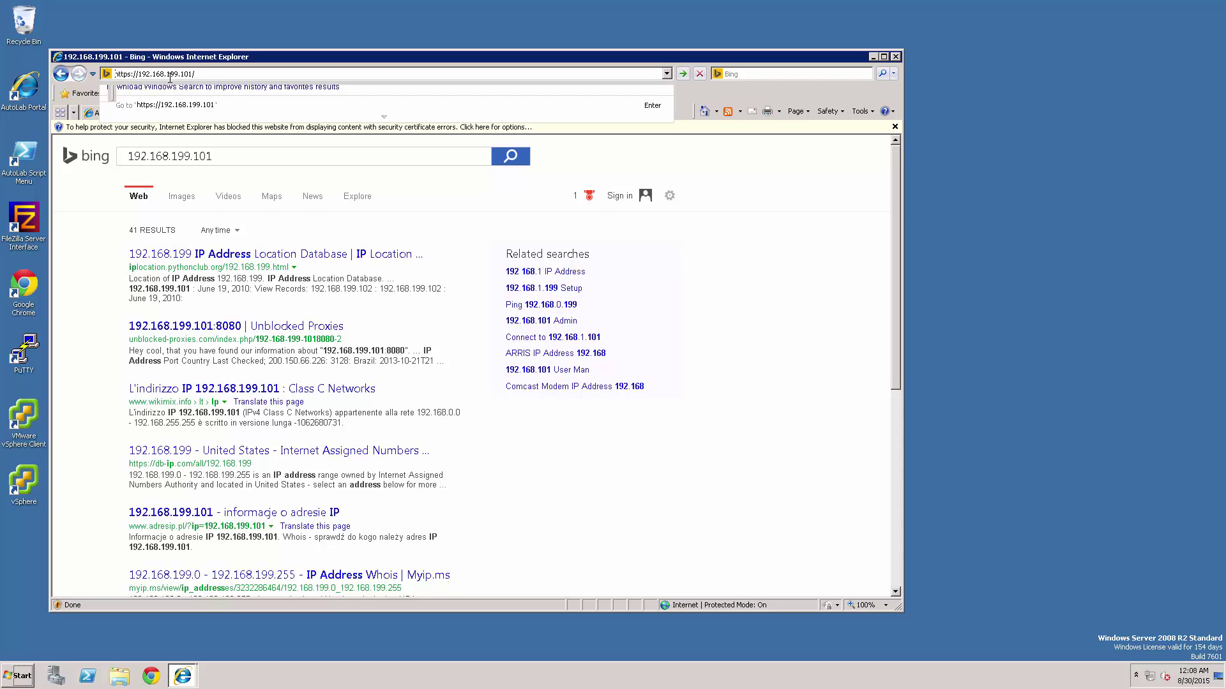
key("Return")
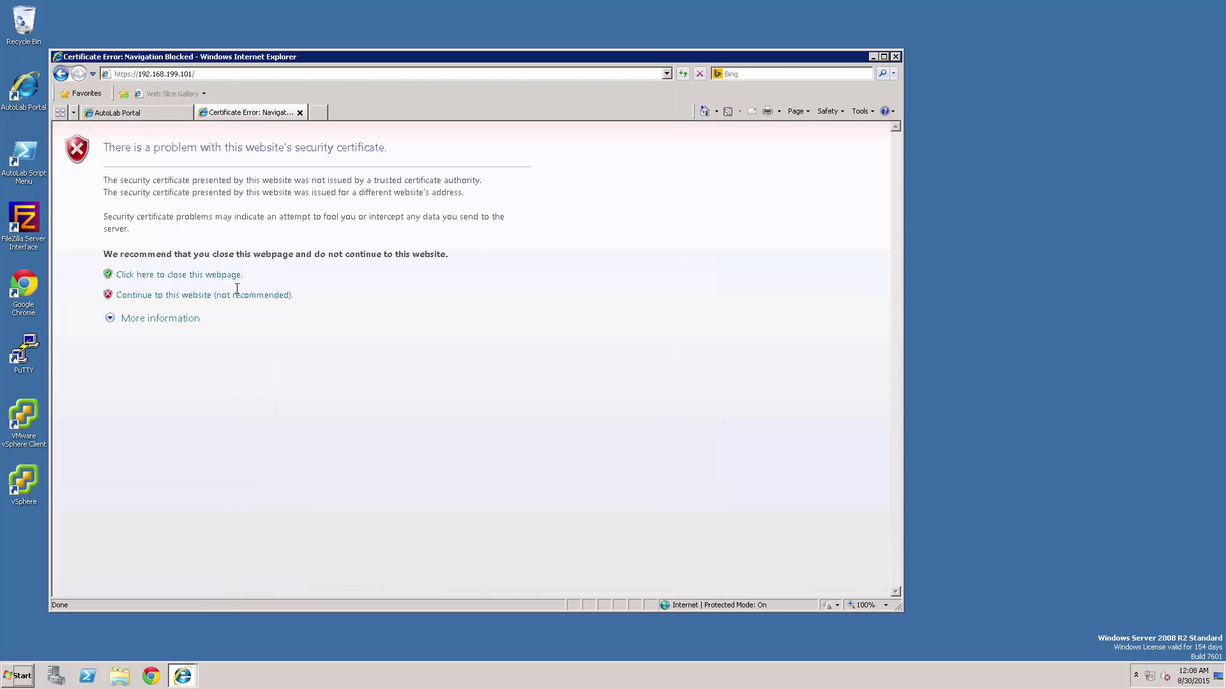
- Proceed past the site's certificate warning to the BIG-IP login page and window the remote desktop
left_click(239, 295)
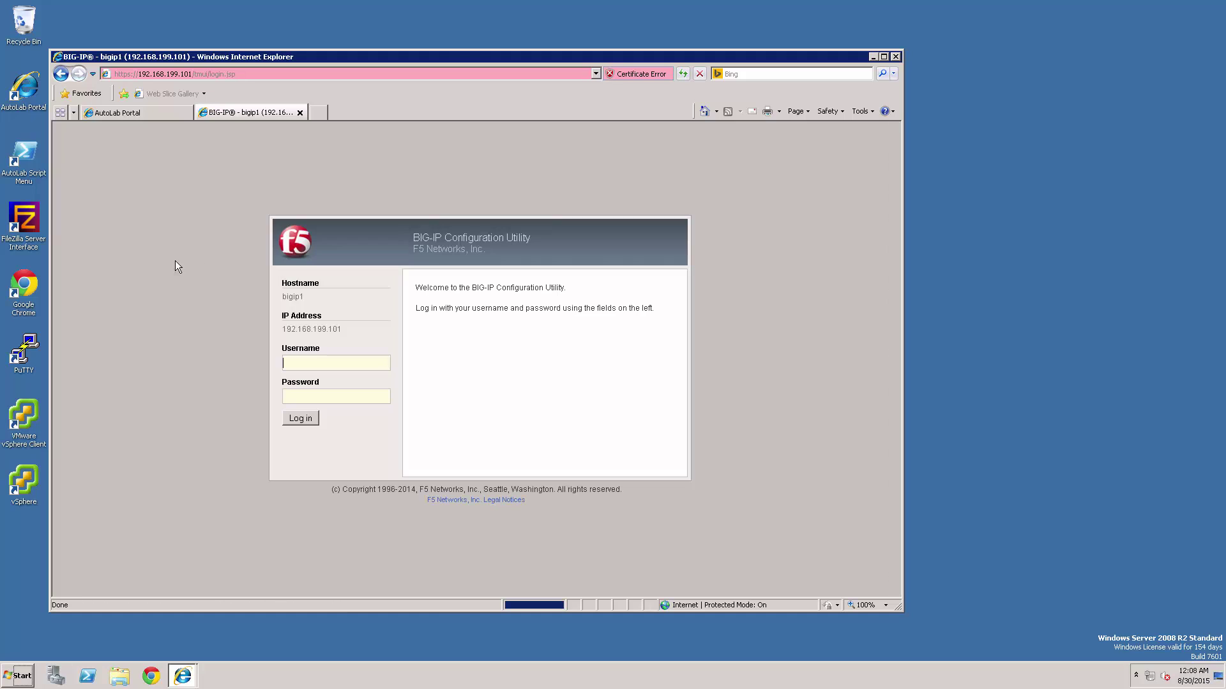
left_click(117, 119)
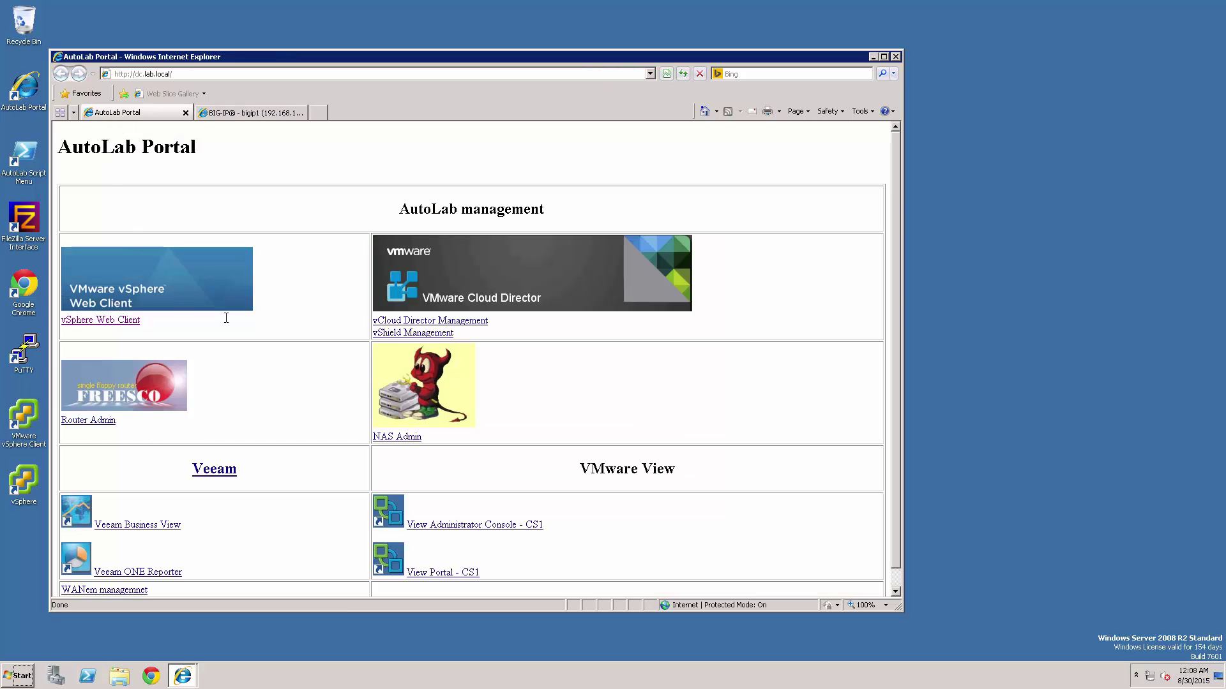
scroll(308, 335, "down", 1)
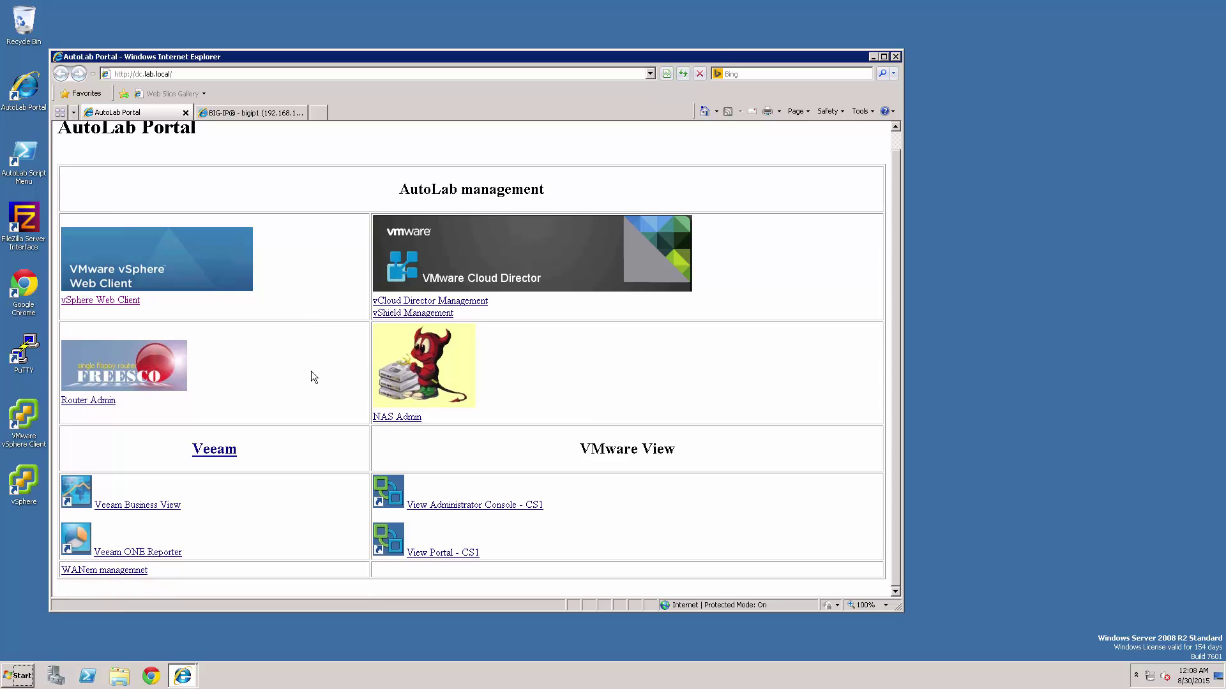
key("ctrl+Tab")
key("ctrl+Tab")
key("ctrl+Tab")
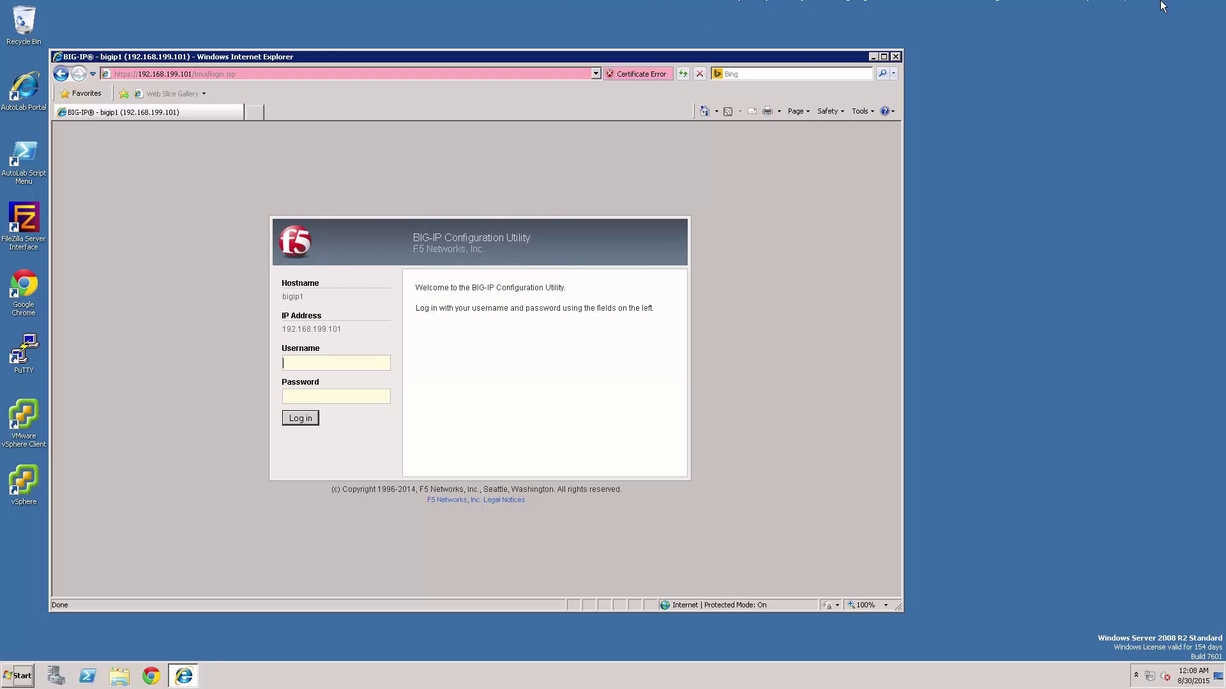
mouse_move(442, 5)
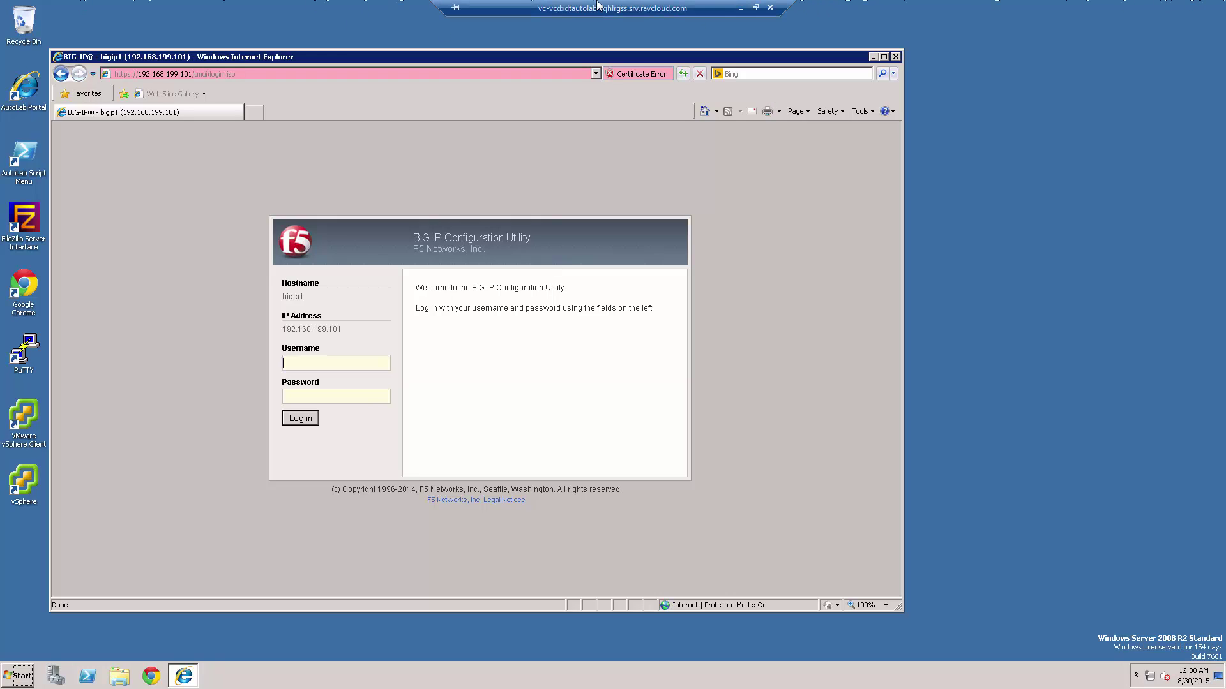
left_click(755, 8)
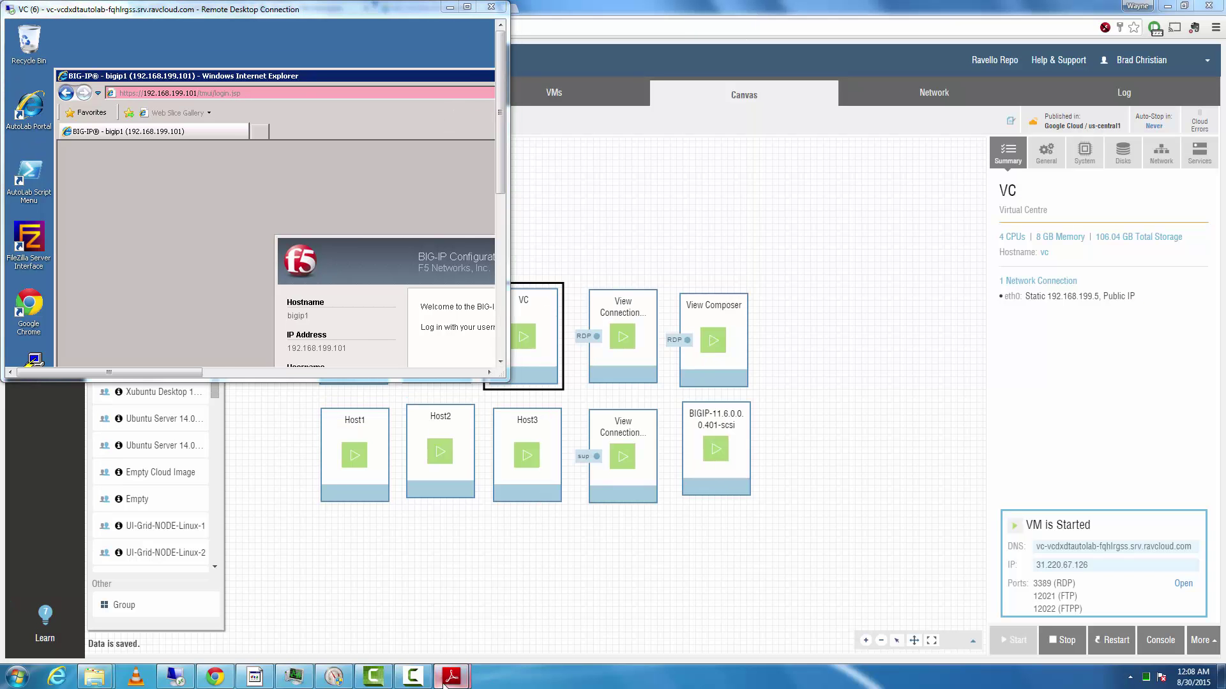
- Bring up the Horizon deployment guide PDF and snap the remote desktop to the left half
mouse_move(451, 677)
mouse_move(548, 612)
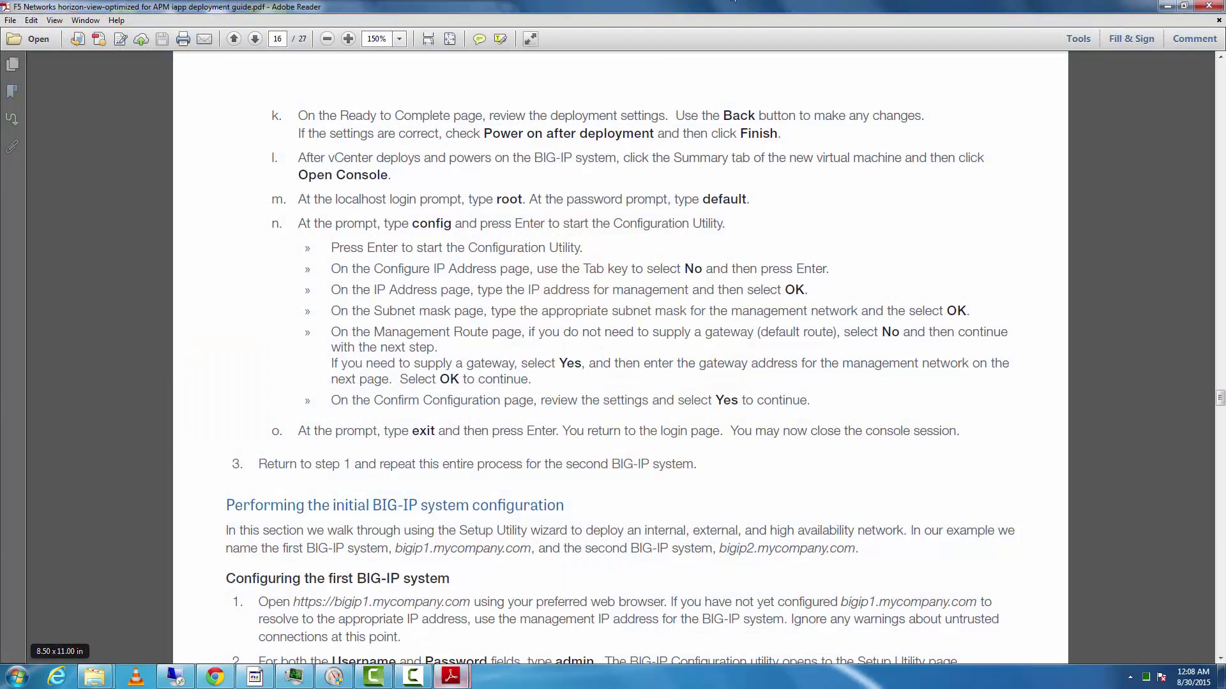
left_click(434, 612)
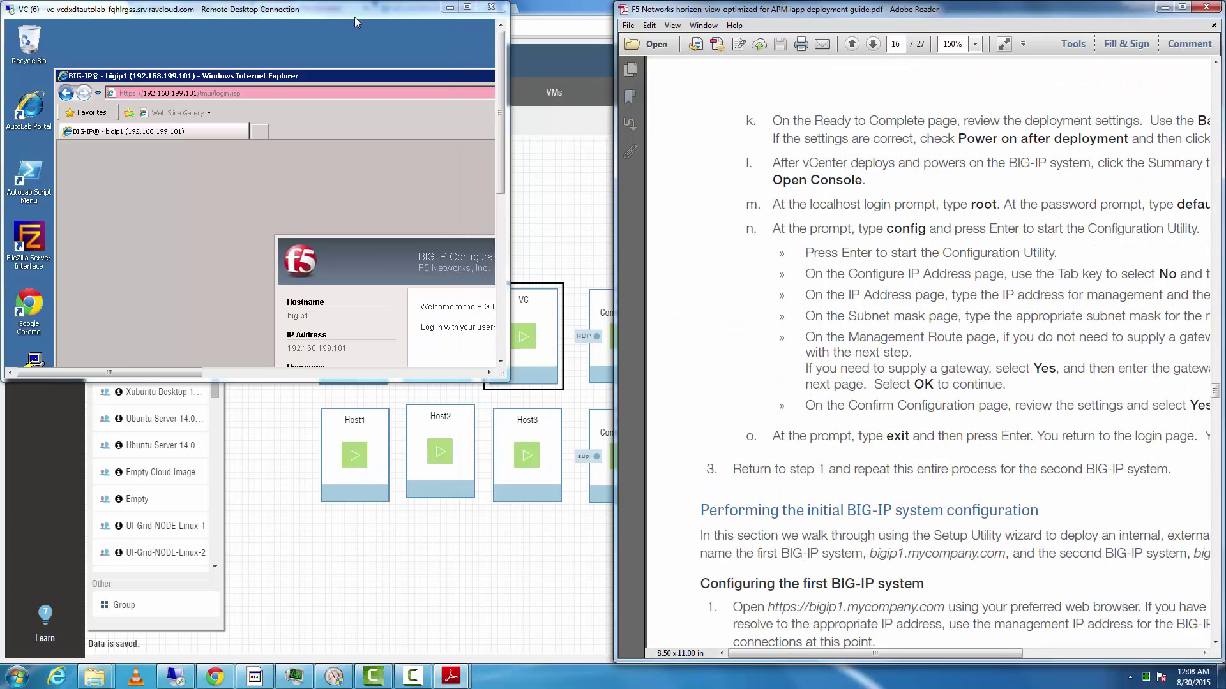
left_click_drag(255, 9, 3, 171)
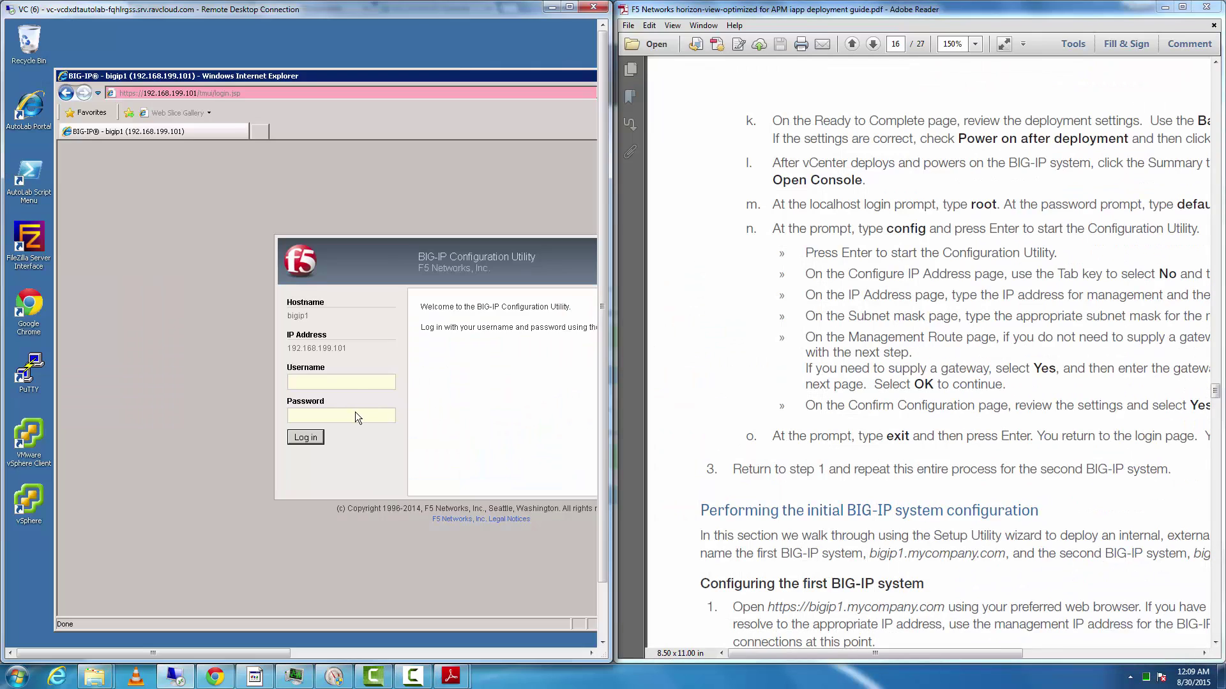
- Log in to the Configuration Utility as admin and nudge the browser window further left
scroll(328, 412, "down", 3)
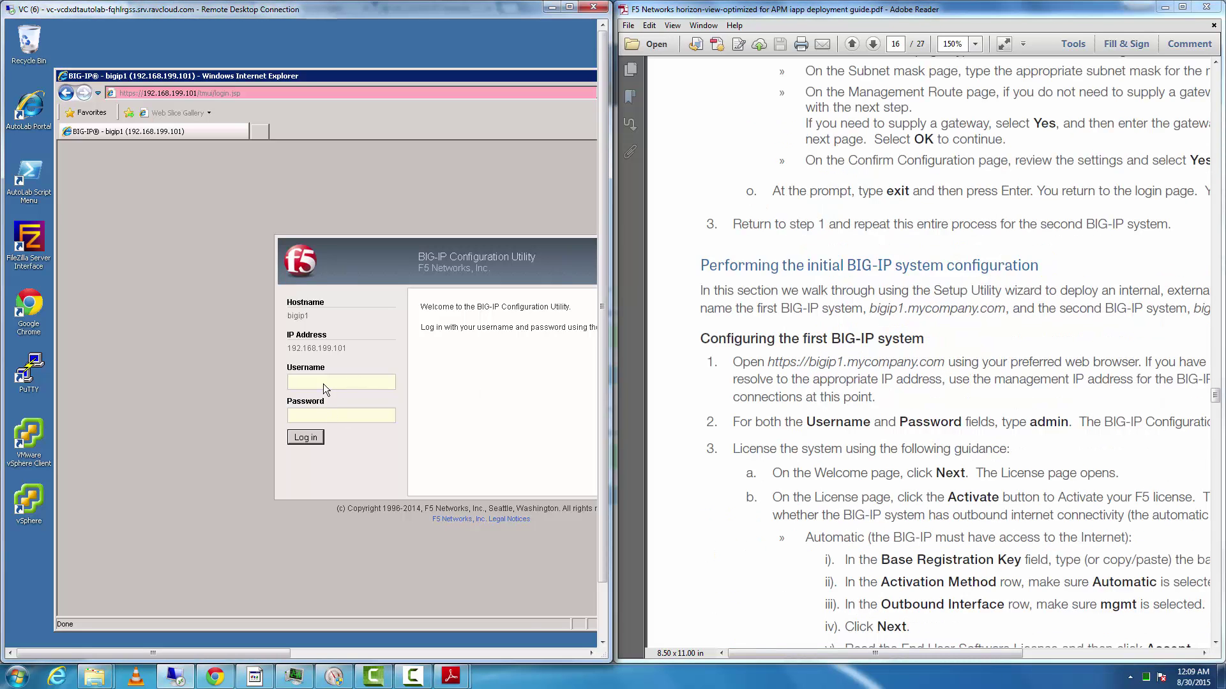
type("adminadmin")
key("Return")
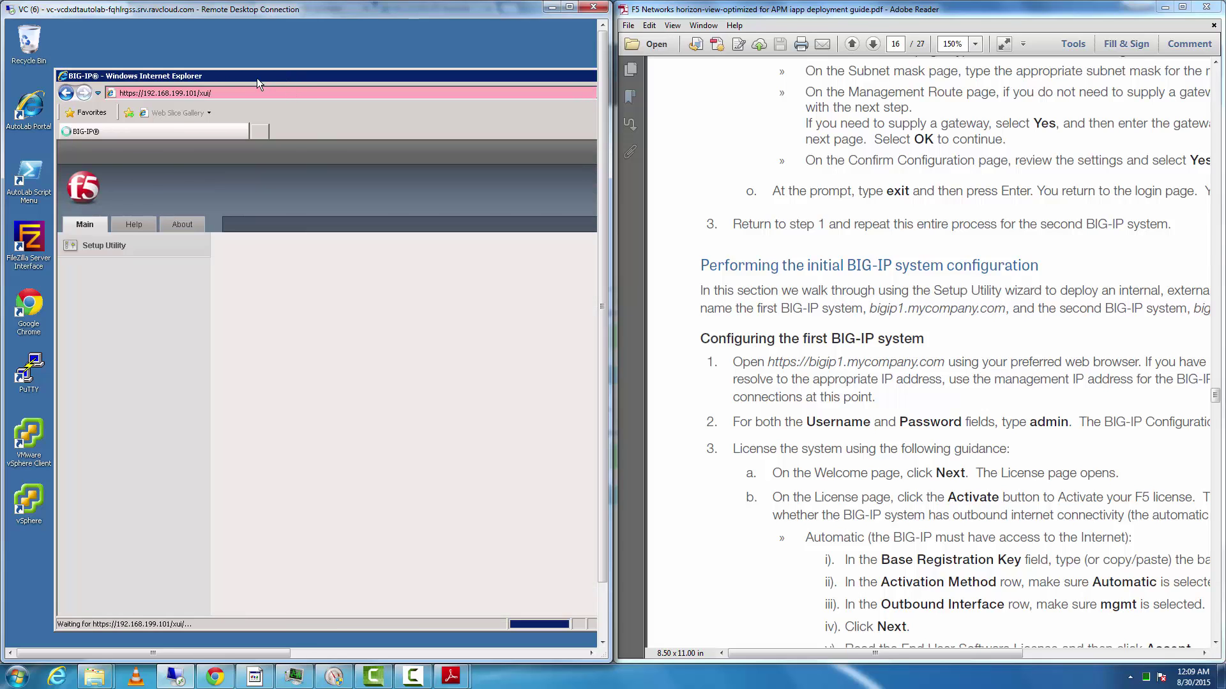
left_click_drag(237, 75, 186, 72)
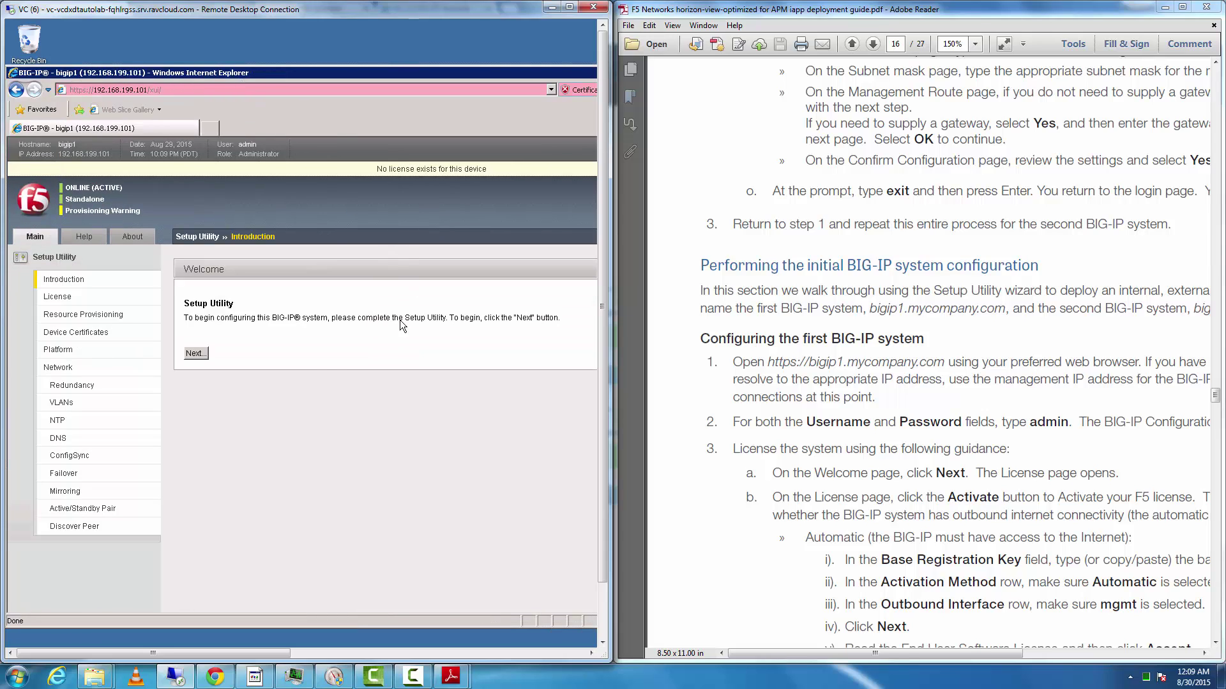
- Activate the licence with the base registration key and accept the EULA
left_click(193, 353)
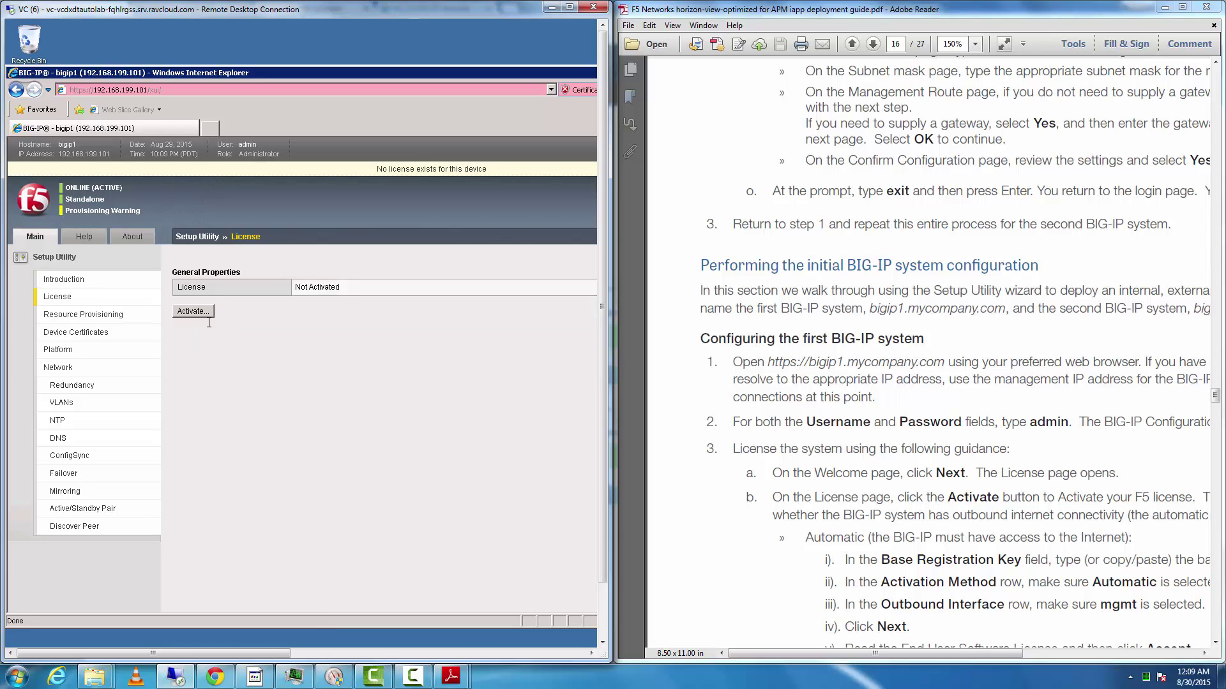
left_click(202, 312)
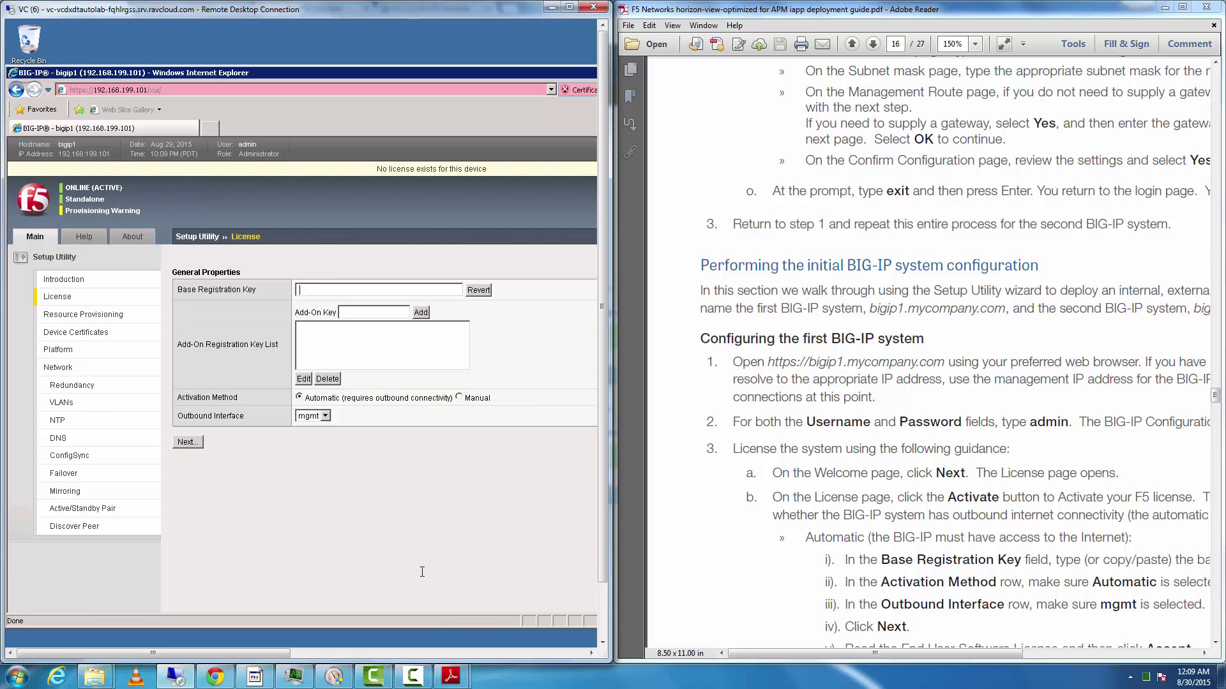
left_click(413, 676)
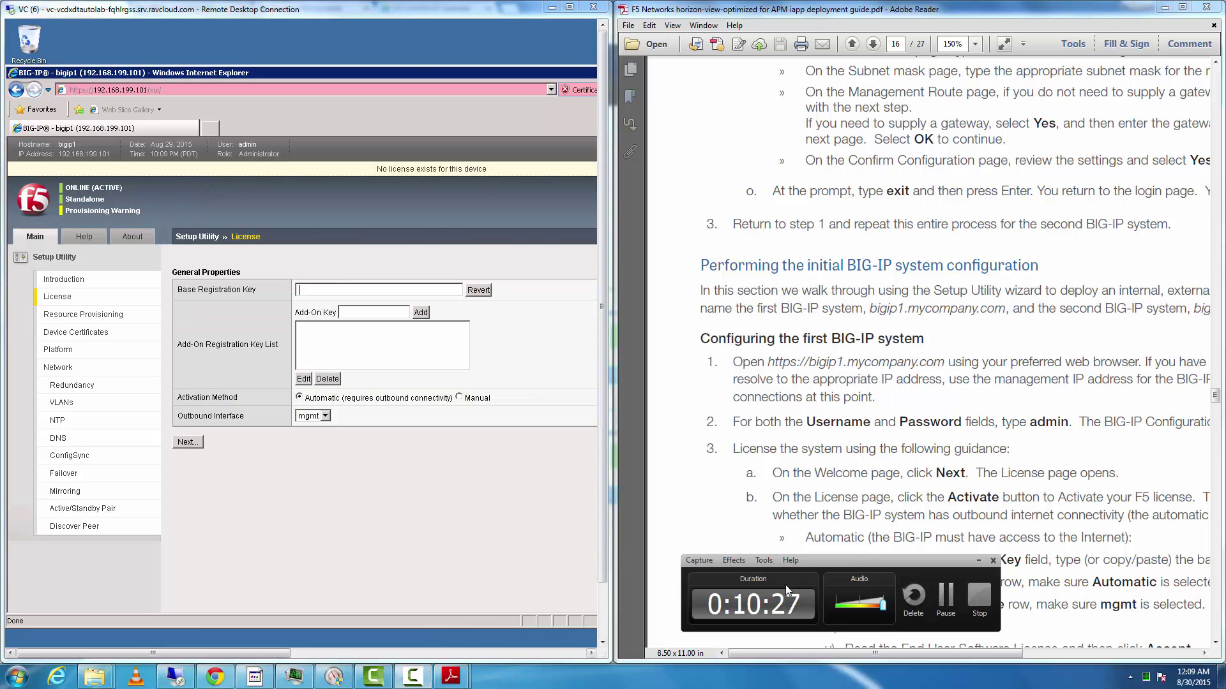
left_click(947, 603)
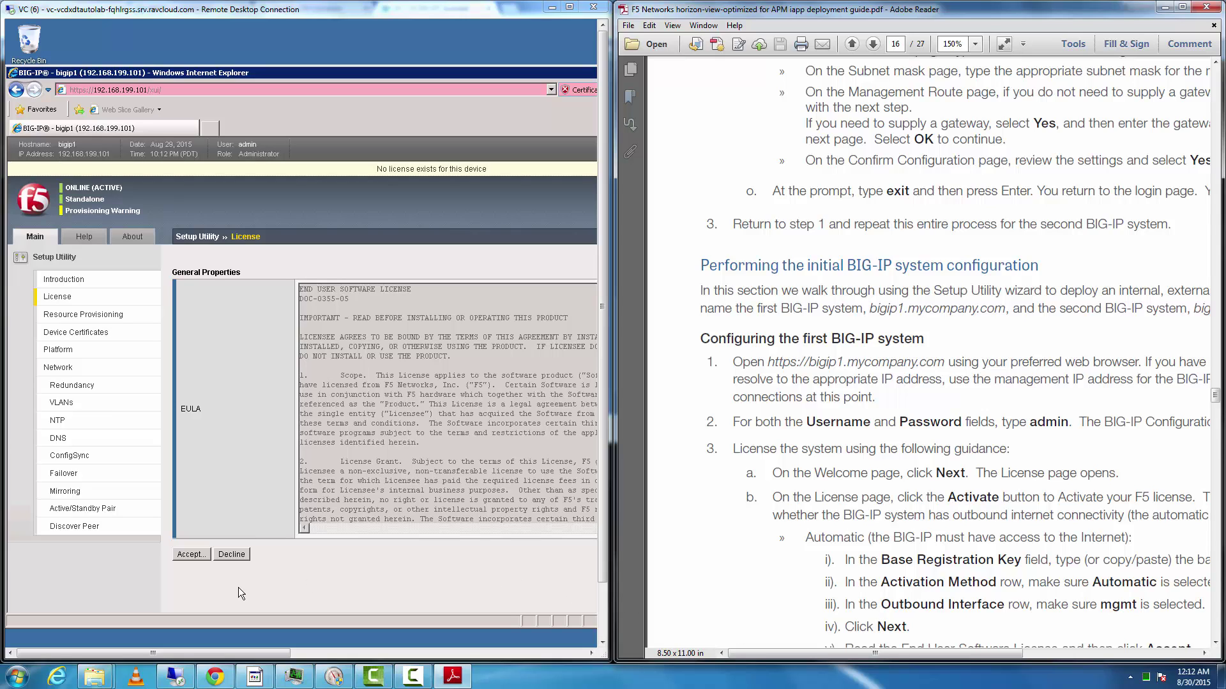
left_click(191, 560)
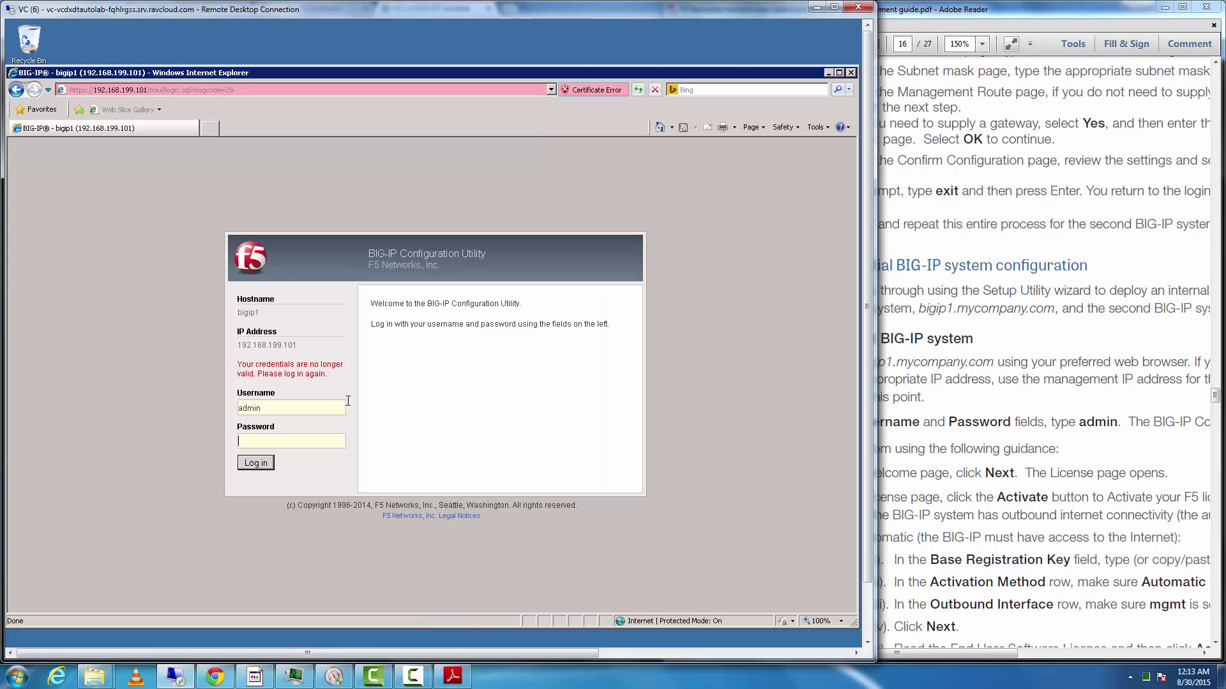
- Log back in as admin and provision Access Policy (APM) at Minimum
type("admin")
key("Return")
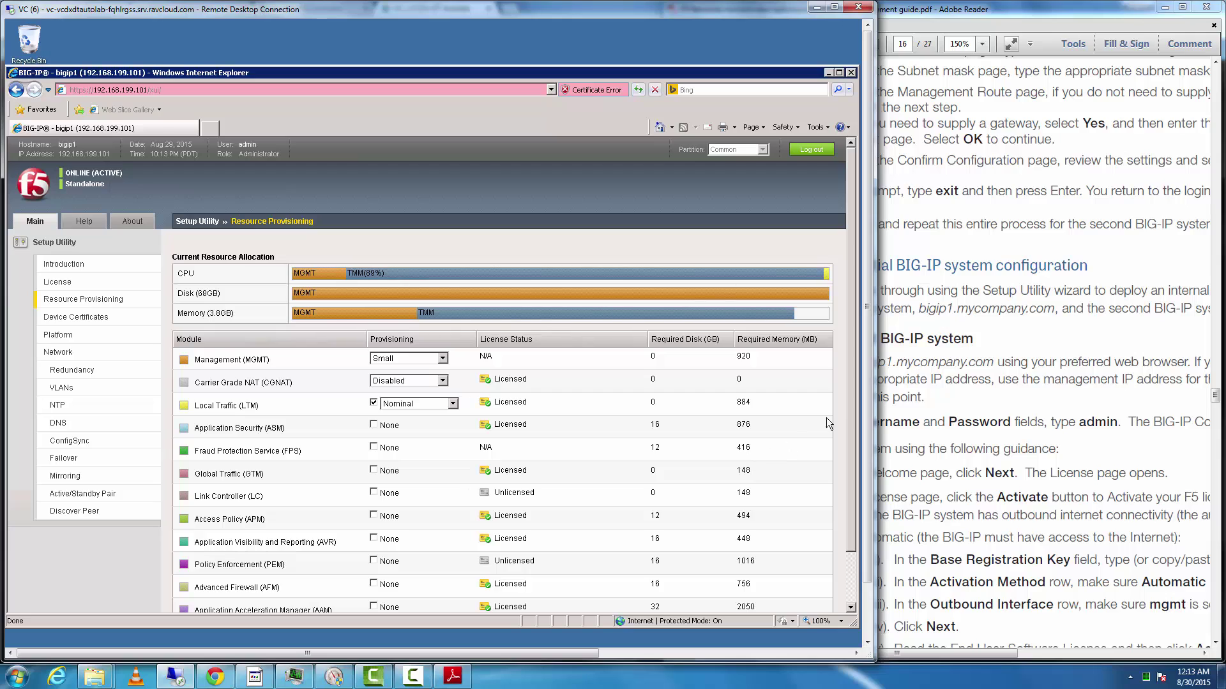
left_click_drag(852, 422, 853, 491)
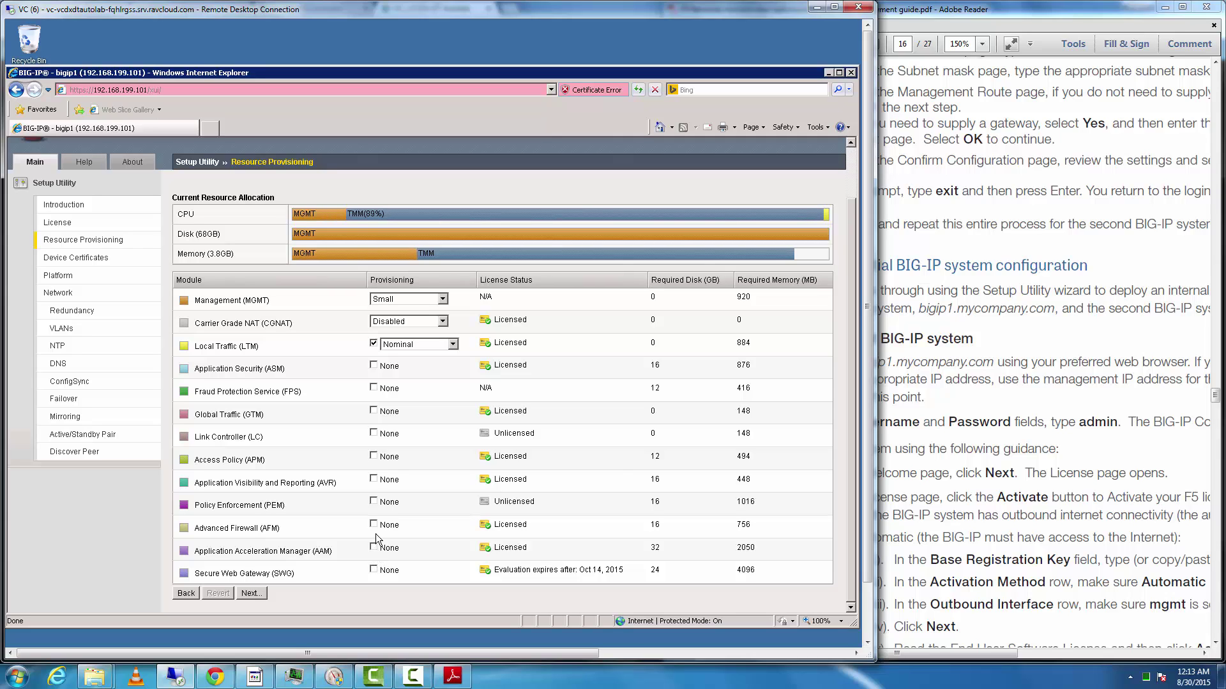
left_click(374, 457)
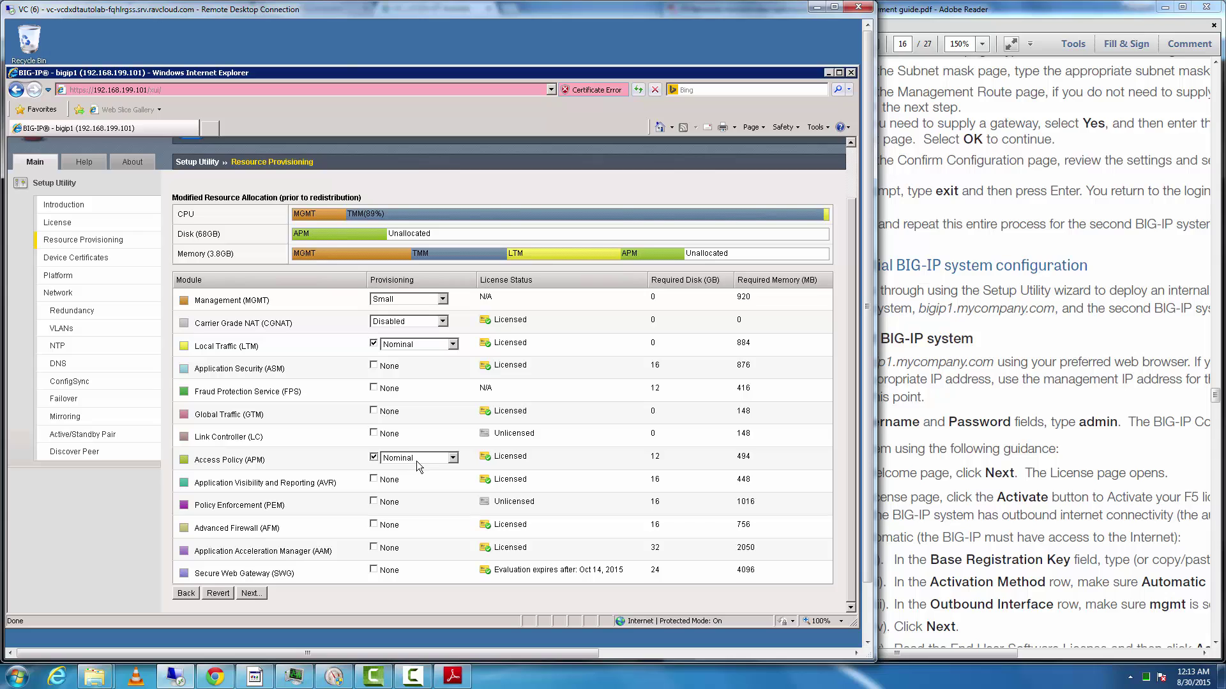
left_click(416, 461)
left_click(412, 487)
- Provision Global Traffic (GTM) at Minimum and apply the module provisioning
left_click(416, 348)
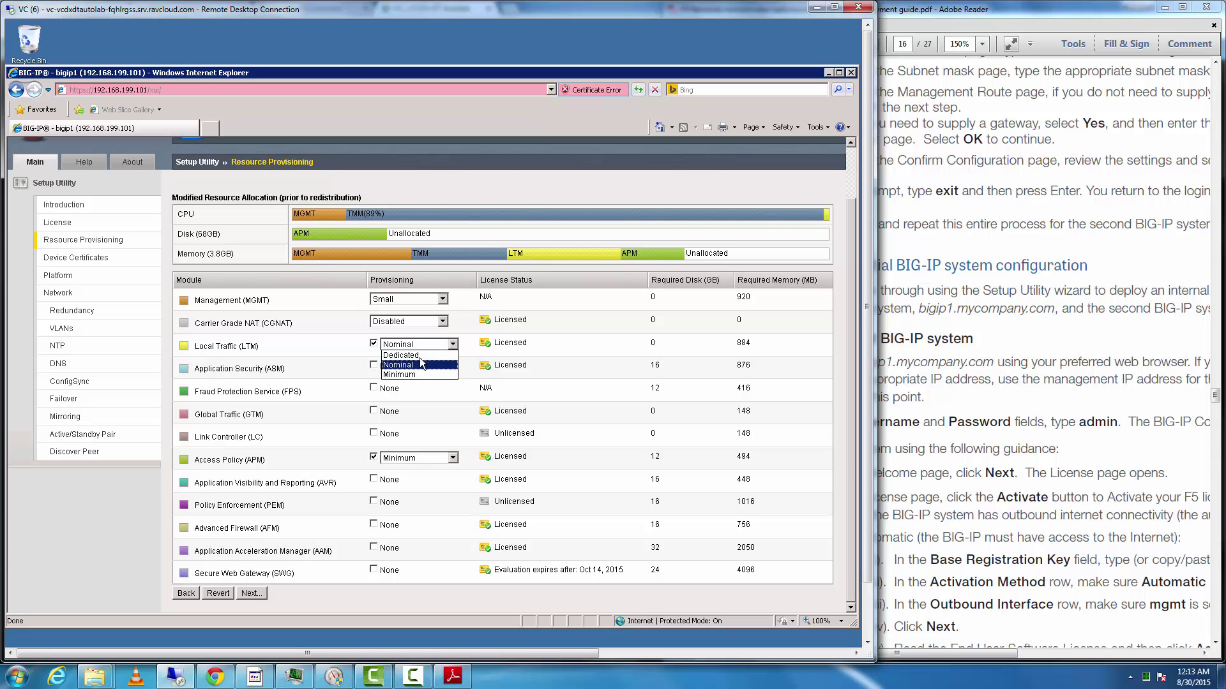
left_click(374, 412)
left_click(419, 413)
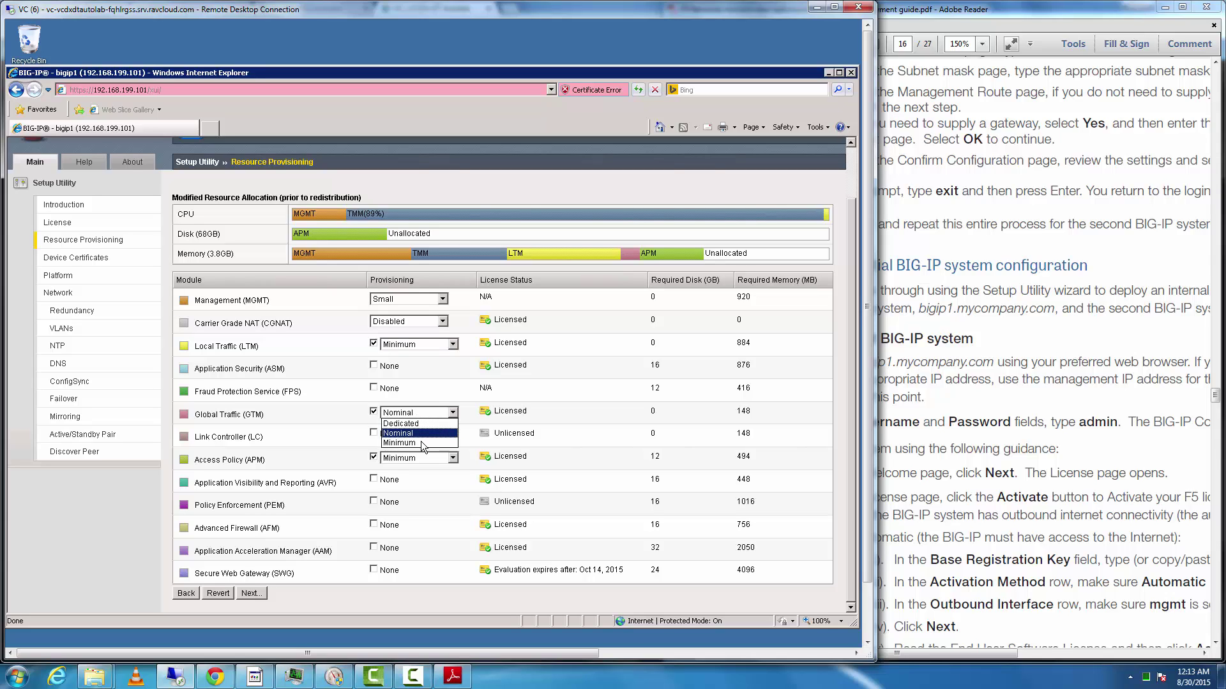
left_click(420, 442)
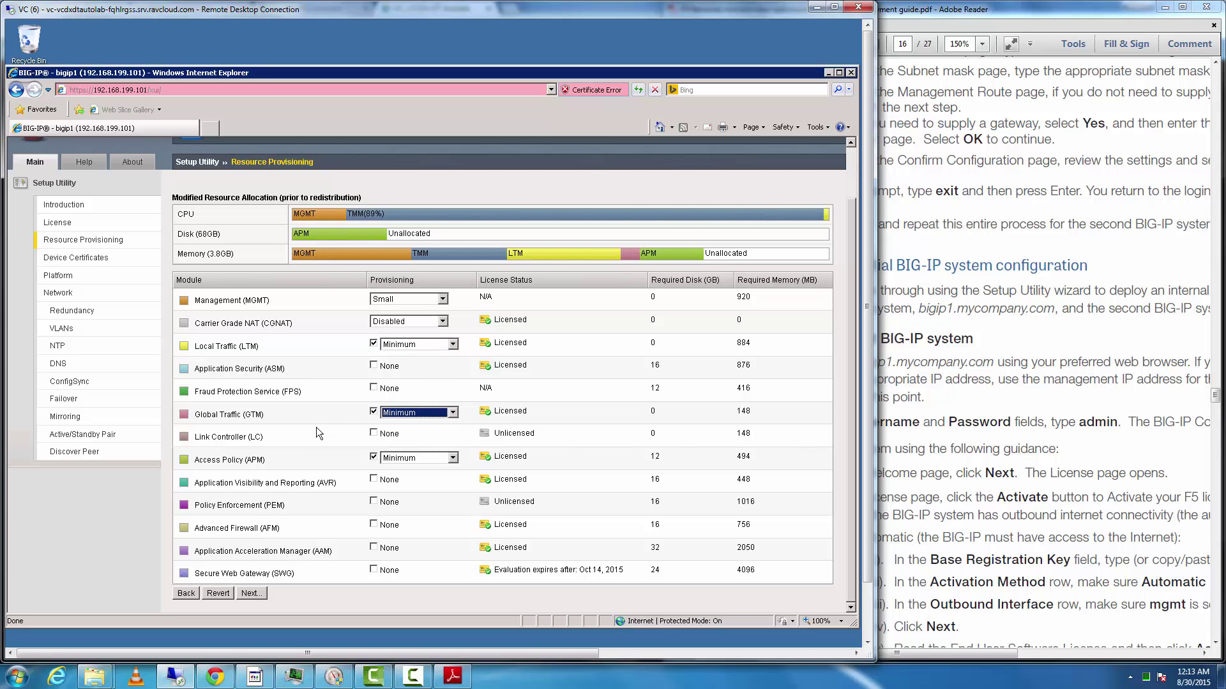
left_click(315, 427)
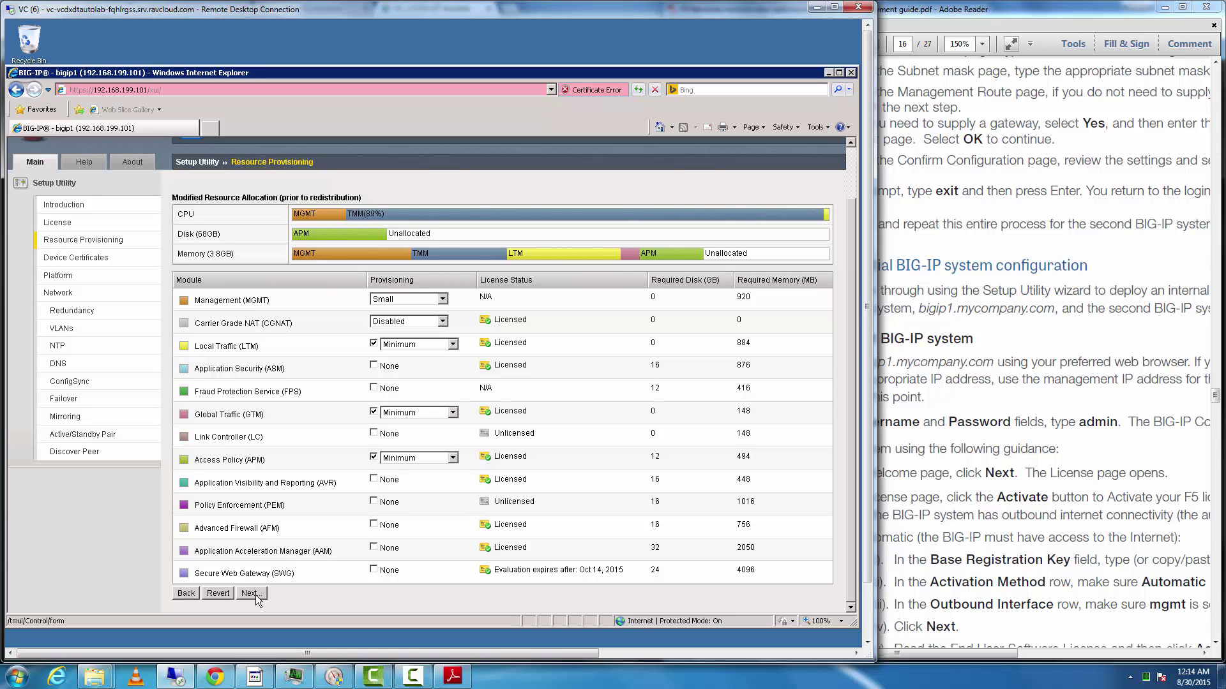
left_click(250, 594)
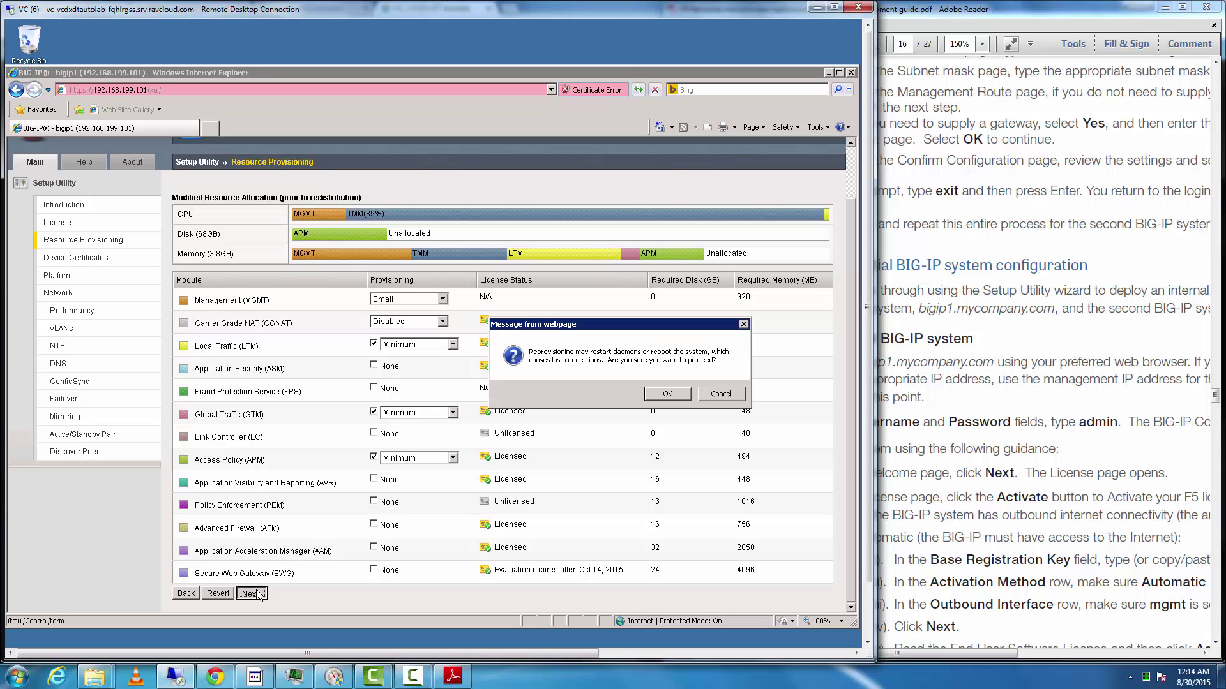
left_click(662, 398)
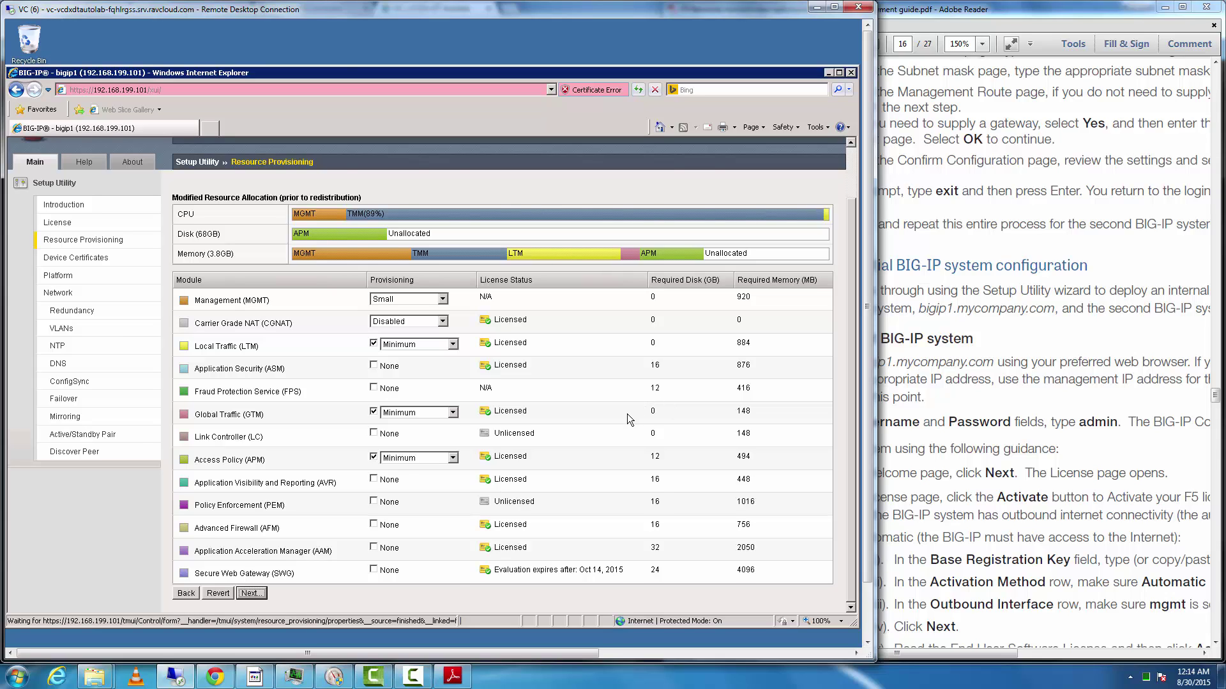
- Drop Global Traffic (GTM) after the memory error and confirm the reprovisioning
left_click(374, 420)
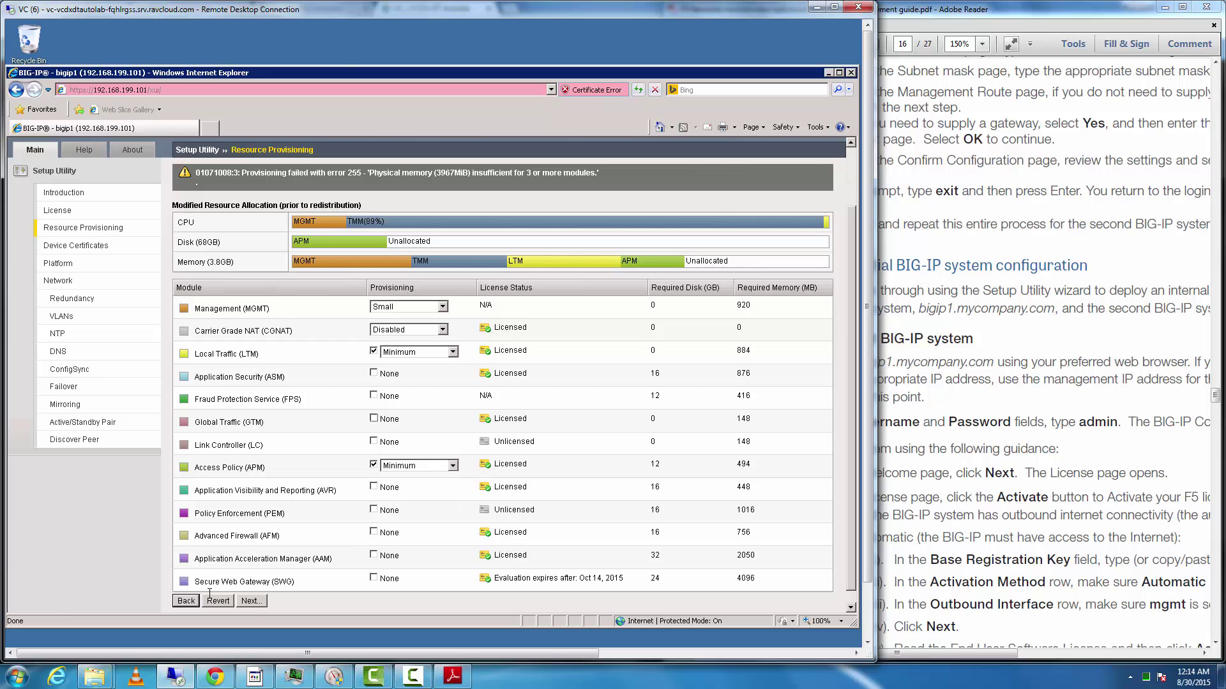
left_click(251, 601)
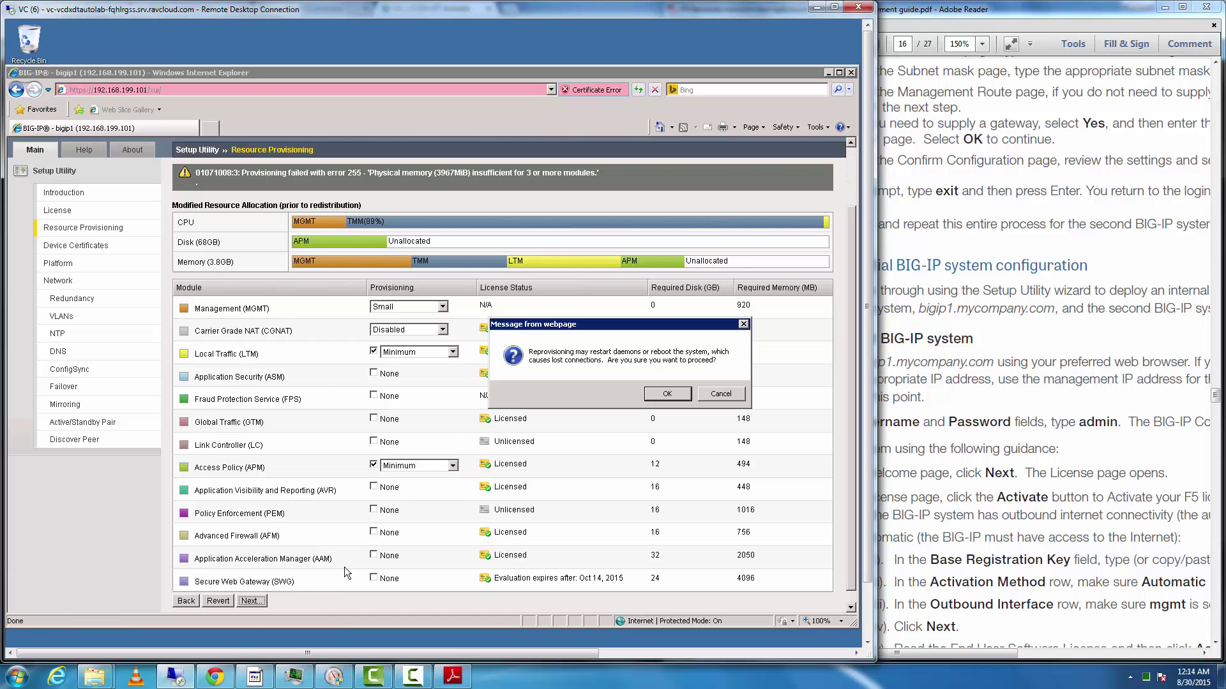
left_click(673, 394)
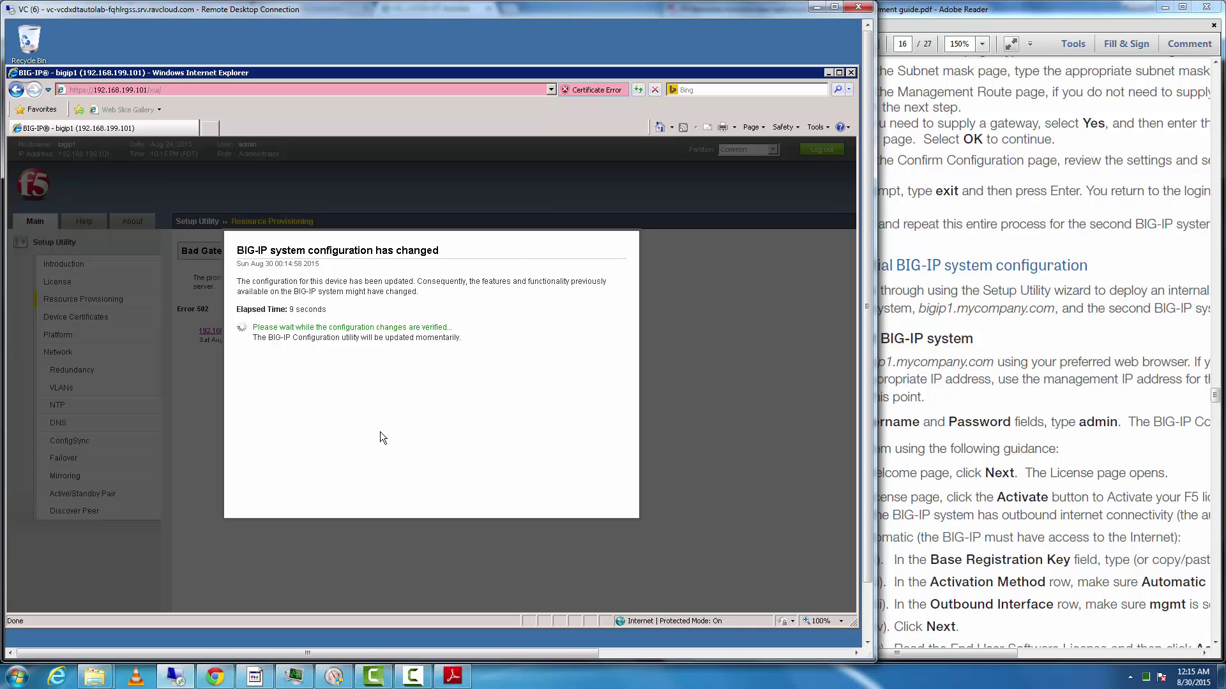
- Select the VC VM's full DNS hostname on the Ravello canvas, then return to the remote desktop
left_click(216, 676)
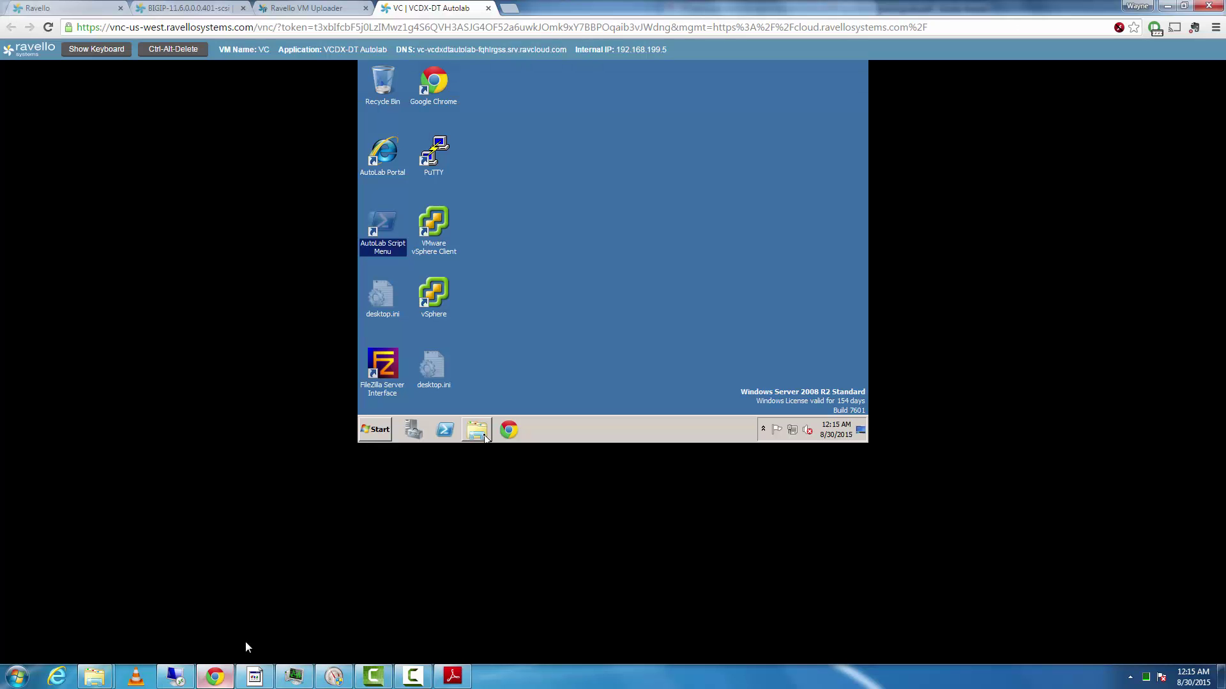
left_click(98, 10)
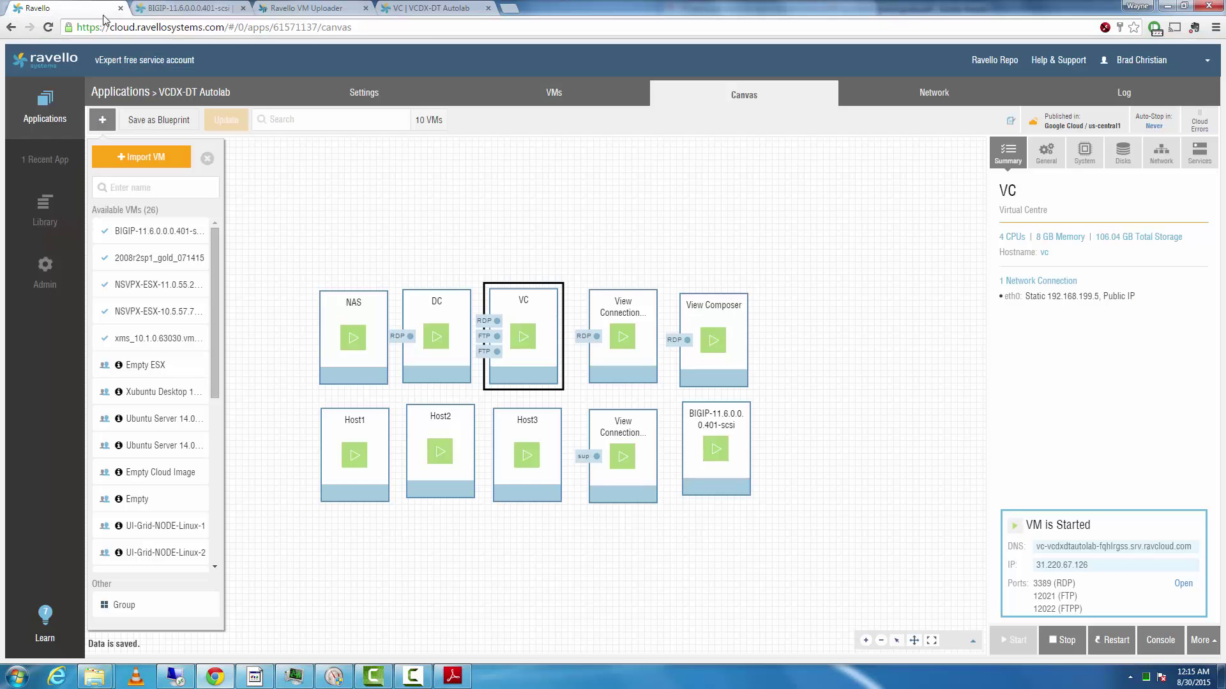
triple_click(1120, 547)
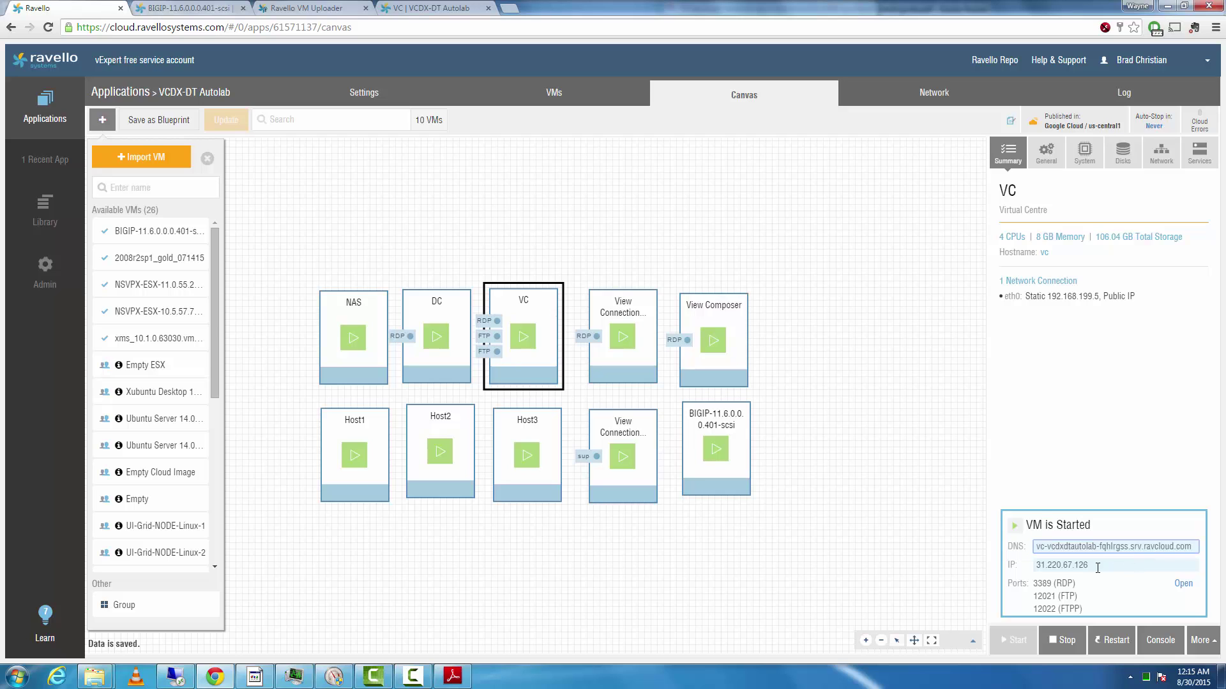
left_click(1078, 546)
triple_click(1078, 545)
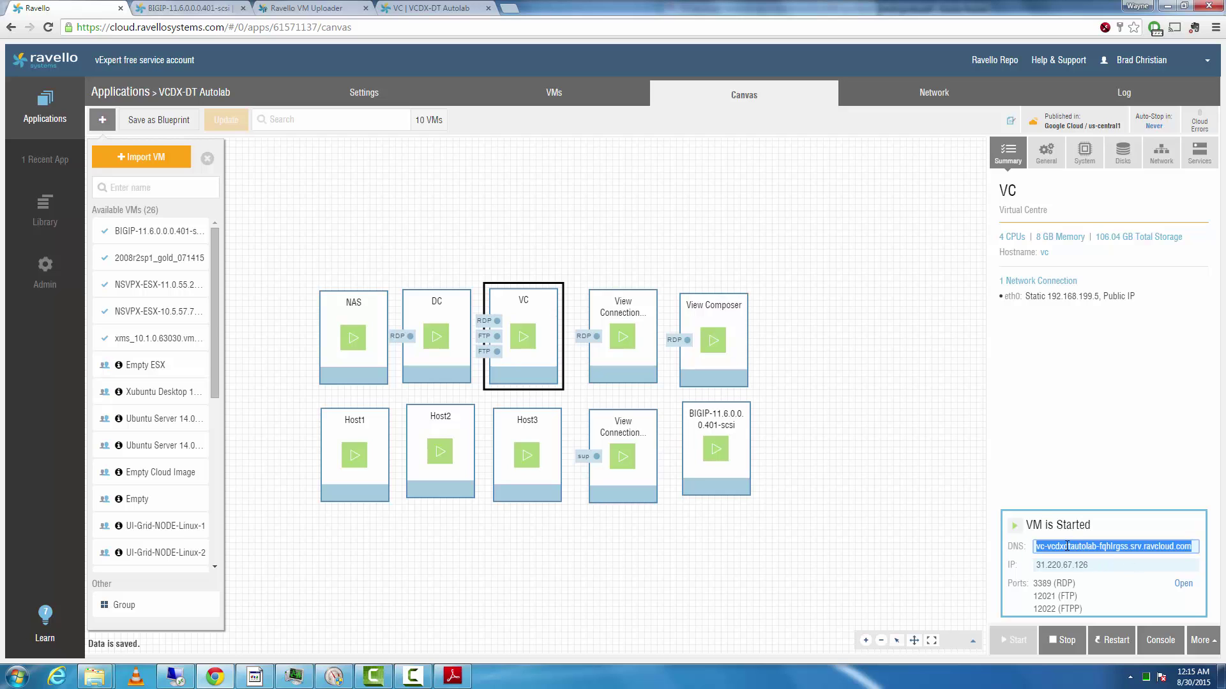
left_click(720, 566)
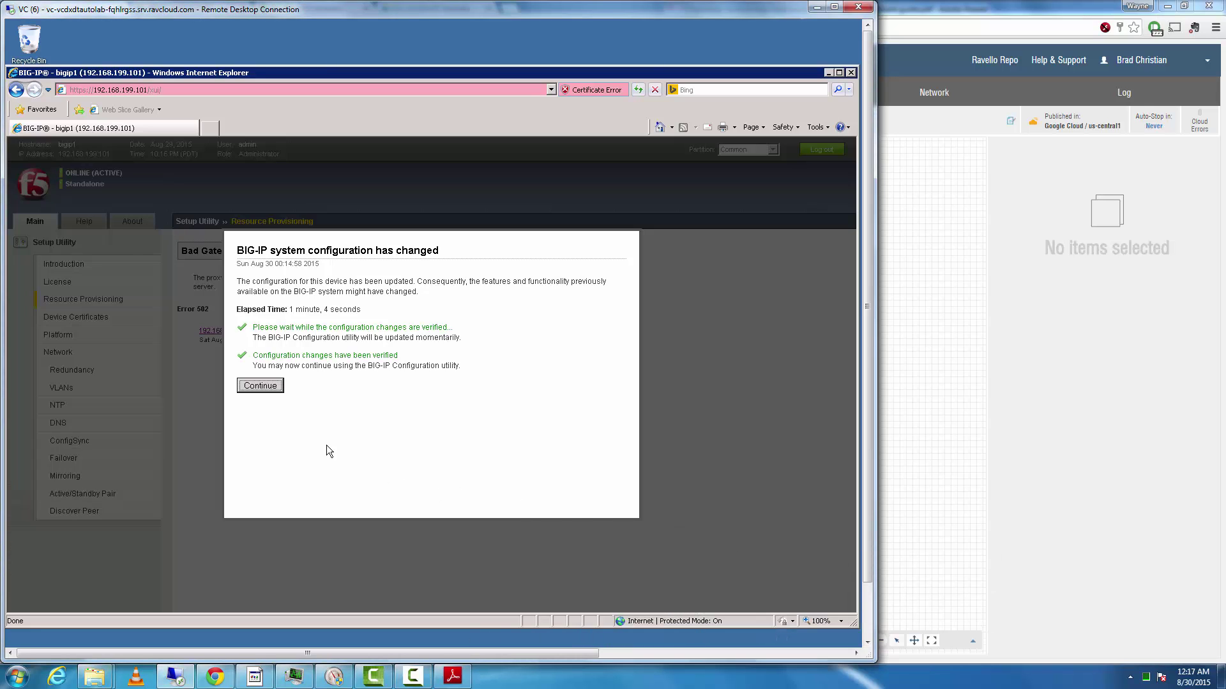
- Continue past the configuration-changed notice and keep the default device certificate
left_click(261, 387)
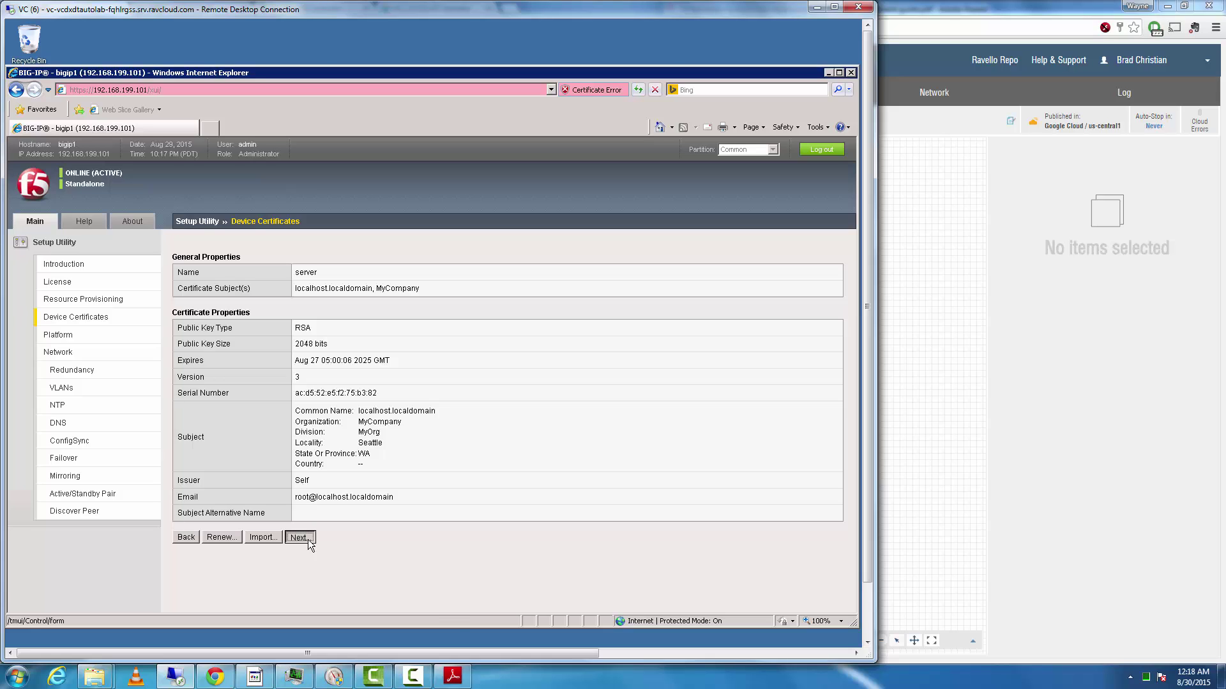
left_click(308, 539)
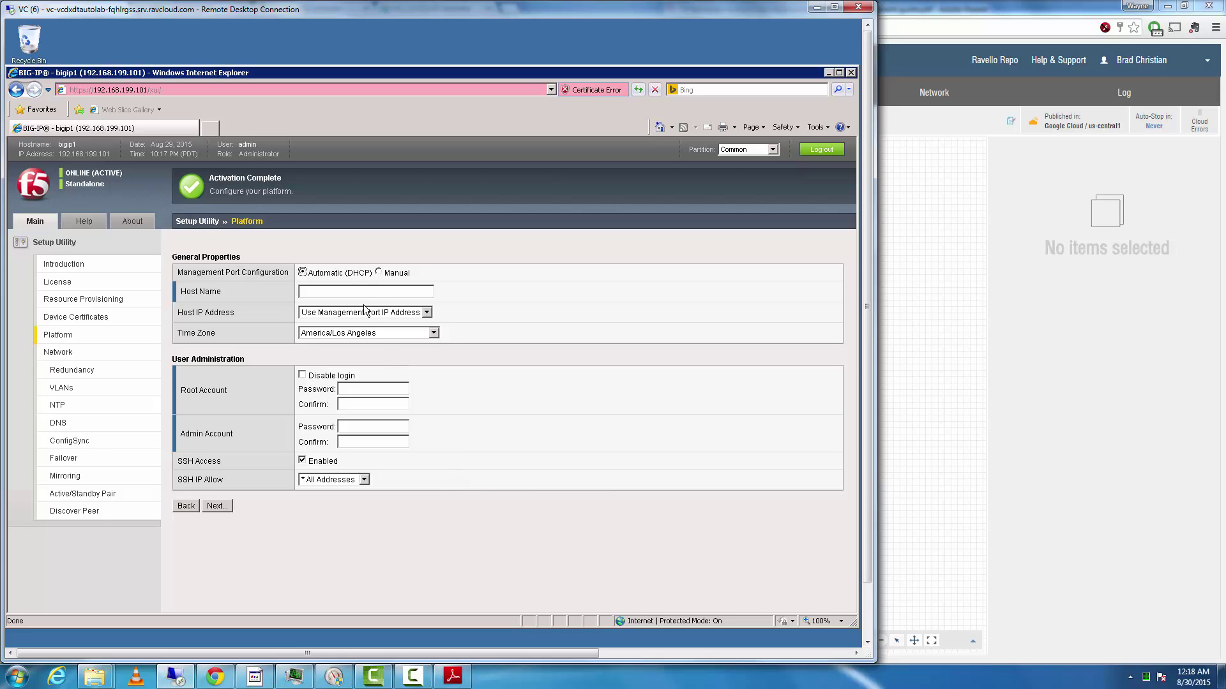
- Enter host name f5bigip.lab.local and choose the America/Chicago time zone
left_click(369, 288)
type("bi")
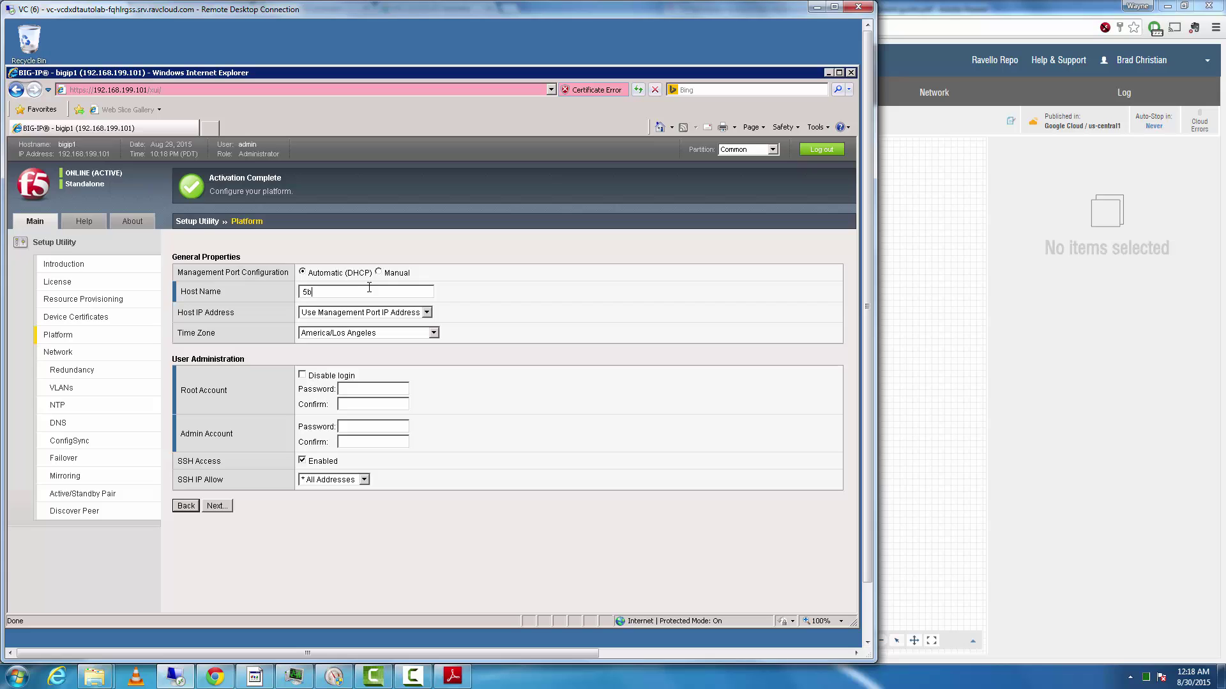
key("BackSpace")
key("BackSpace")
type("f5bigip.lab.locl")
left_click(381, 336)
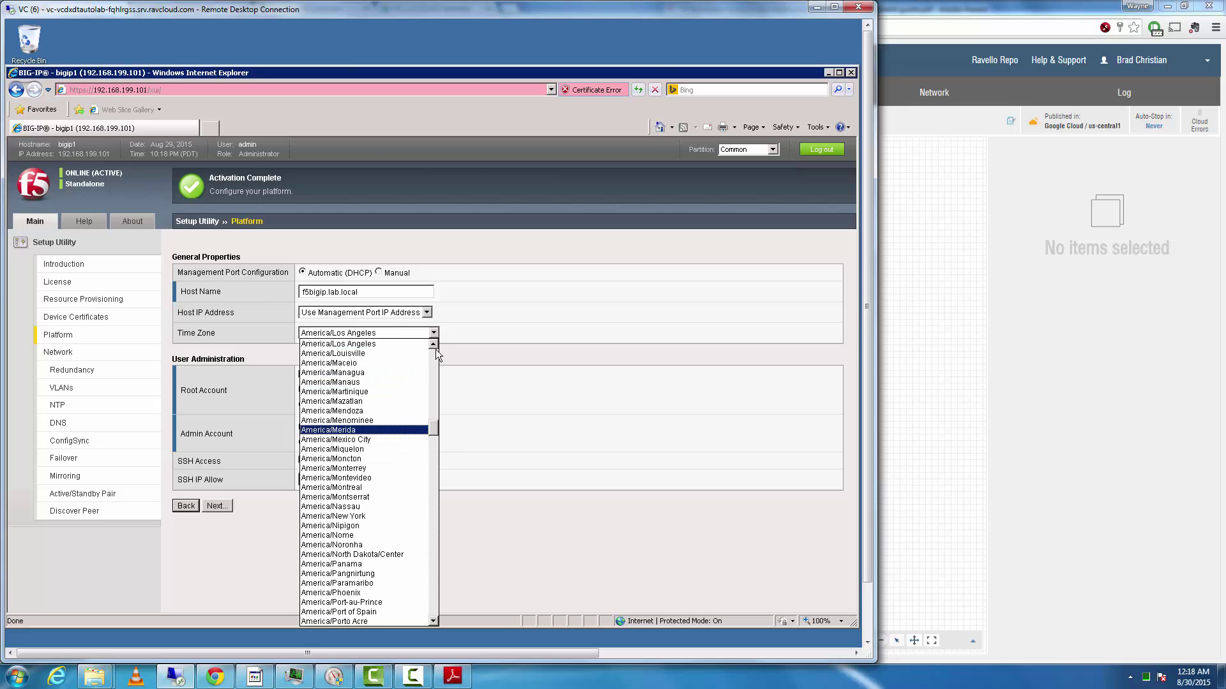
scroll(436, 350, "up", 15)
left_click(367, 391)
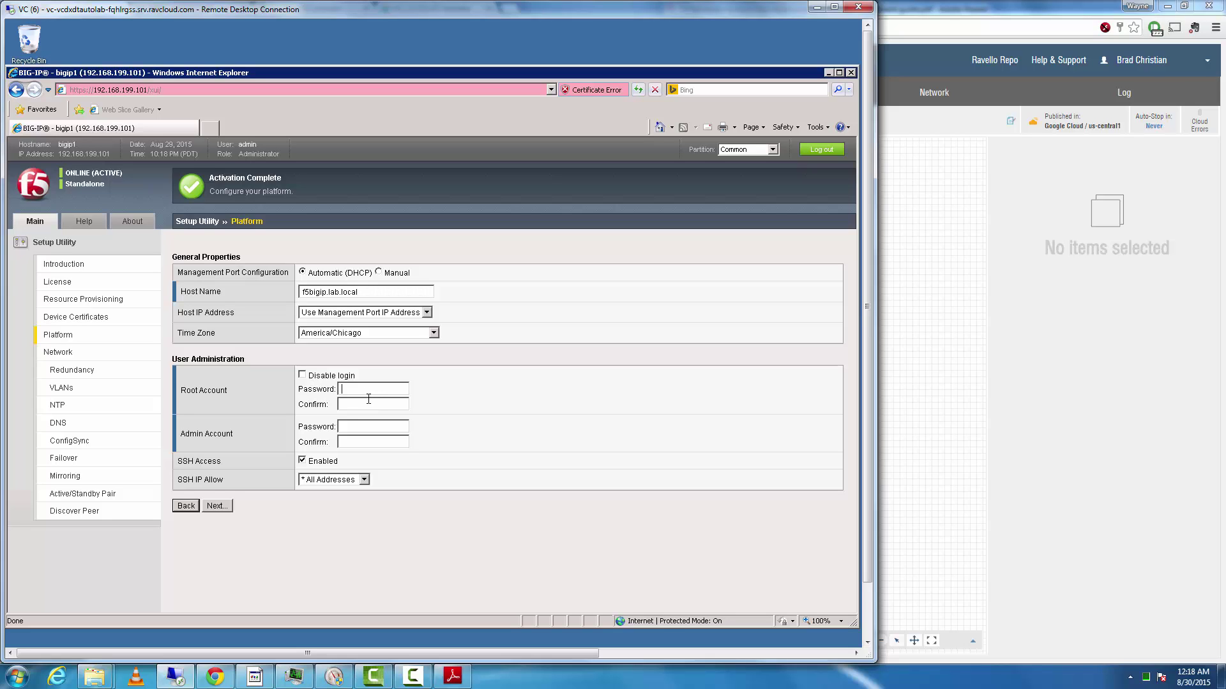
- Set new root and admin passwords, keep SSH open to All Addresses, and submit
type("•••••••••••••••••••••••")
key("Tab")
left_click(364, 479)
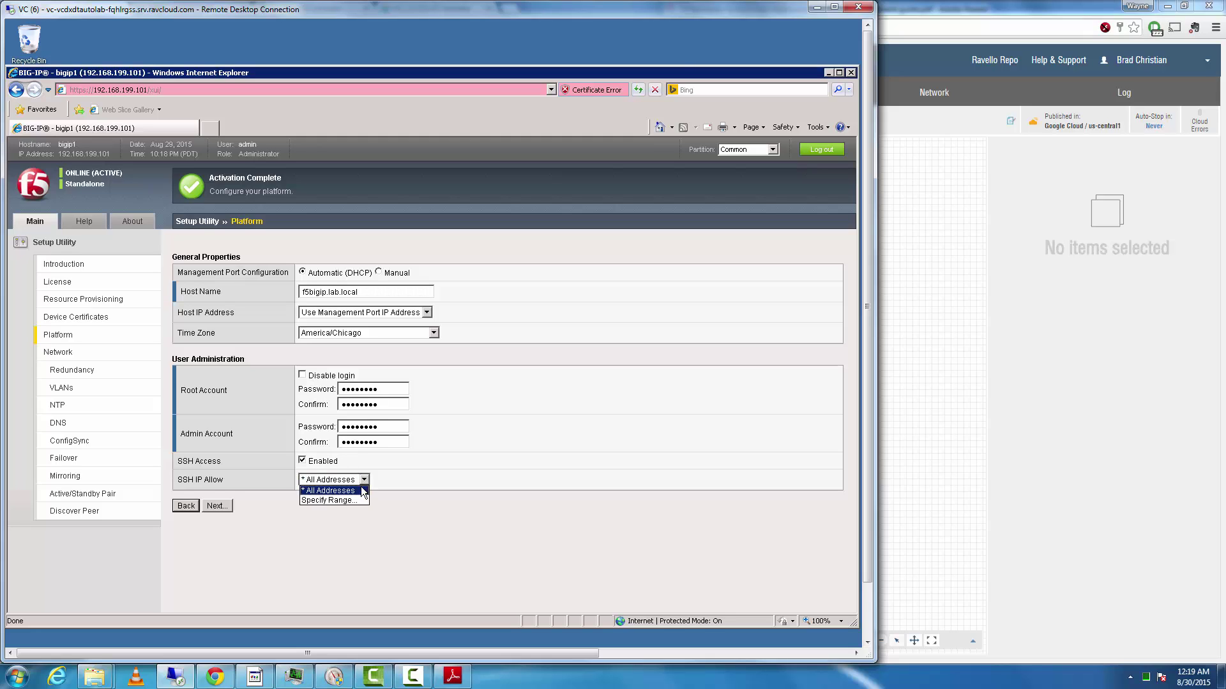
left_click(316, 490)
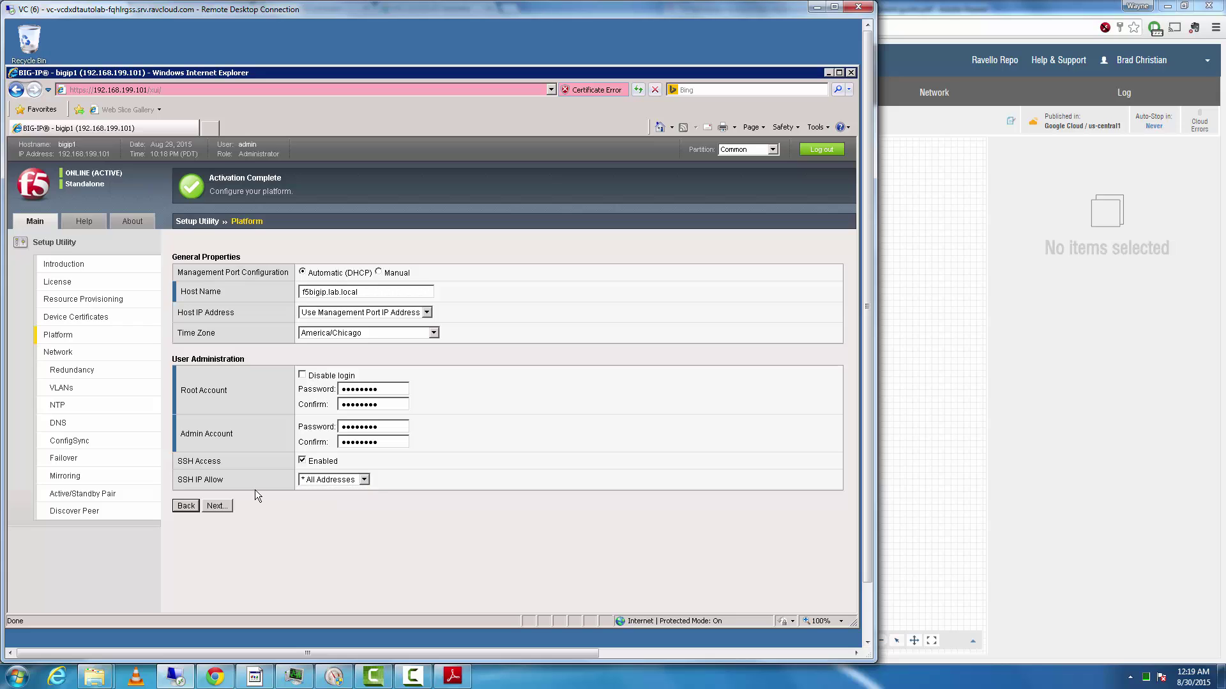
left_click(221, 504)
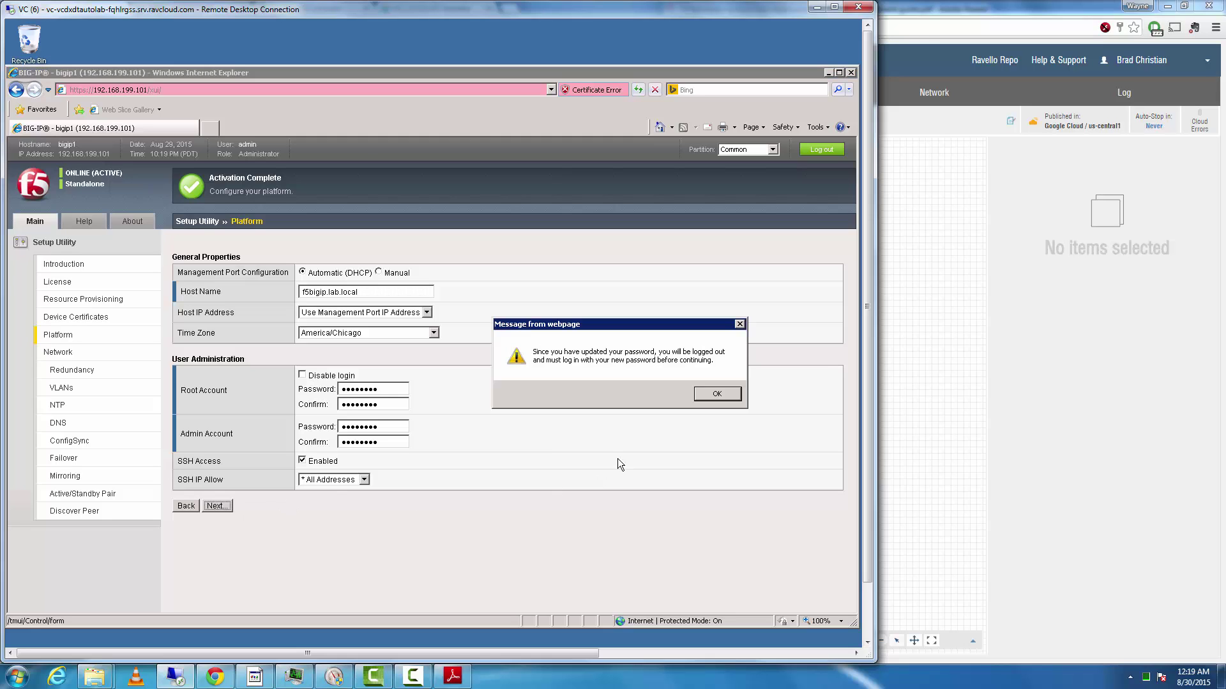
left_click(717, 396)
- Dismiss the logout notice and sign in as admin with the new password
left_click(703, 396)
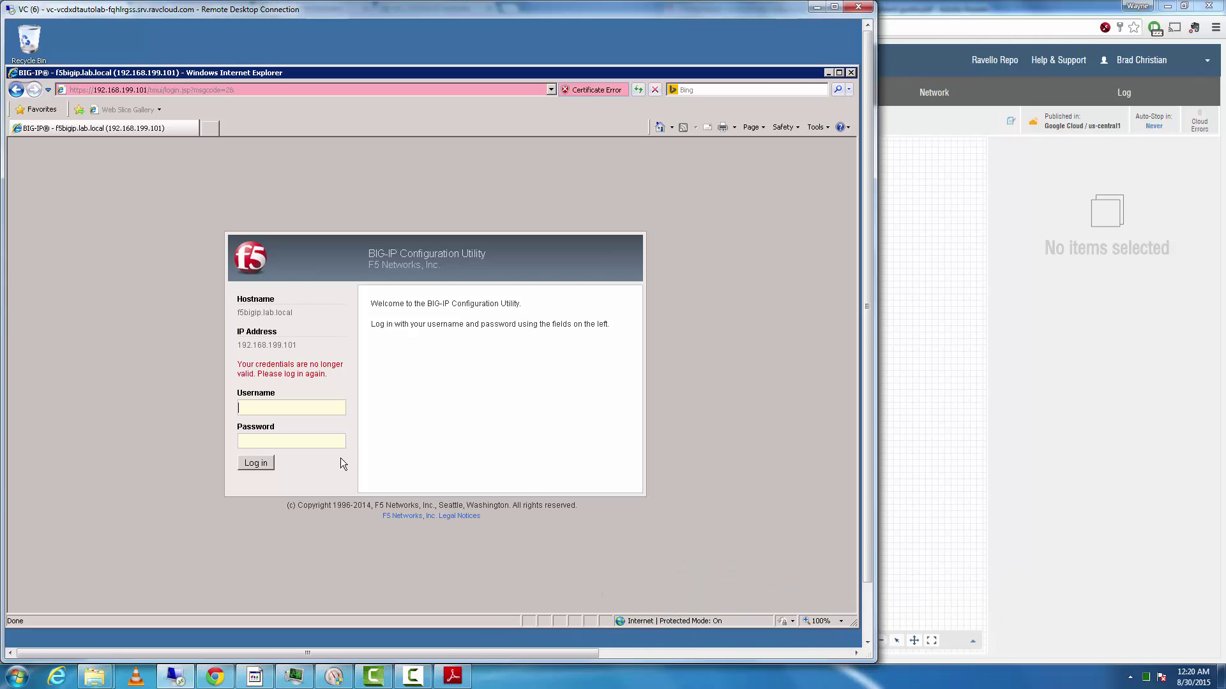
type("adminadmin")
key("Return")
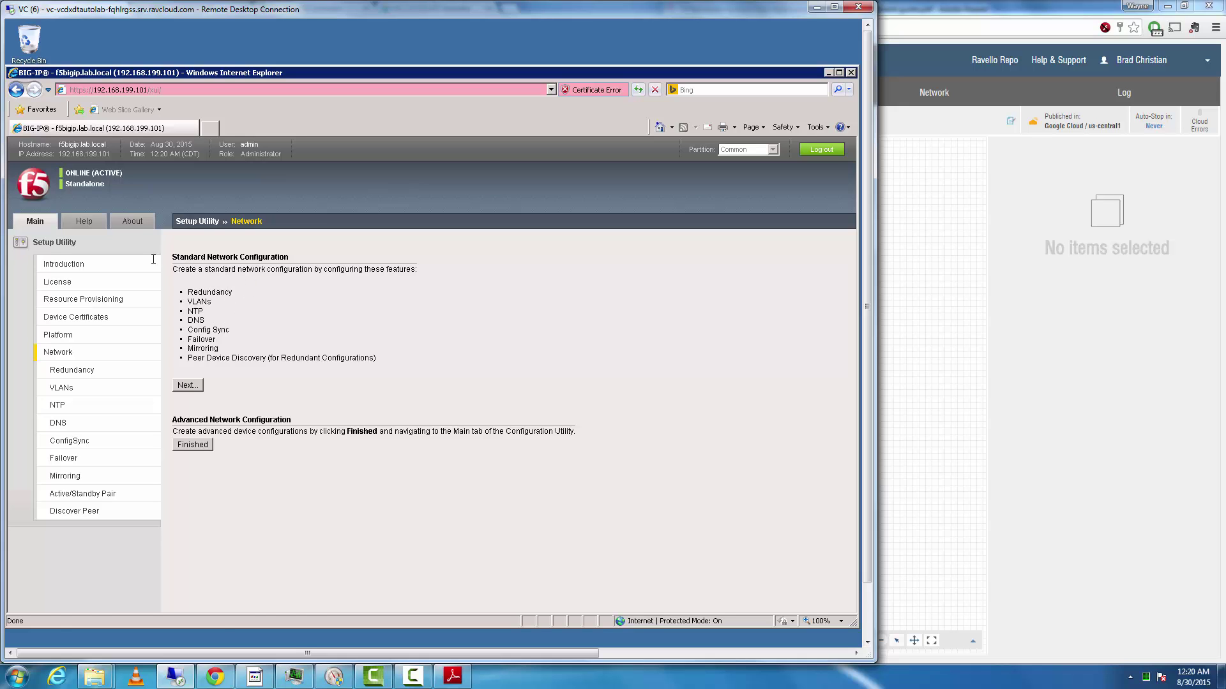
- Widen the deployment guide PDF and read through its platform and network steps 5–7
left_click(453, 676)
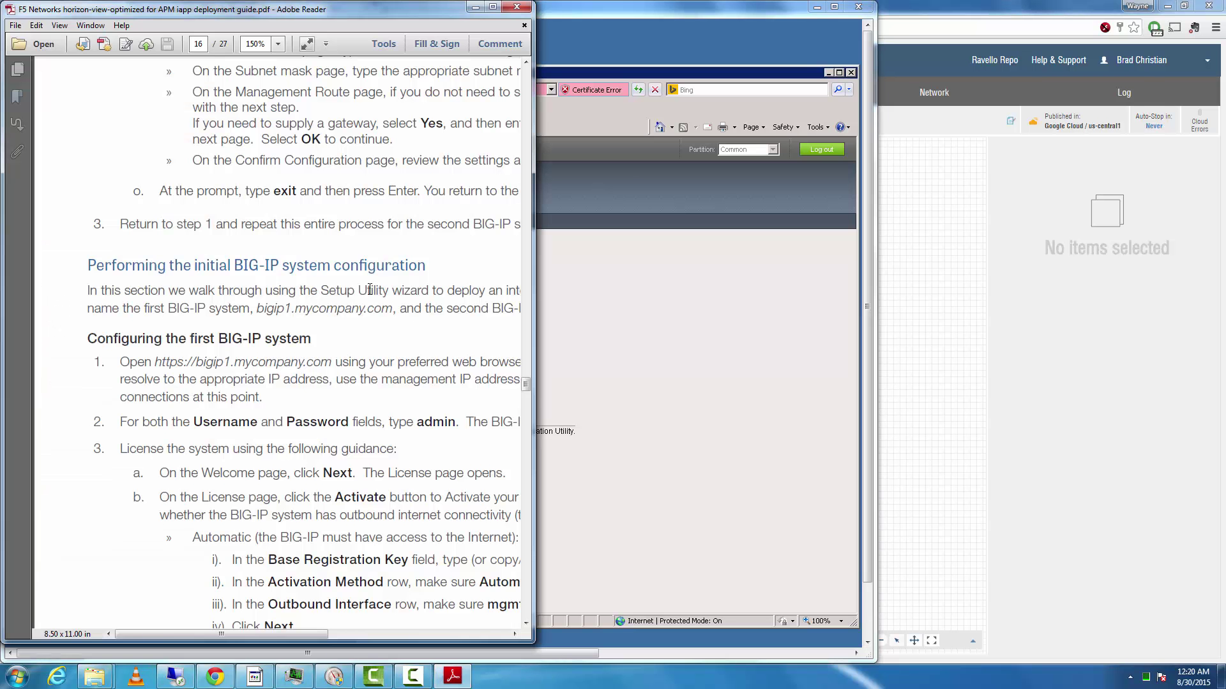
scroll(366, 394, "down", 3)
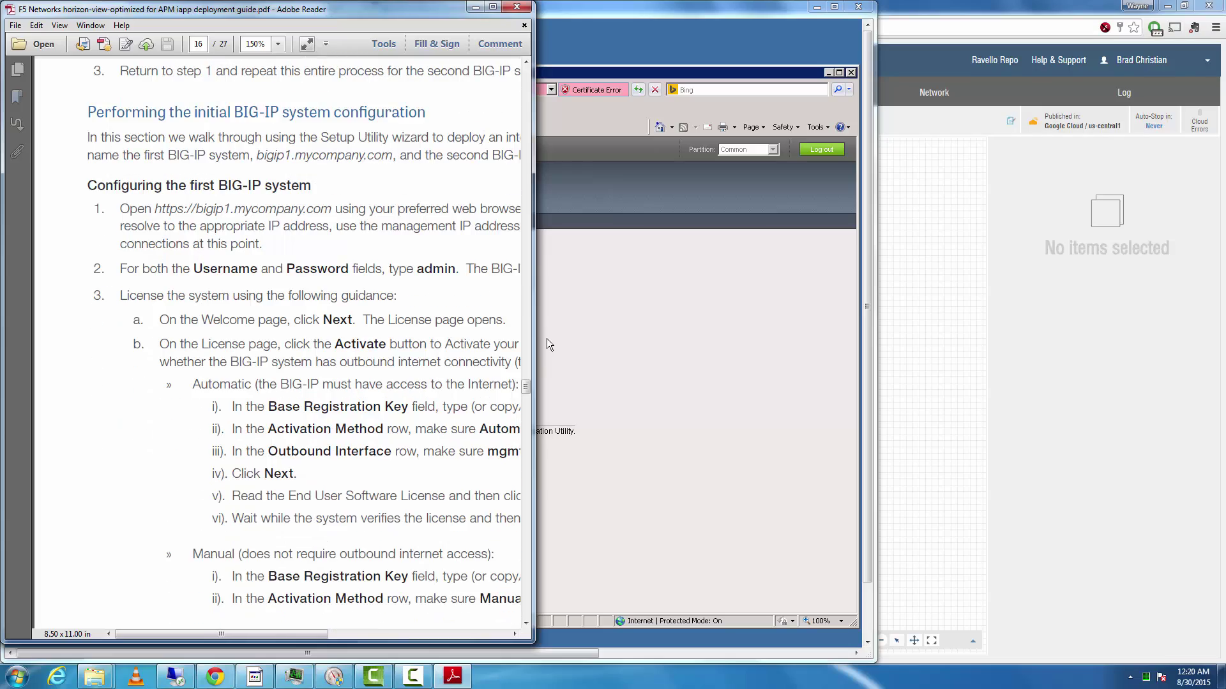
left_click_drag(534, 347, 1127, 346)
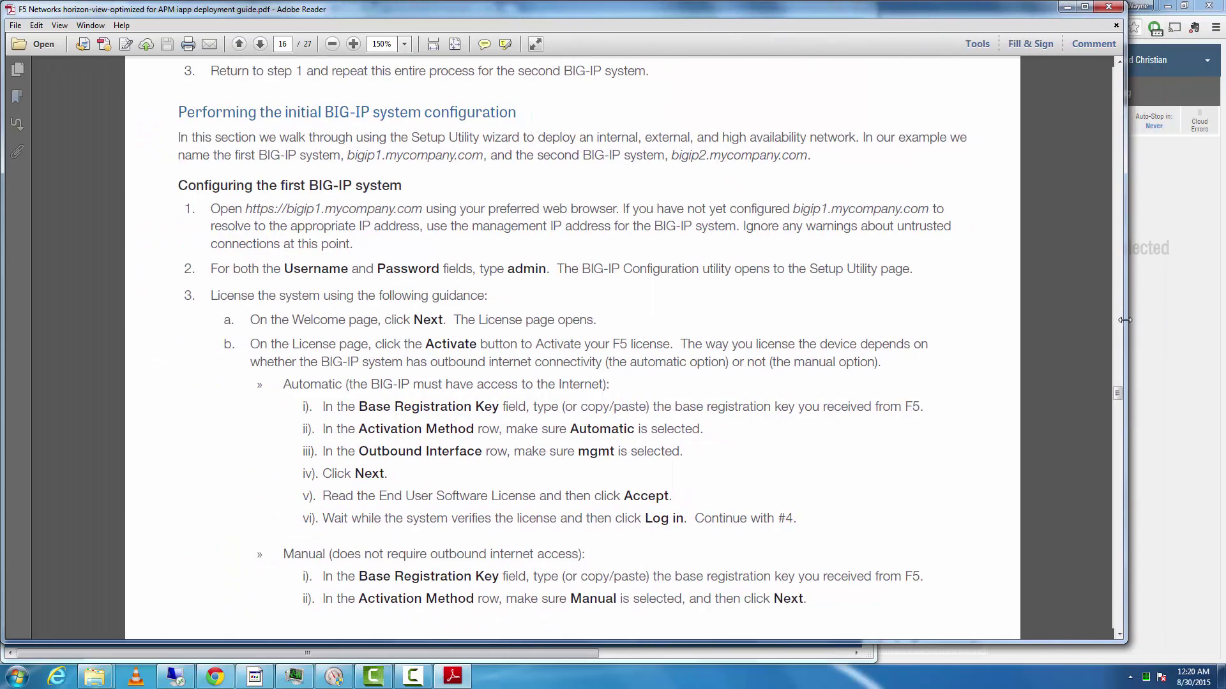
scroll(737, 379, "down", 3)
scroll(702, 373, "down", 15)
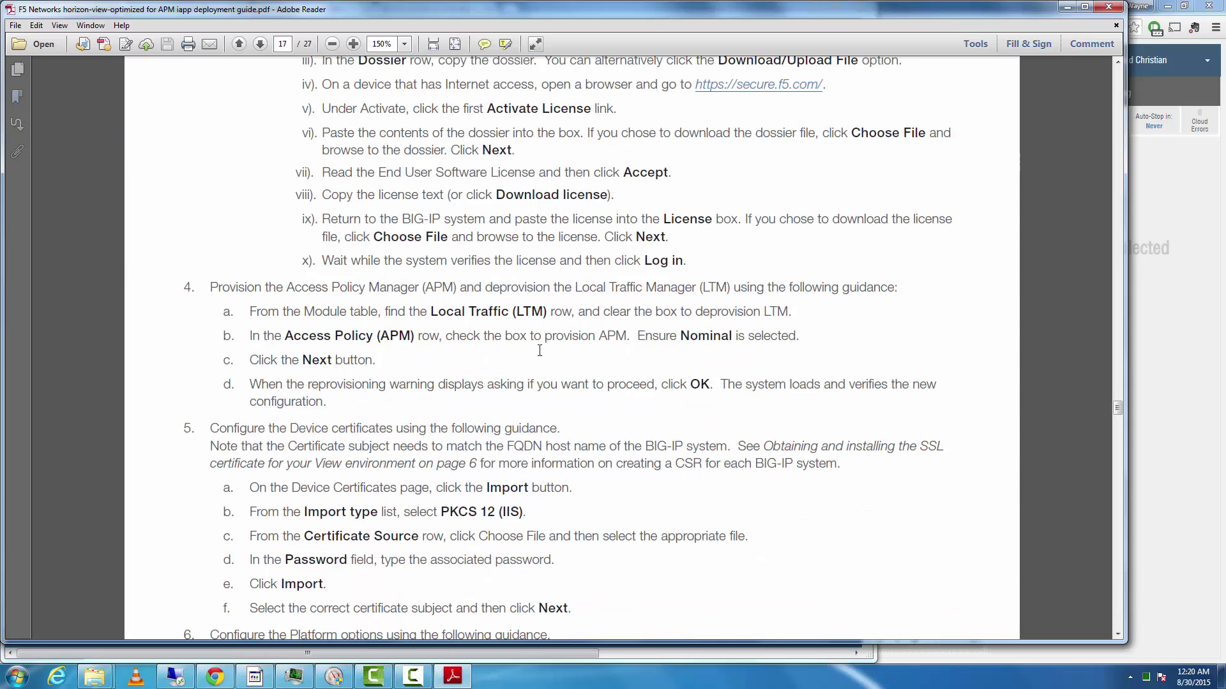
scroll(535, 373, "down", 3)
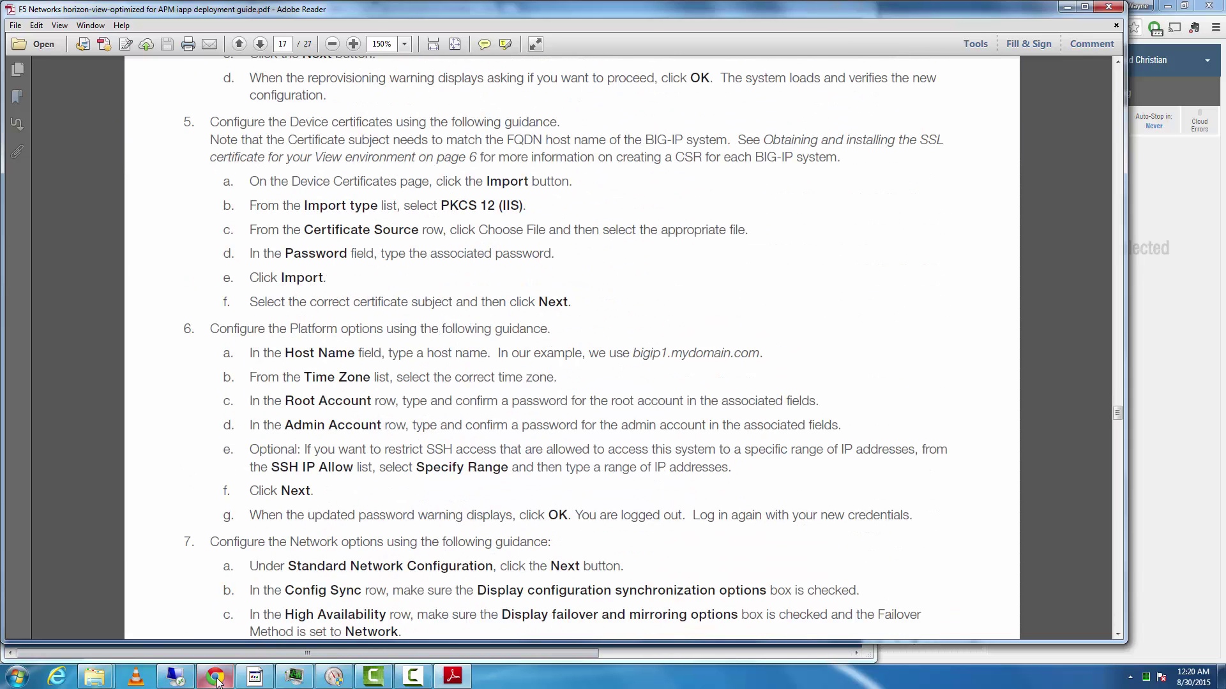
- Show the BIGIP-11.6.0.0.401-scsi VM summary on the Ravello canvas
left_click(216, 610)
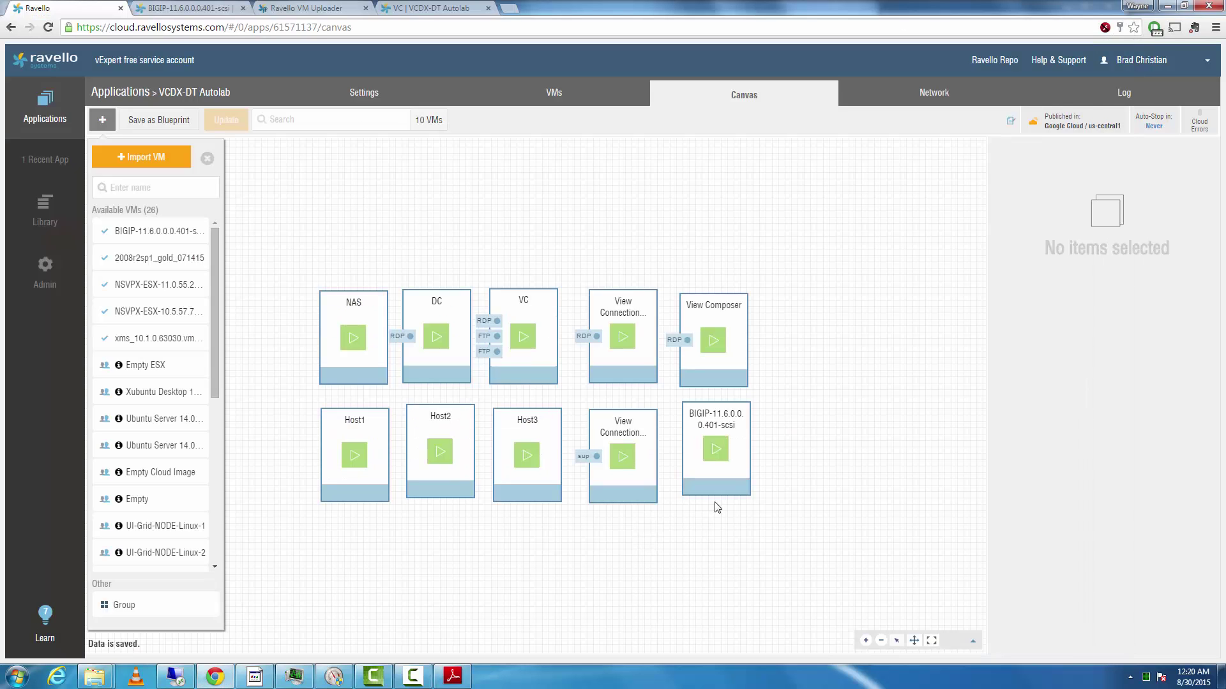
left_click(721, 480)
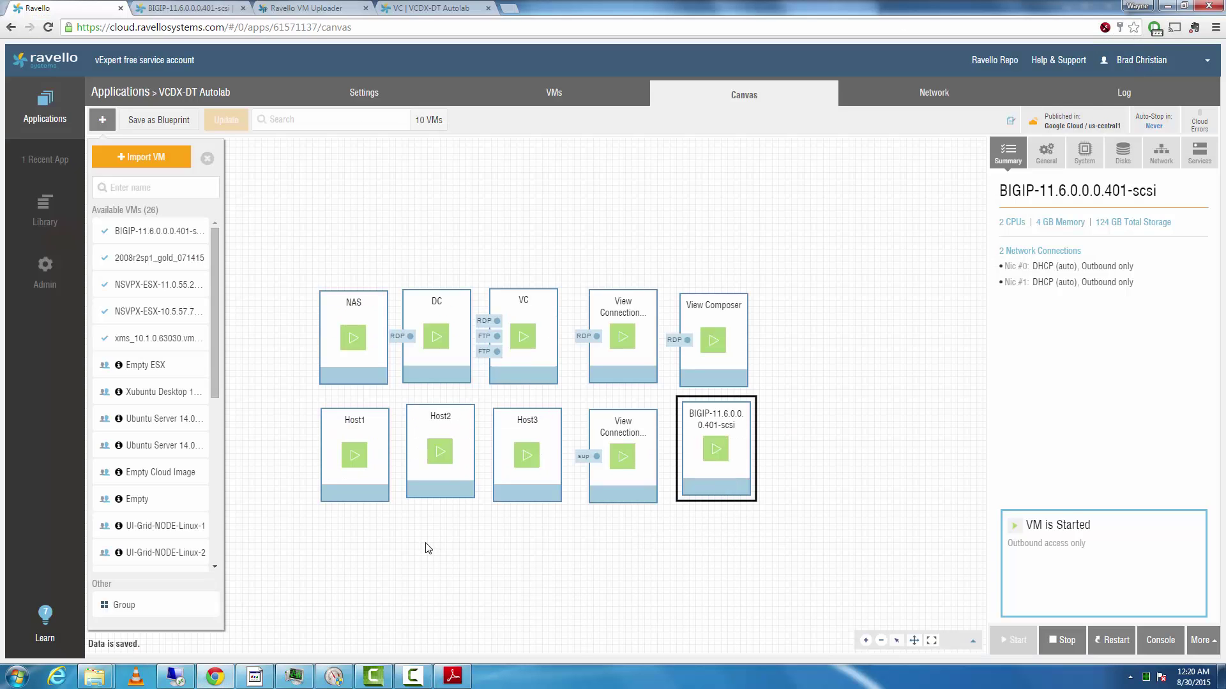
left_click(413, 675)
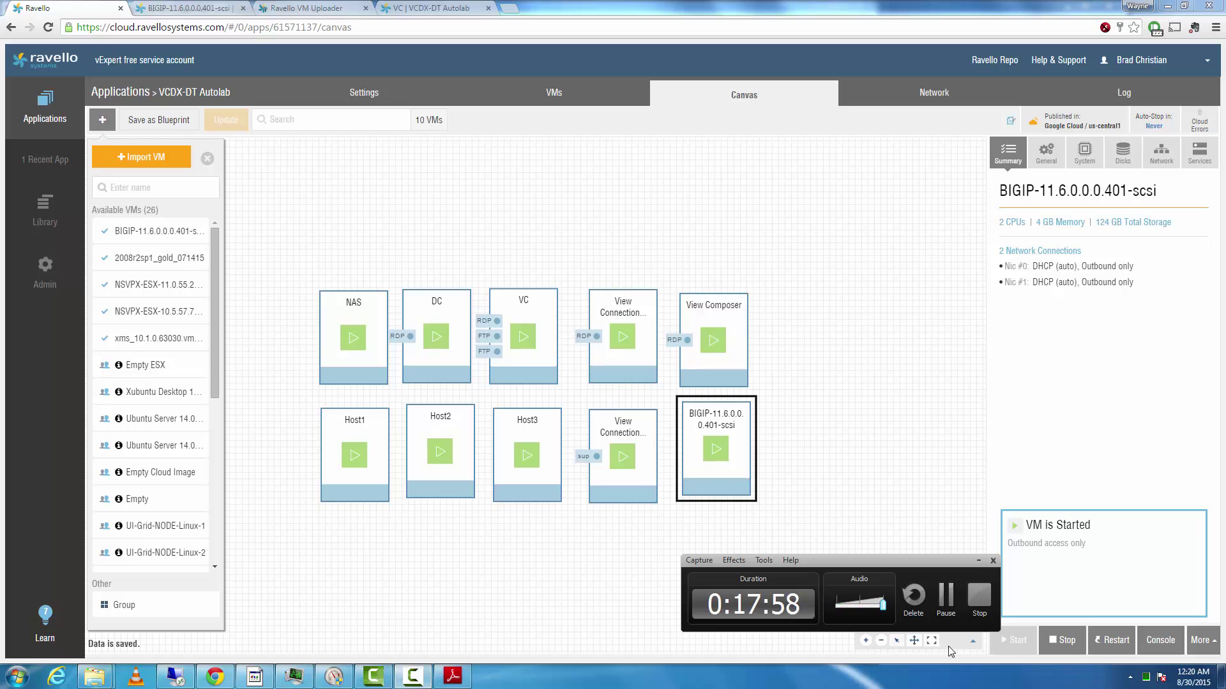